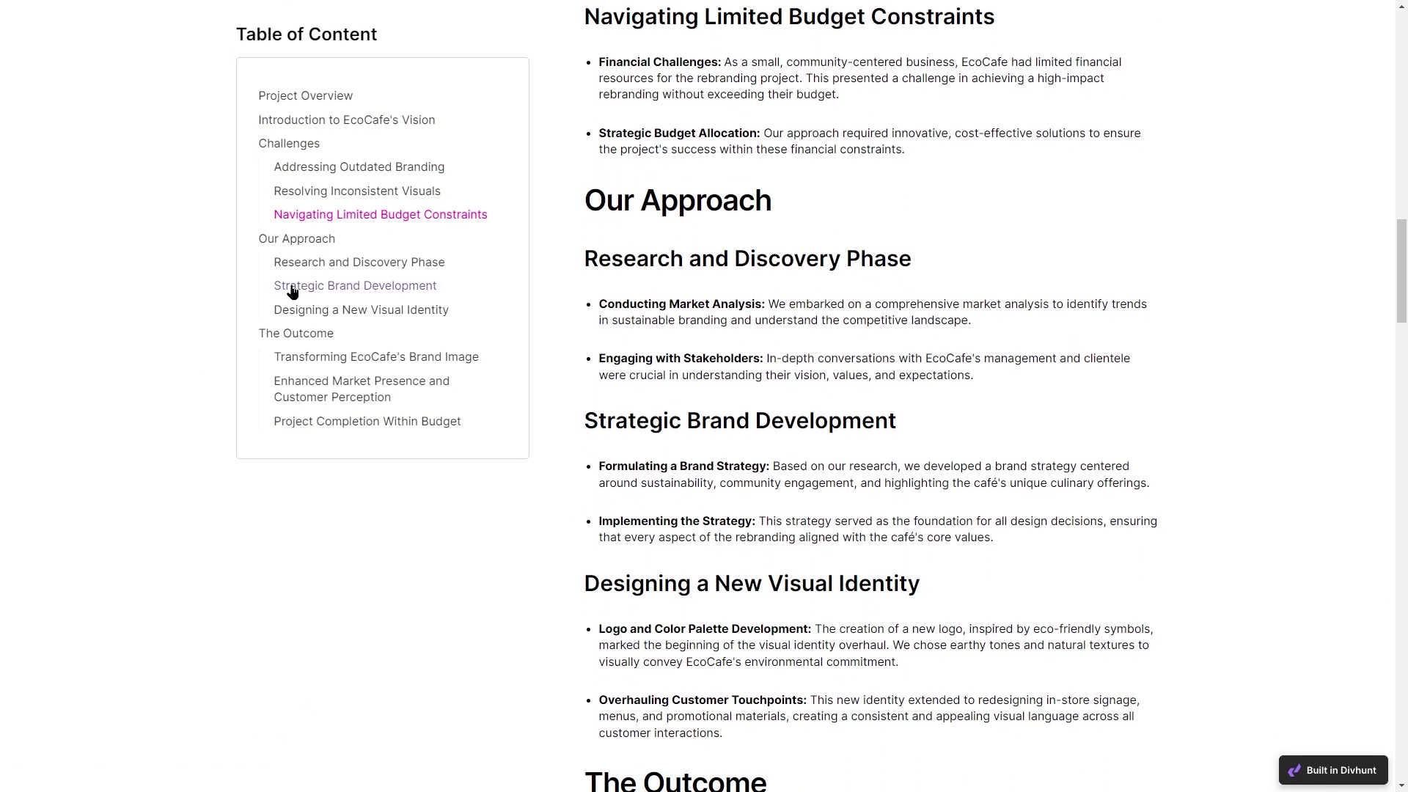
Use the live TOC to jump to Strategic Brand Development, Research and Discovery Phase, then Introduction.
click(294, 285)
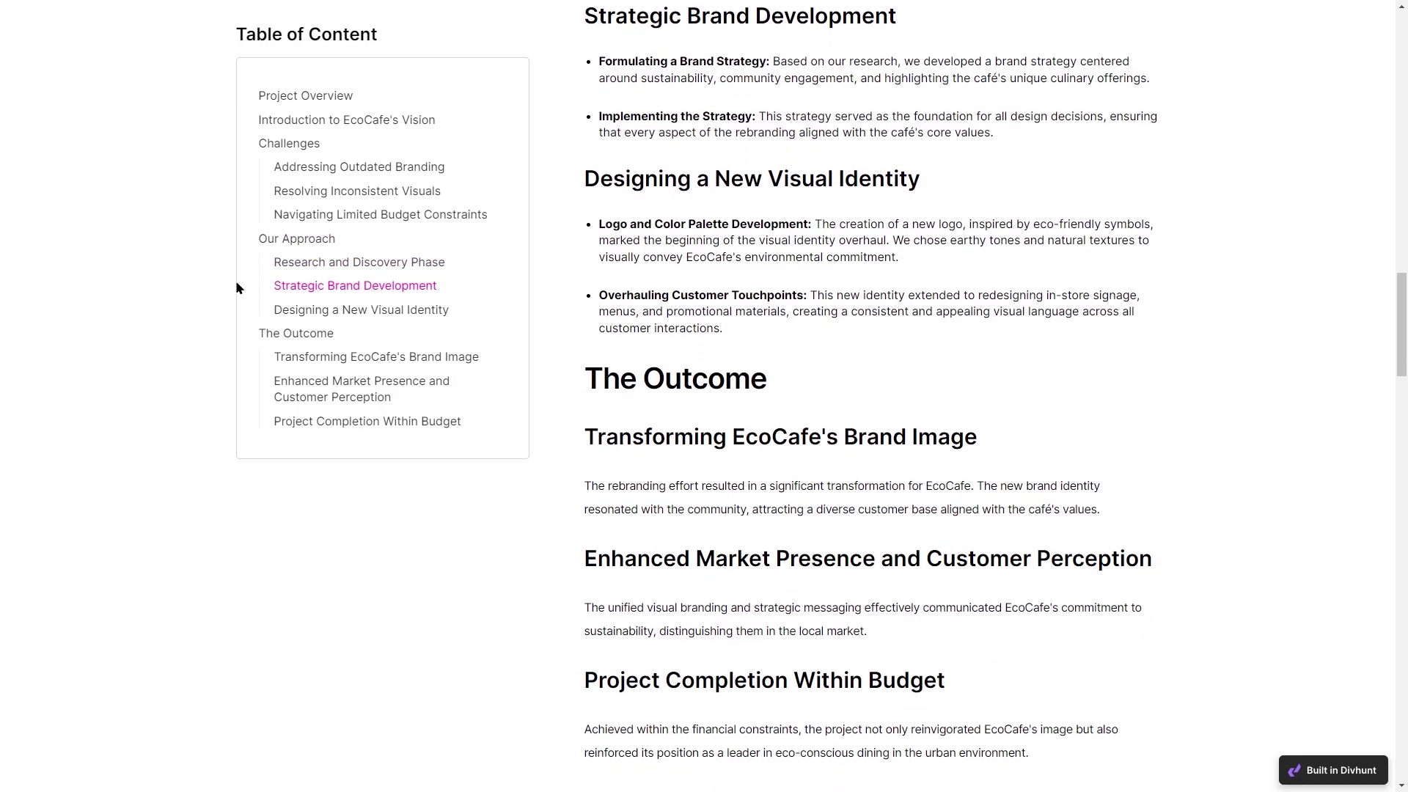
click(294, 266)
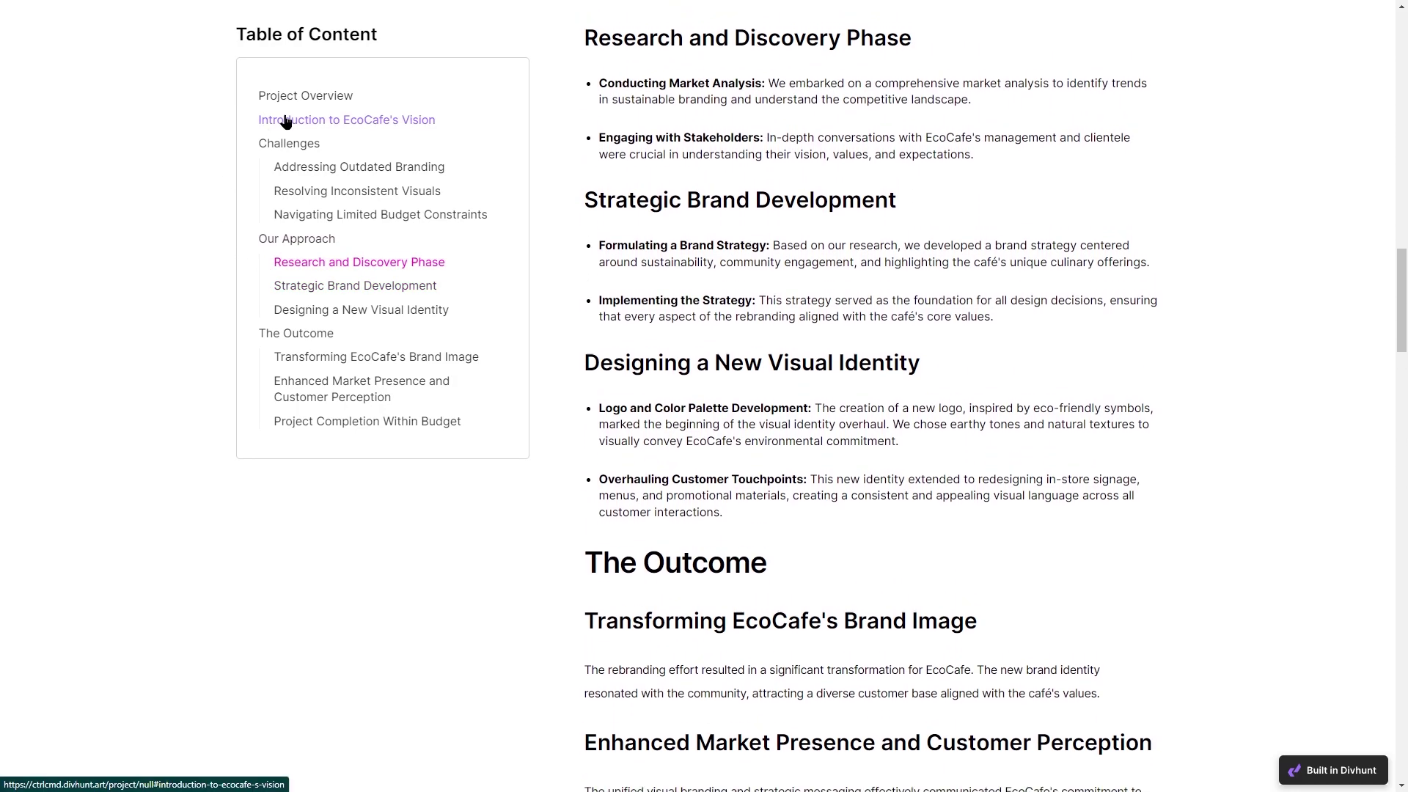
click(286, 120)
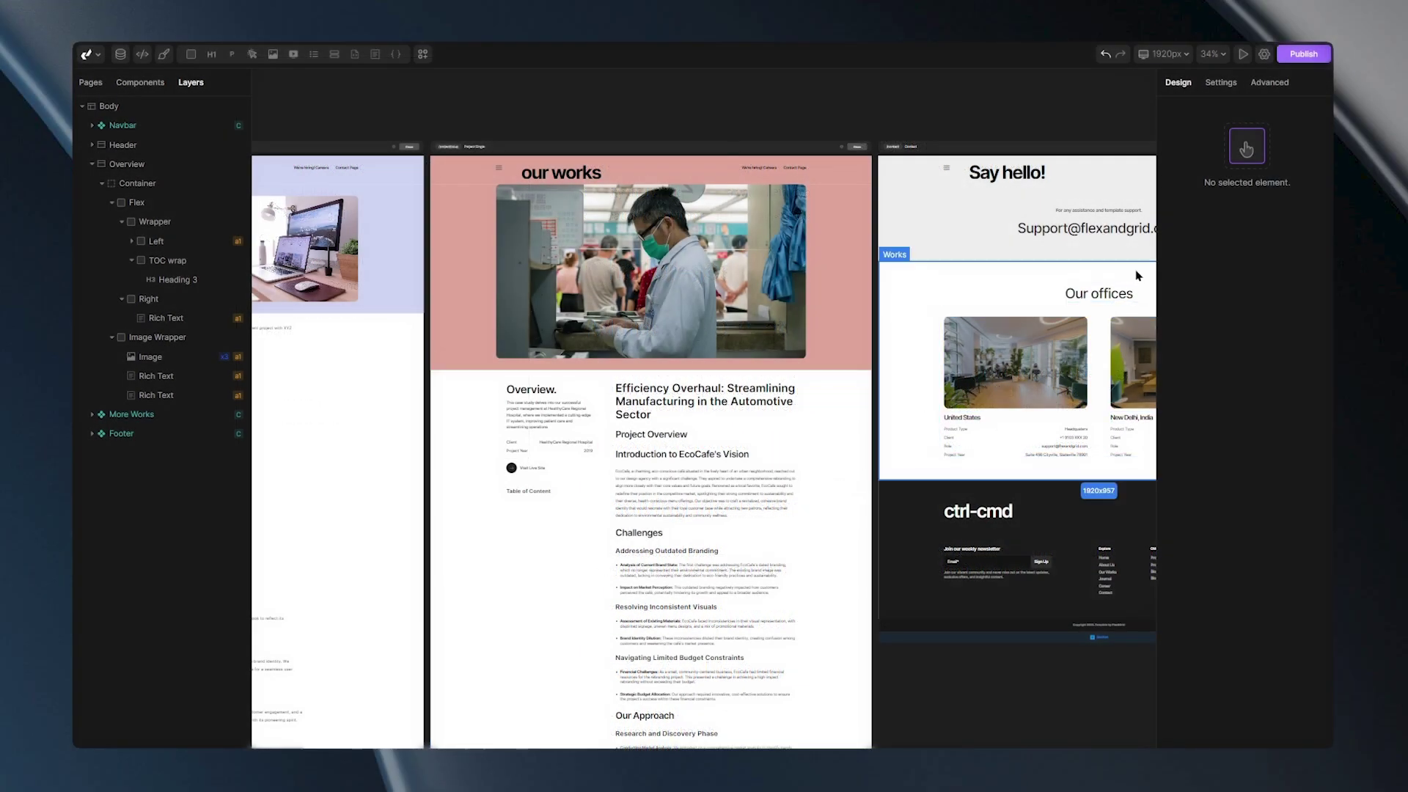
click(1264, 54)
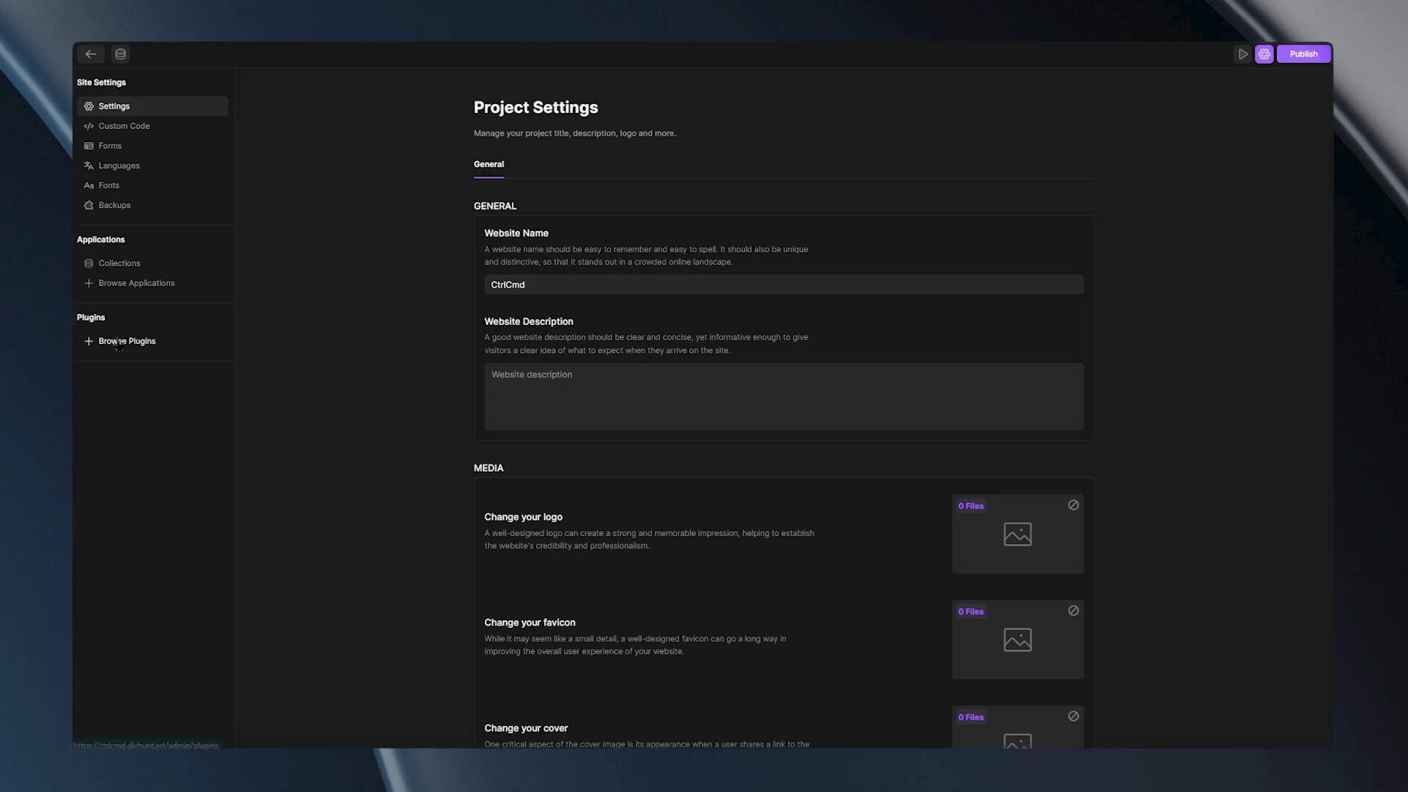
click(183, 342)
scroll(1284, 238, down, 8)
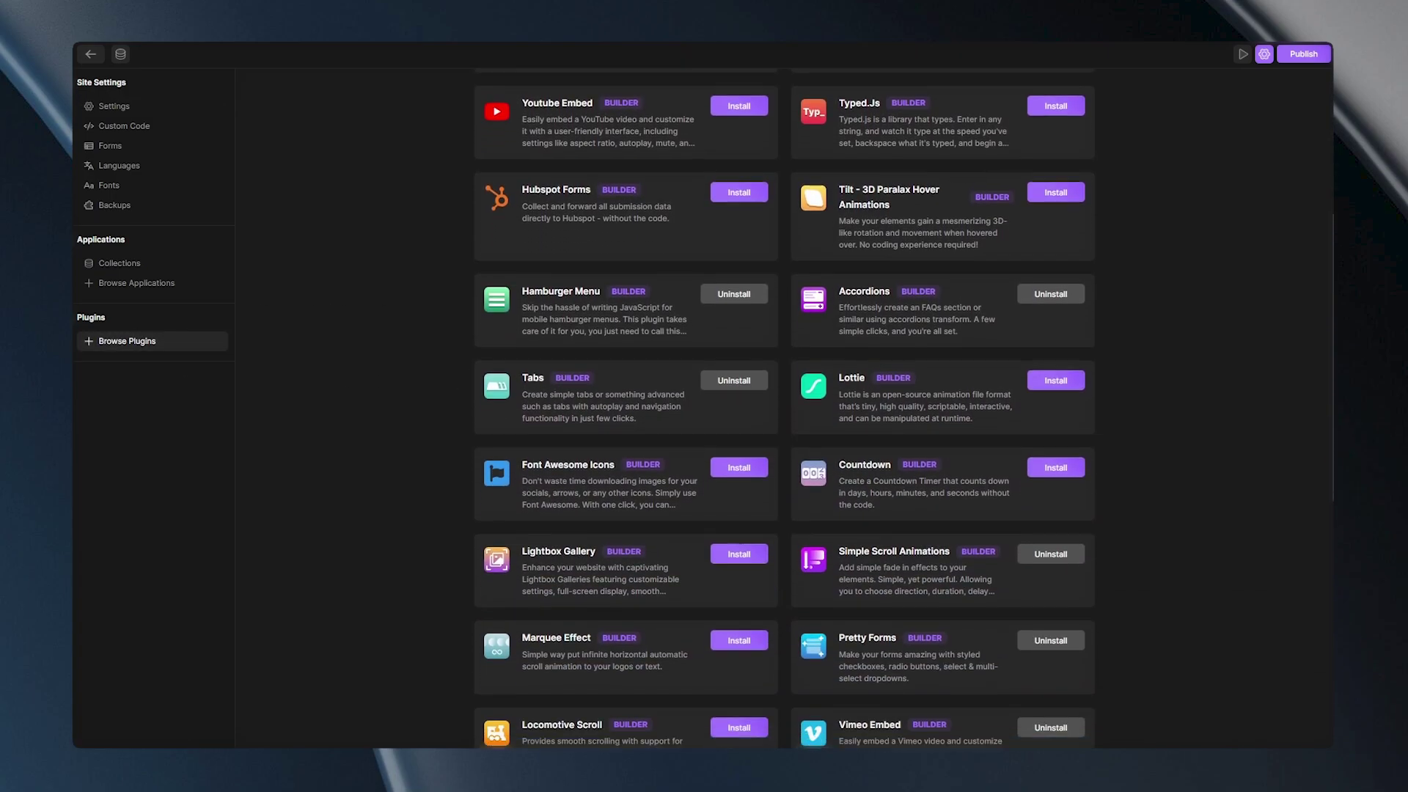
scroll(1241, 607, down, 4)
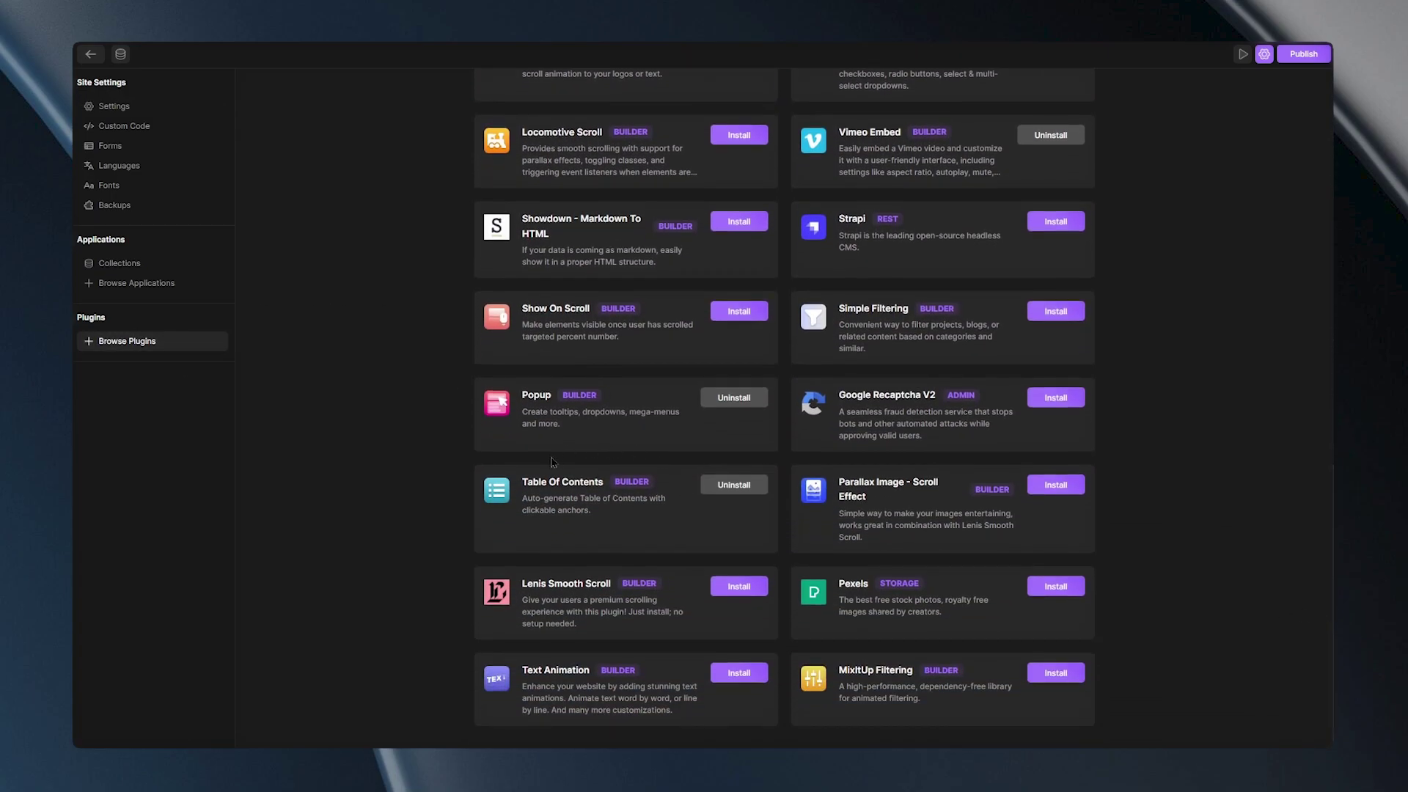
Add an empty div inside the TOC wrap below the heading and label it TOC.
click(90, 54)
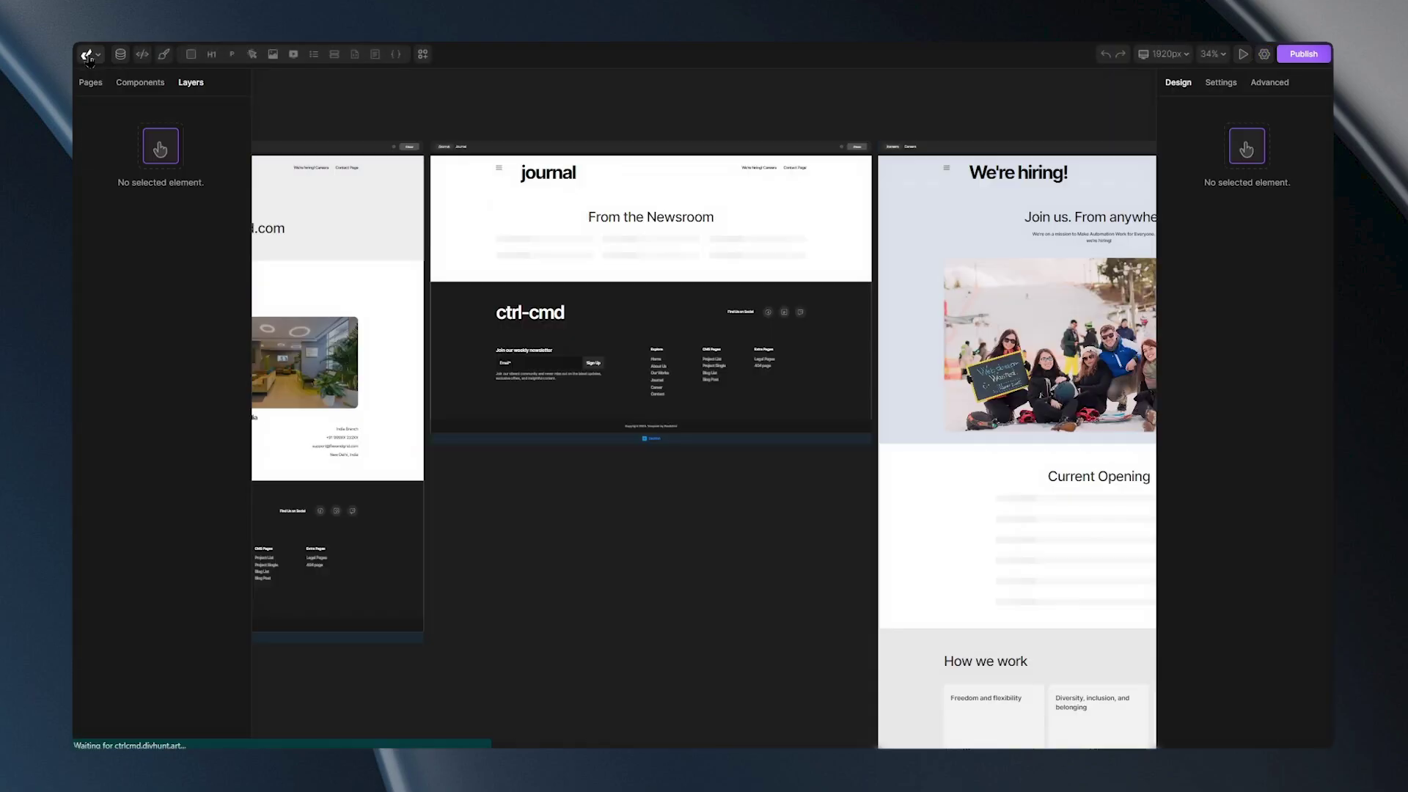
click(550, 433)
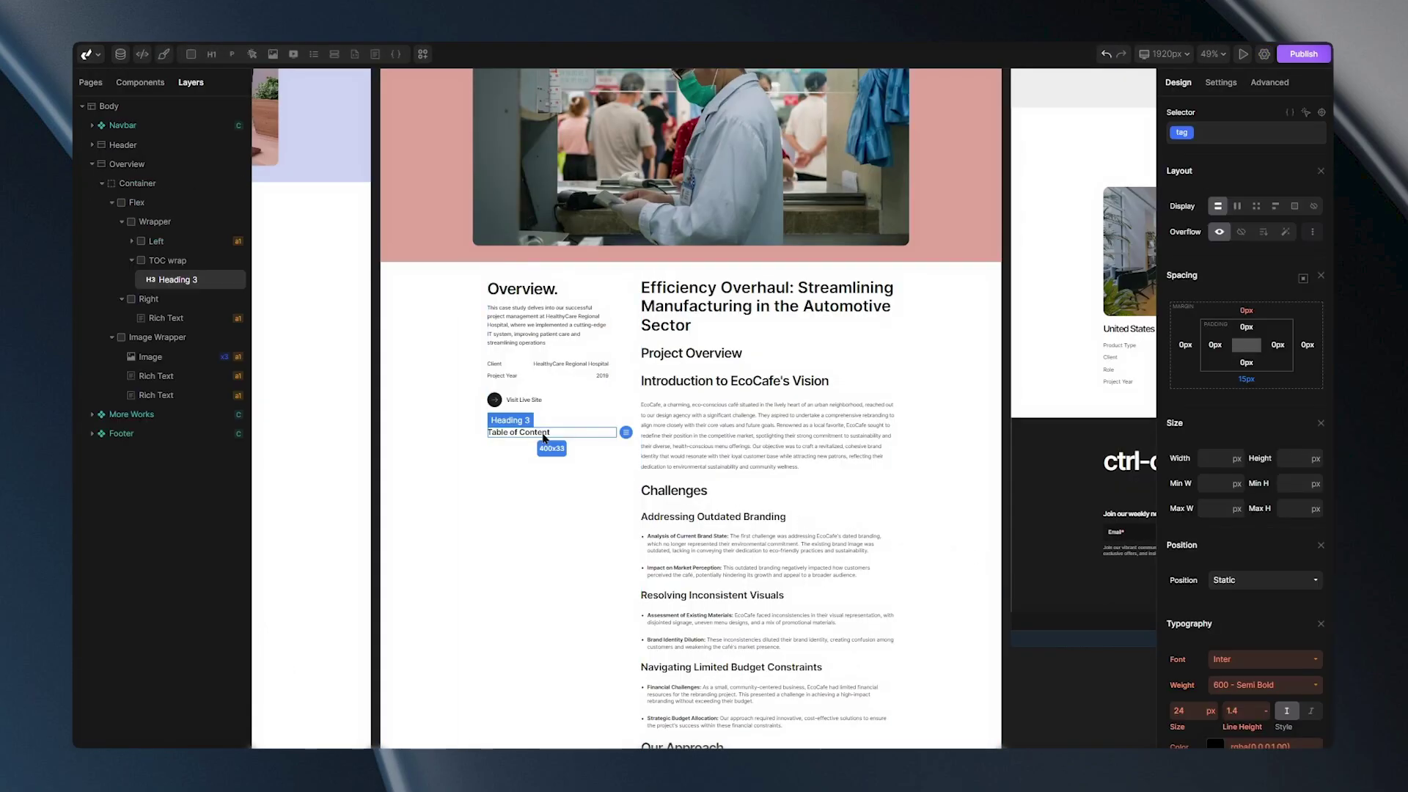
click(165, 262)
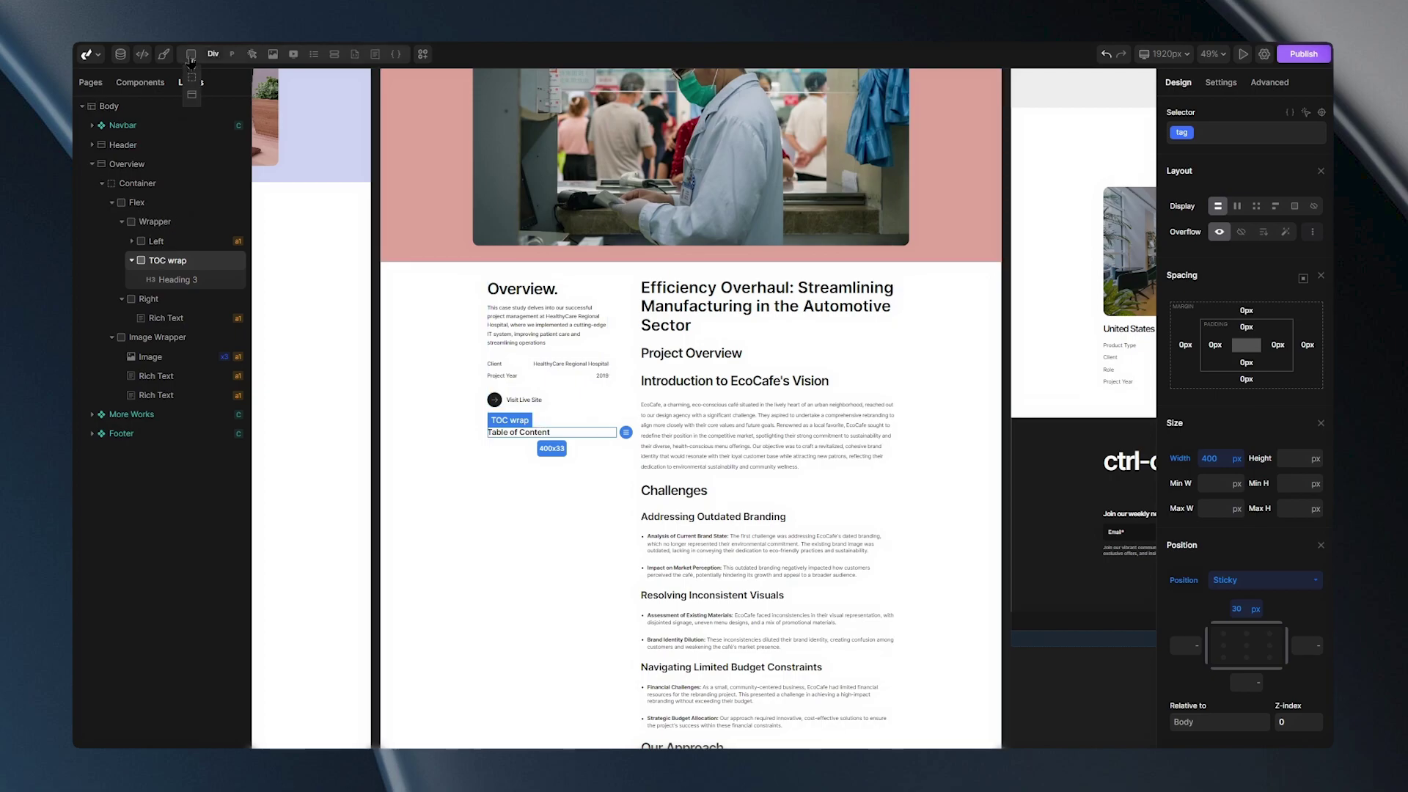
click(191, 53)
right_click(166, 299)
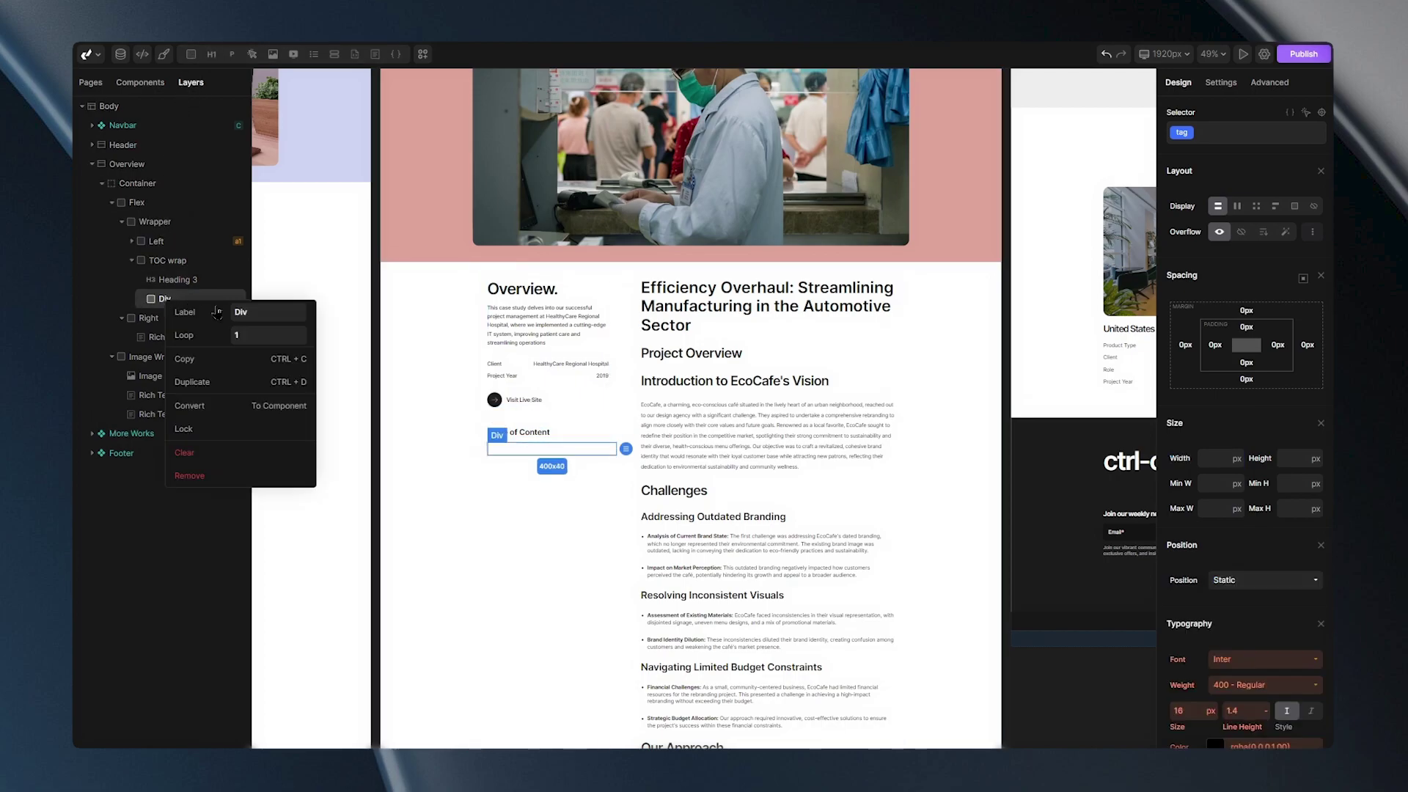
key(Return)
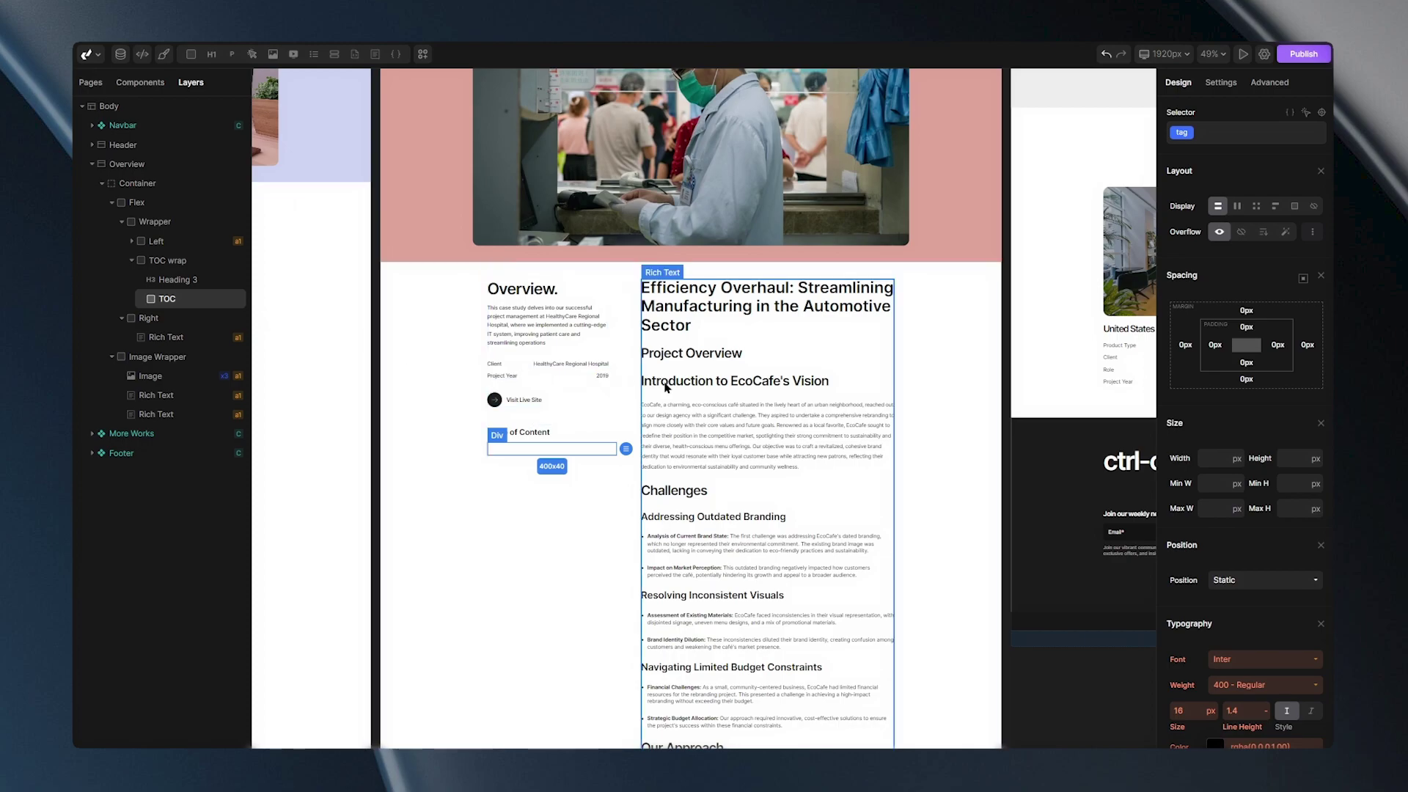
Label the article's rich text element 'Rich Text TOC'.
click(722, 388)
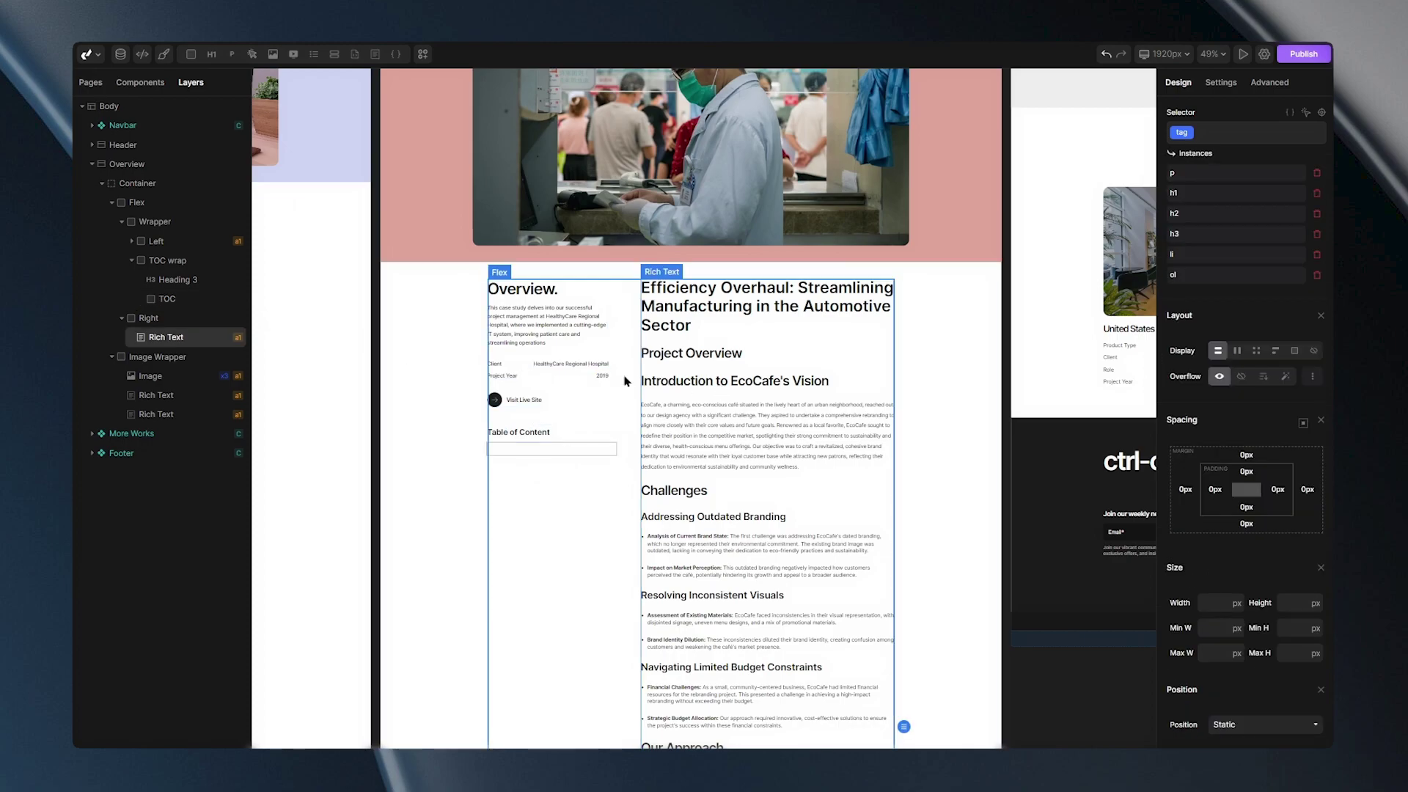
right_click(165, 339)
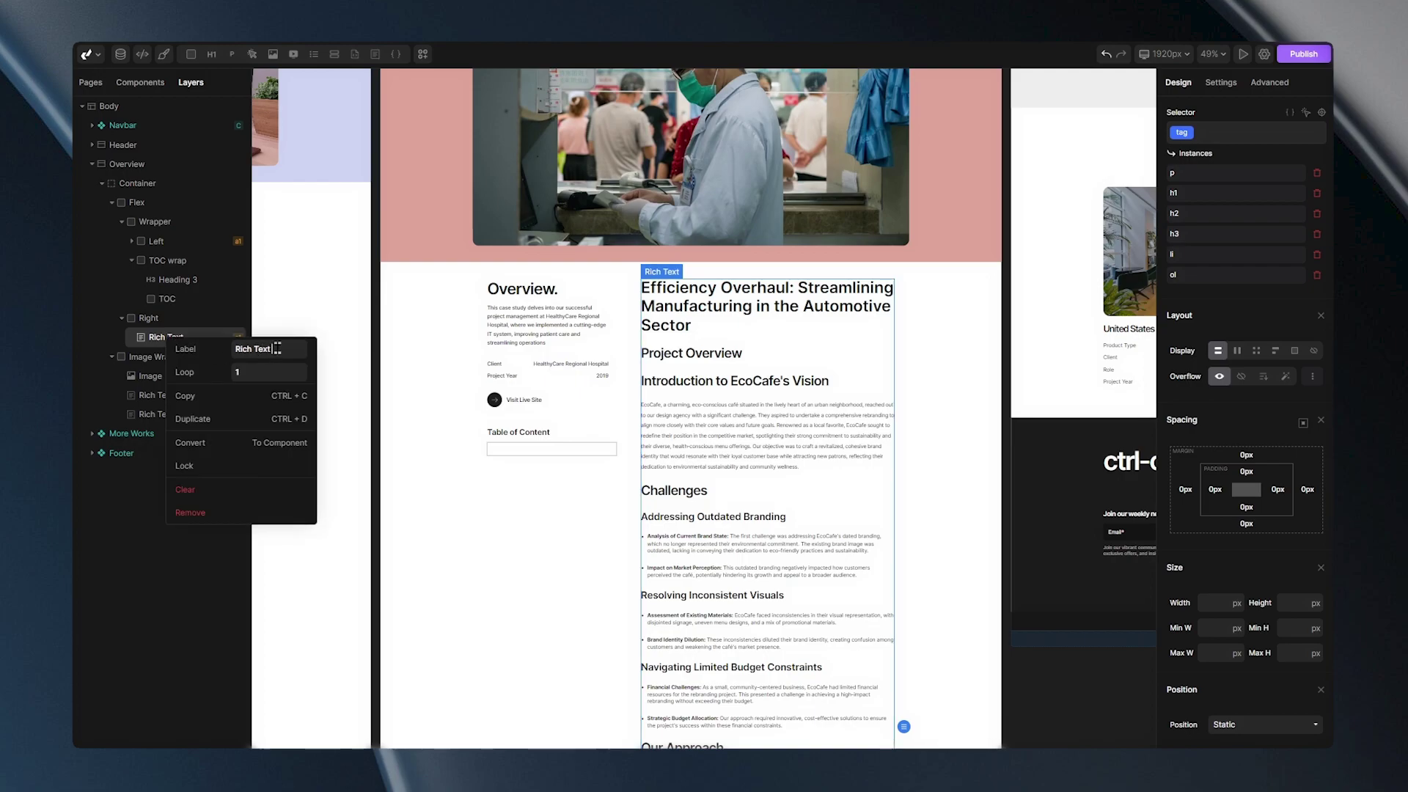
key(Return)
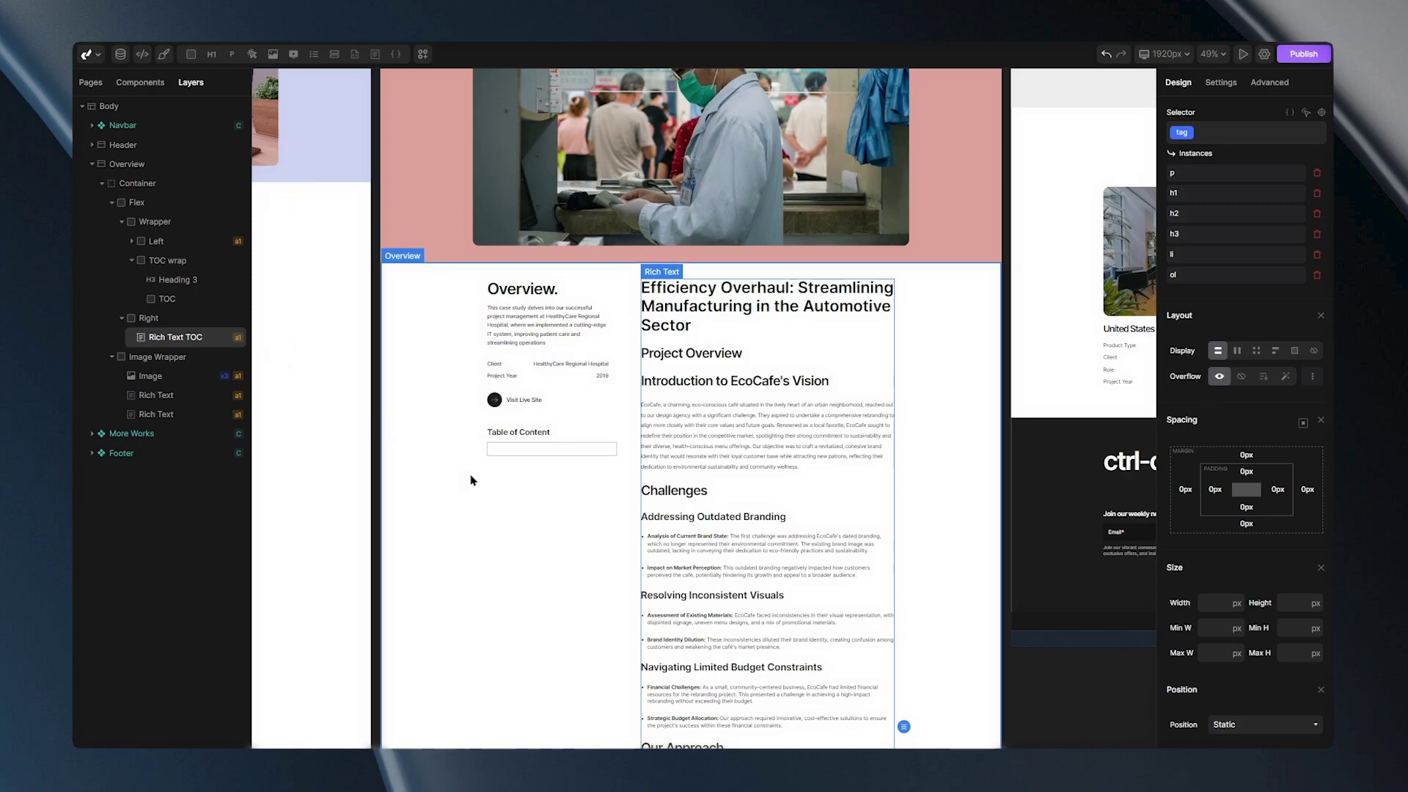
scroll(524, 481, up, 5)
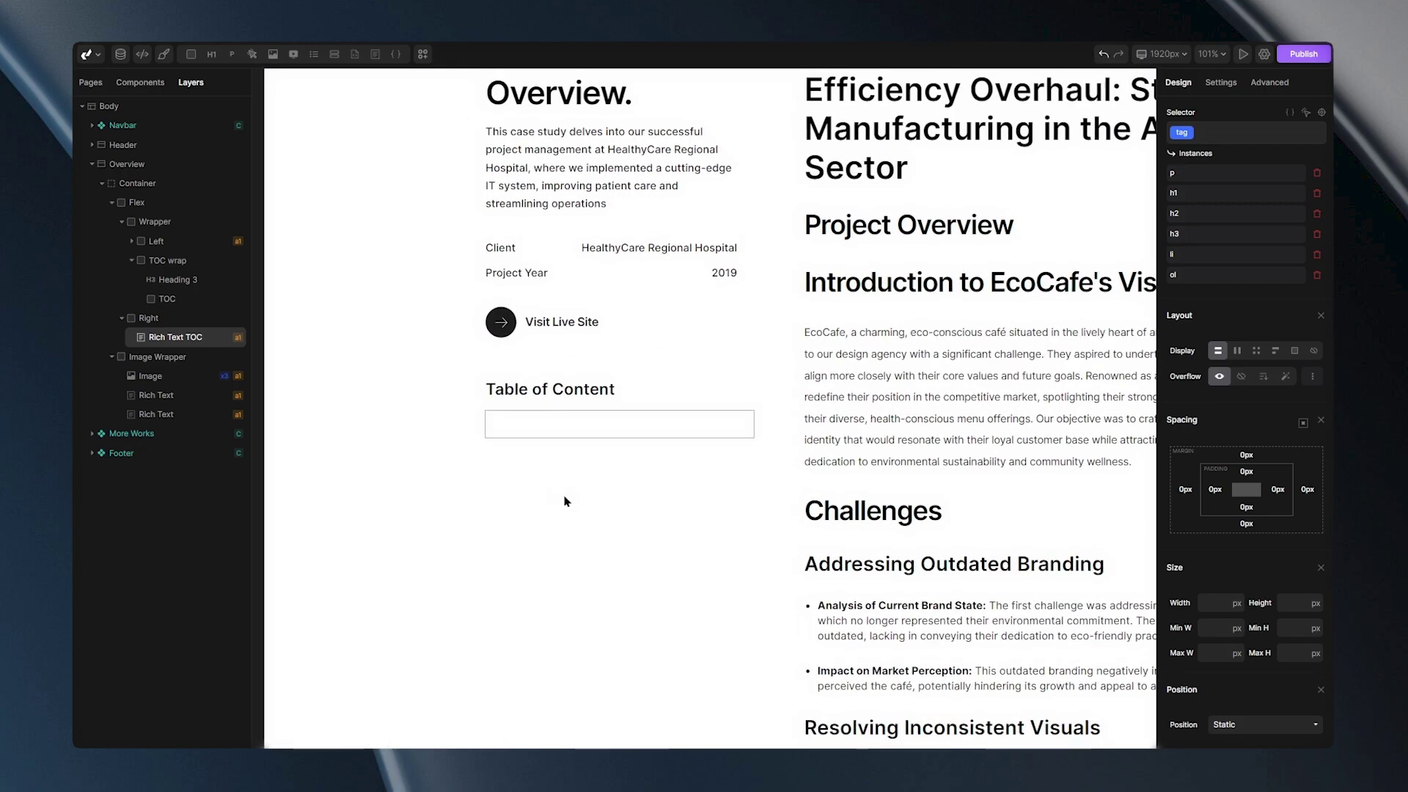
Apply the Table Of Contents transform to the TOC div, with Rich Text TOC as its content source.
click(581, 421)
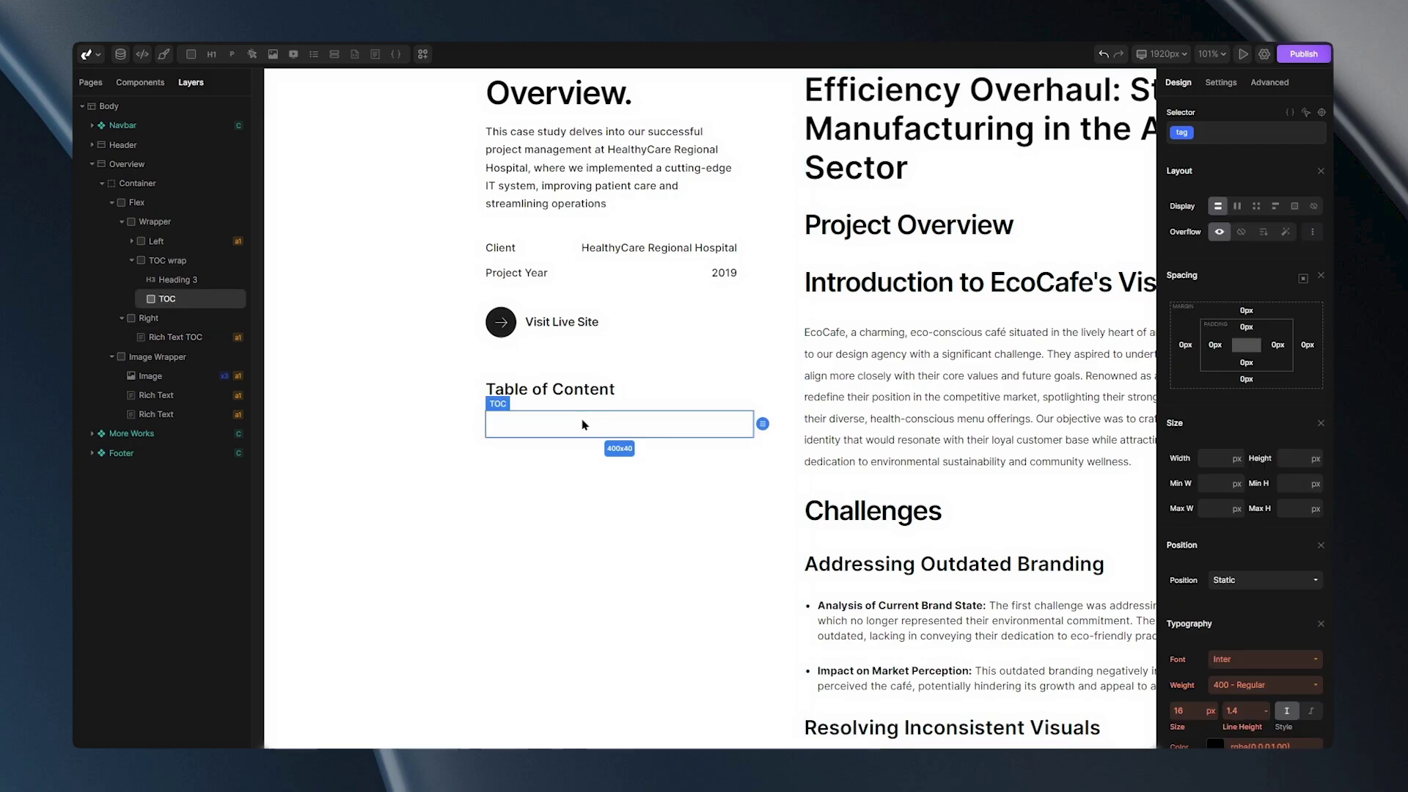
click(1220, 82)
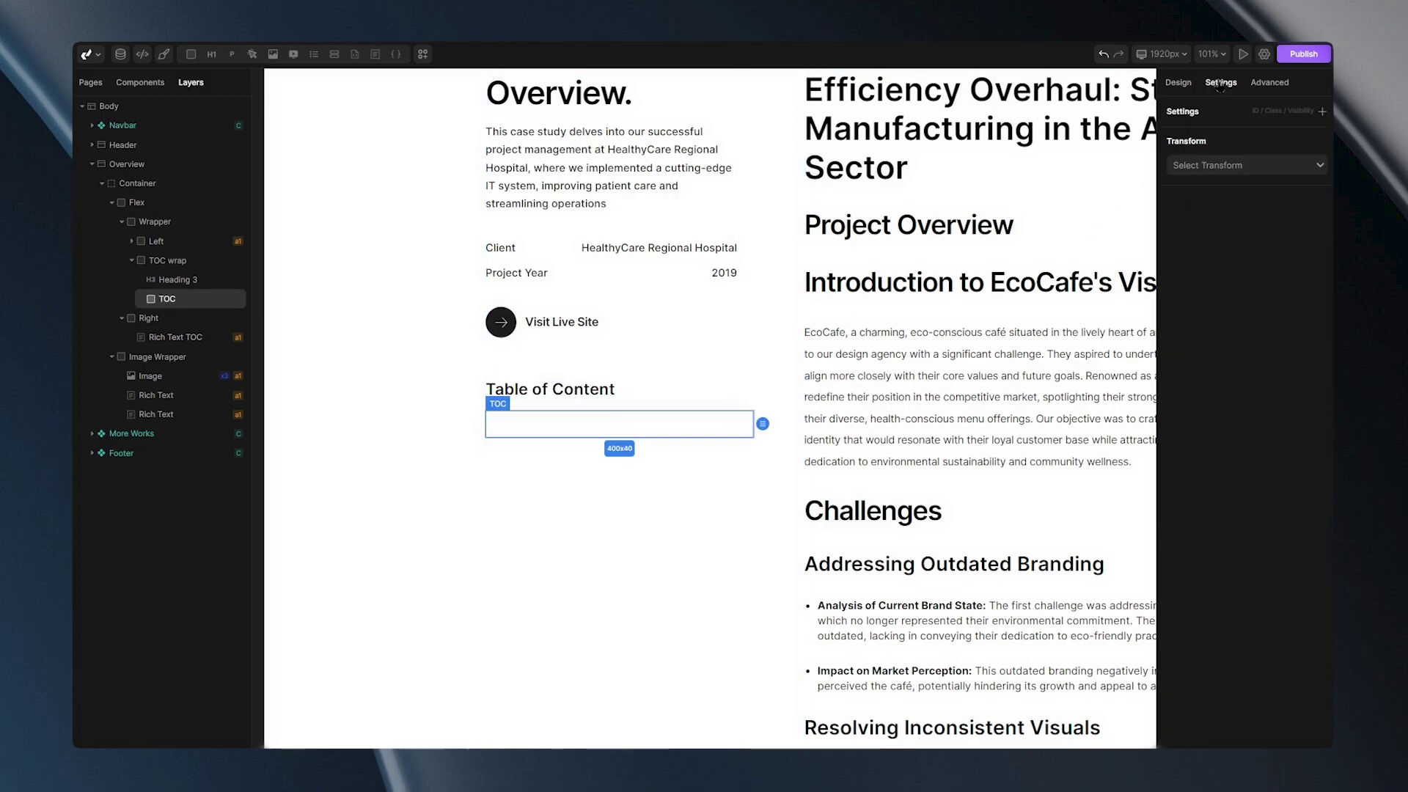
click(1289, 168)
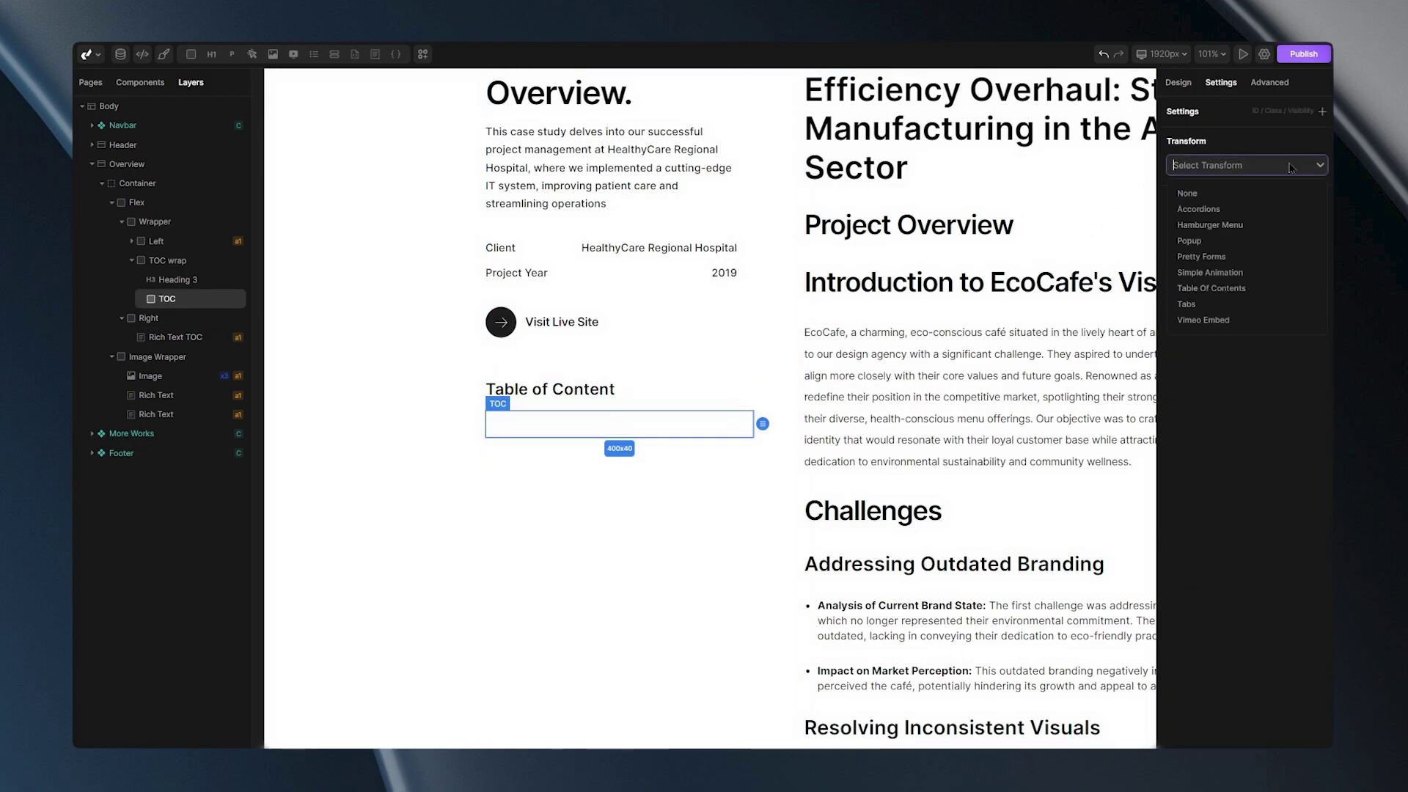
click(1211, 289)
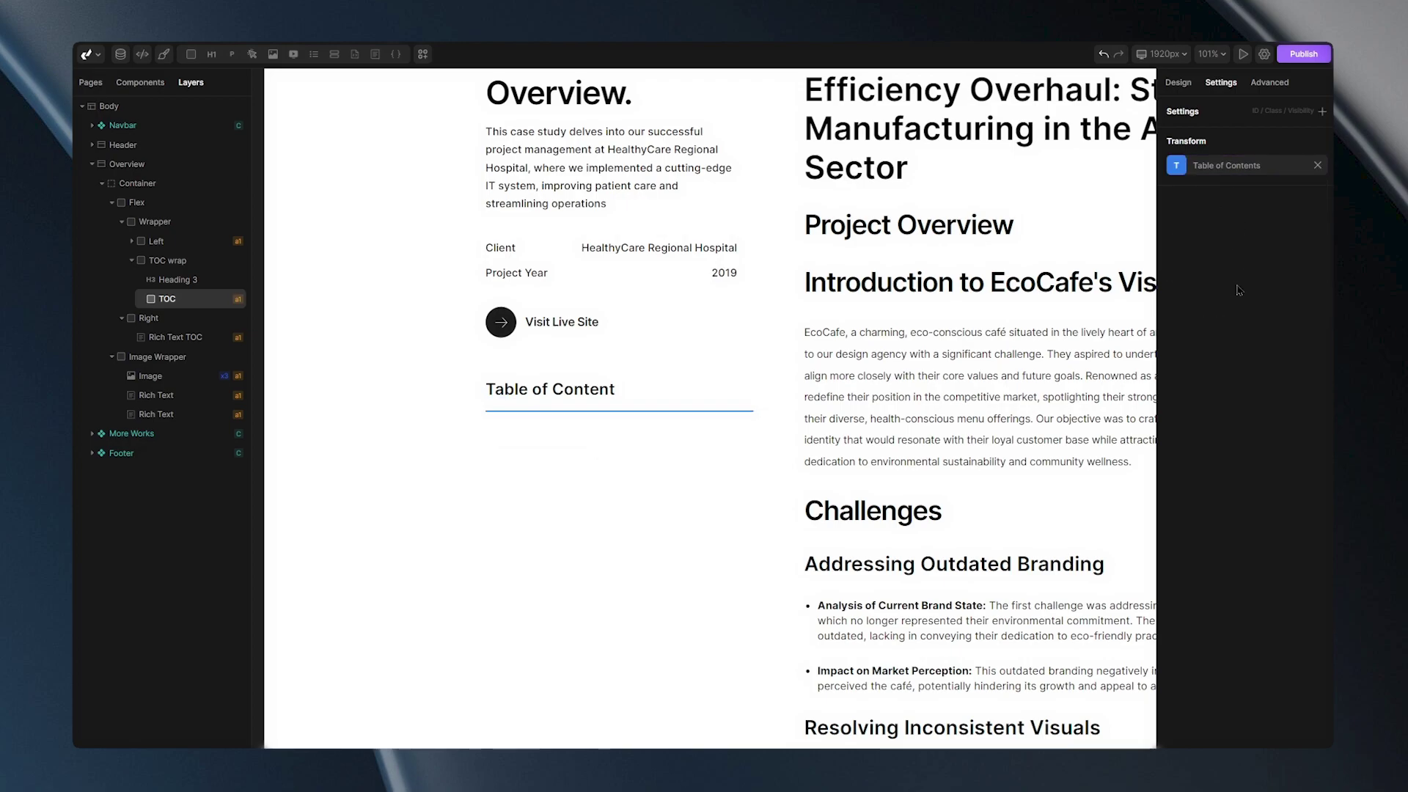
click(1179, 167)
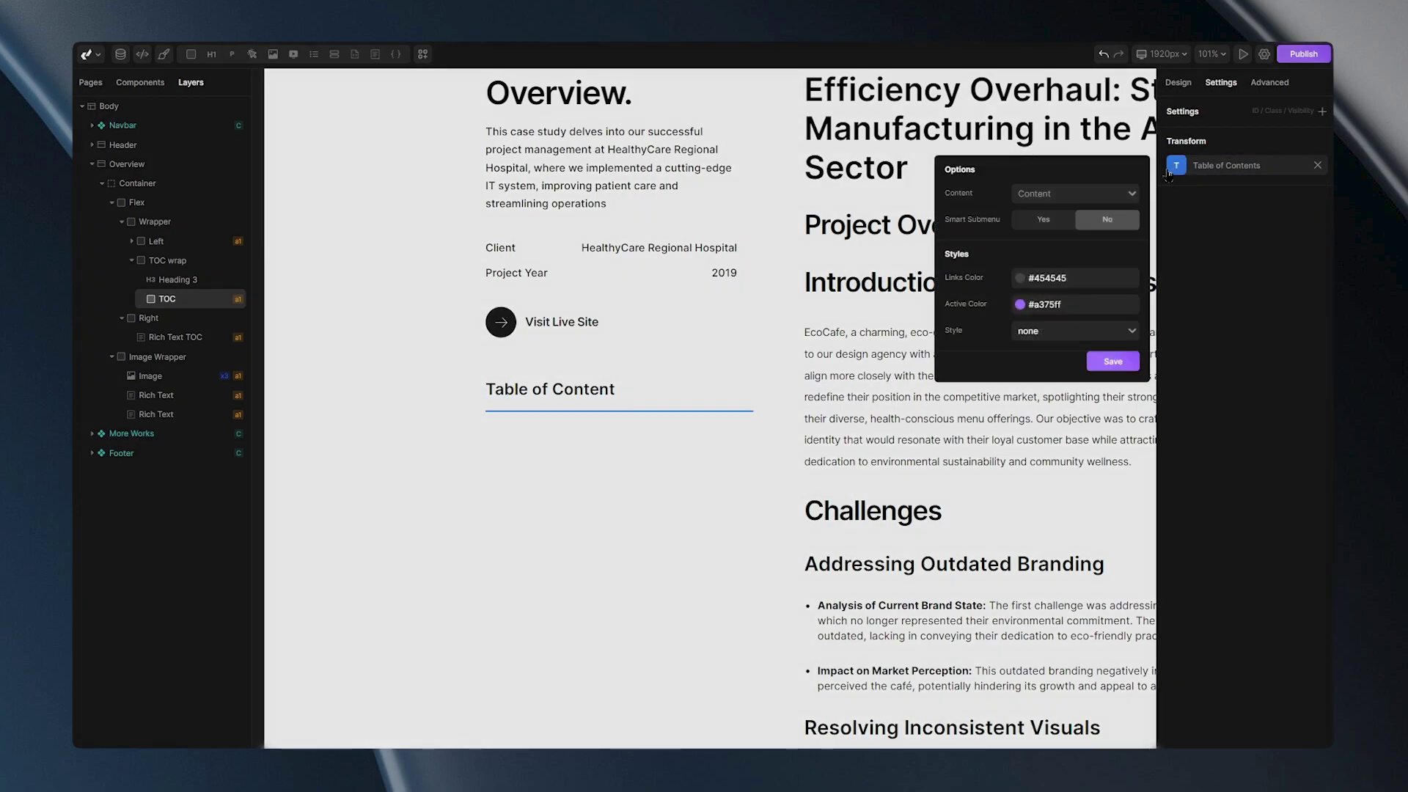
click(1062, 195)
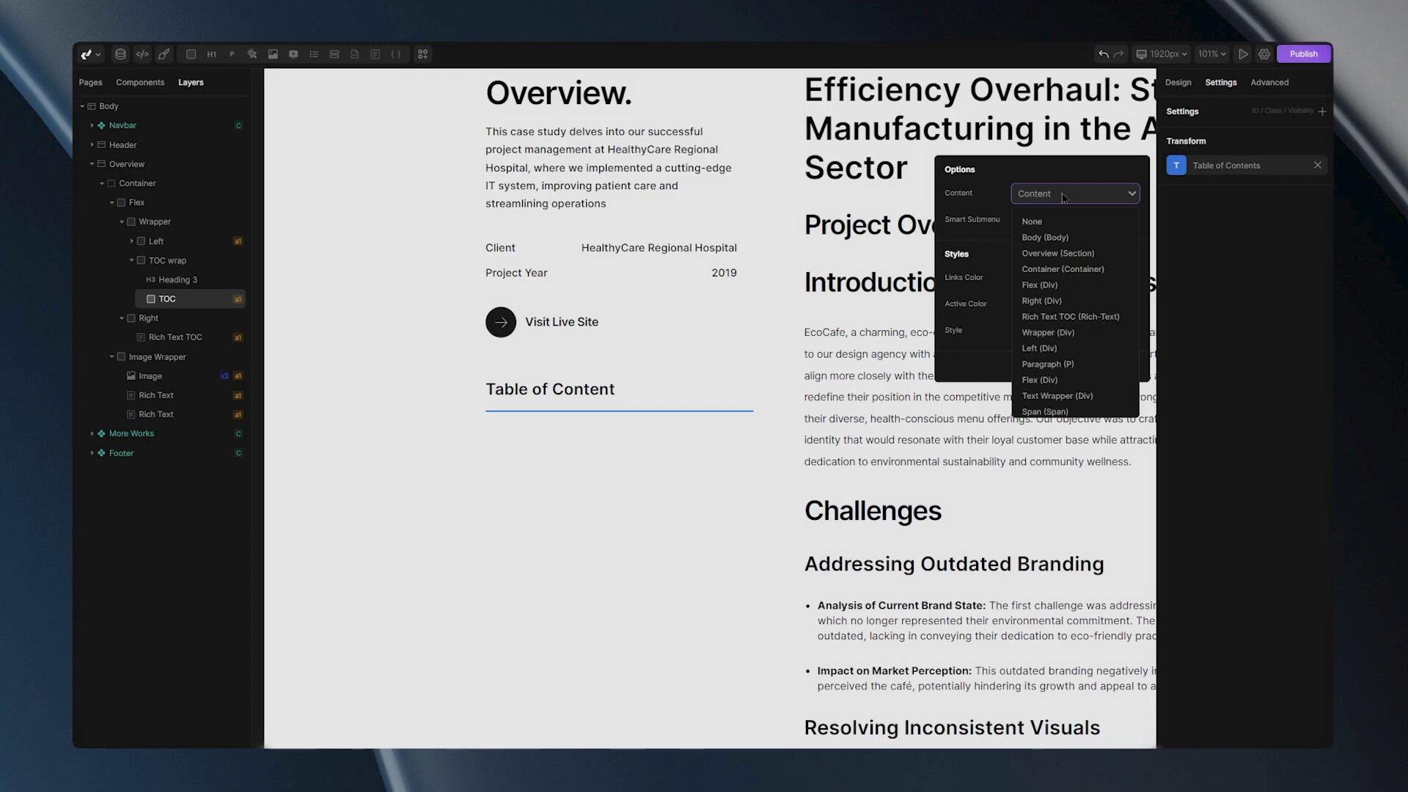
text(Ric)
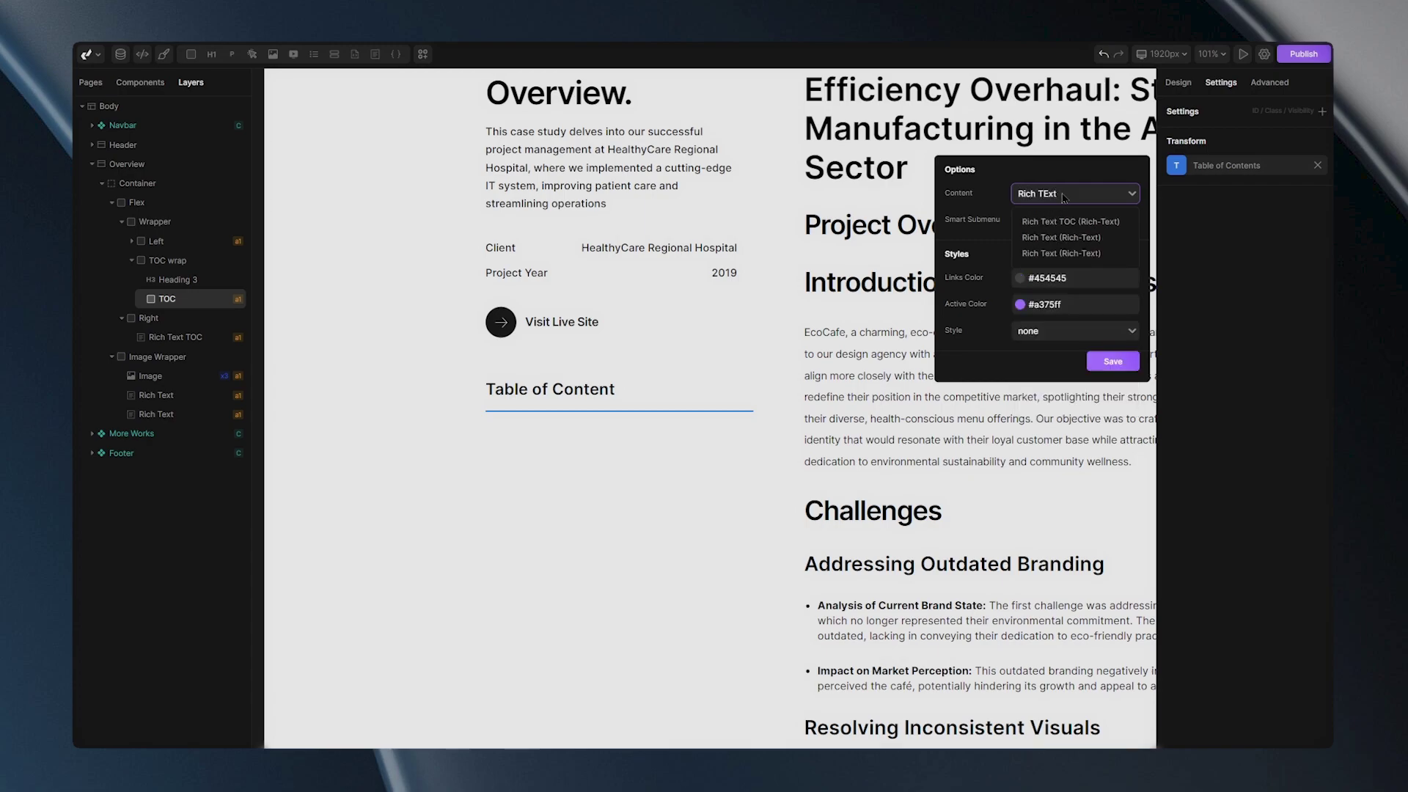
text(h TExt)
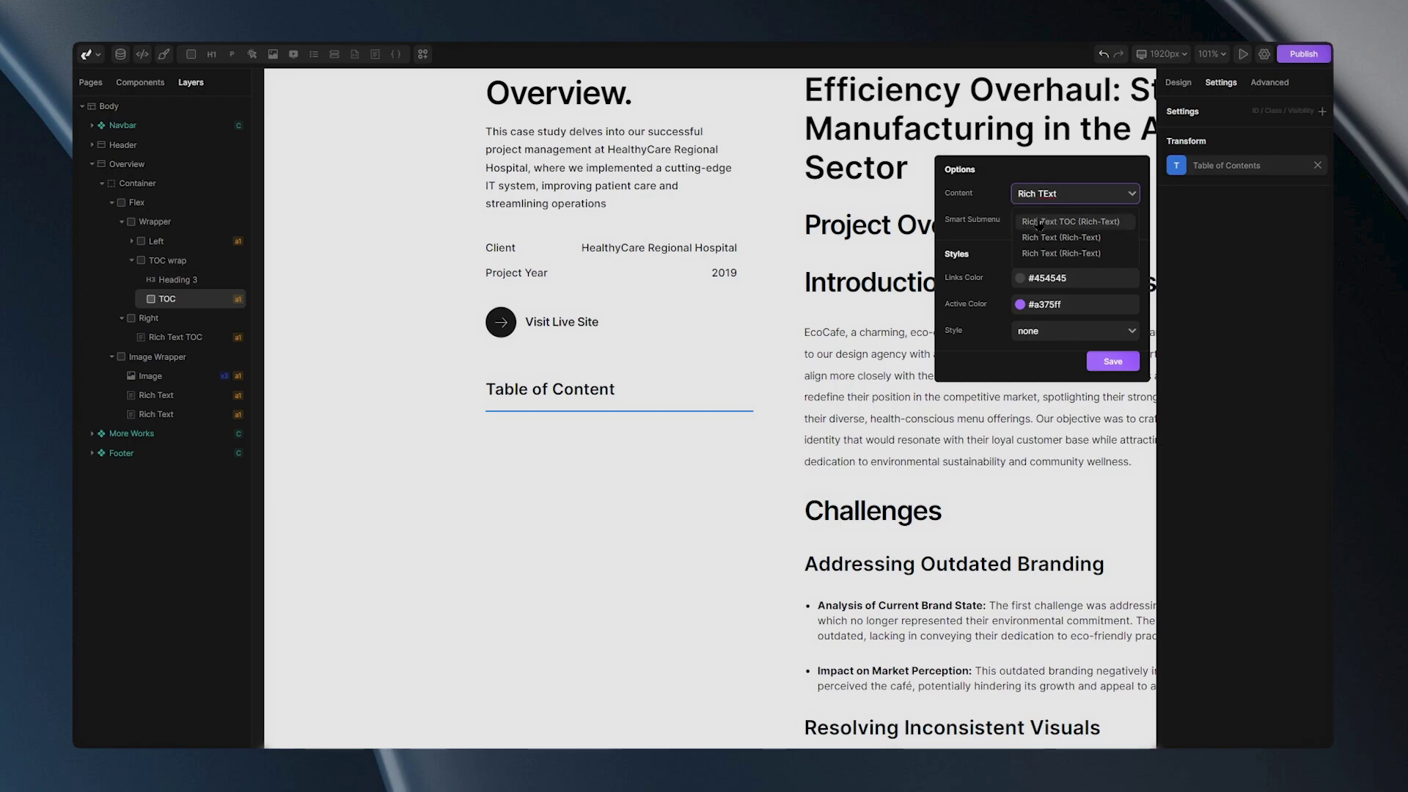
click(1079, 224)
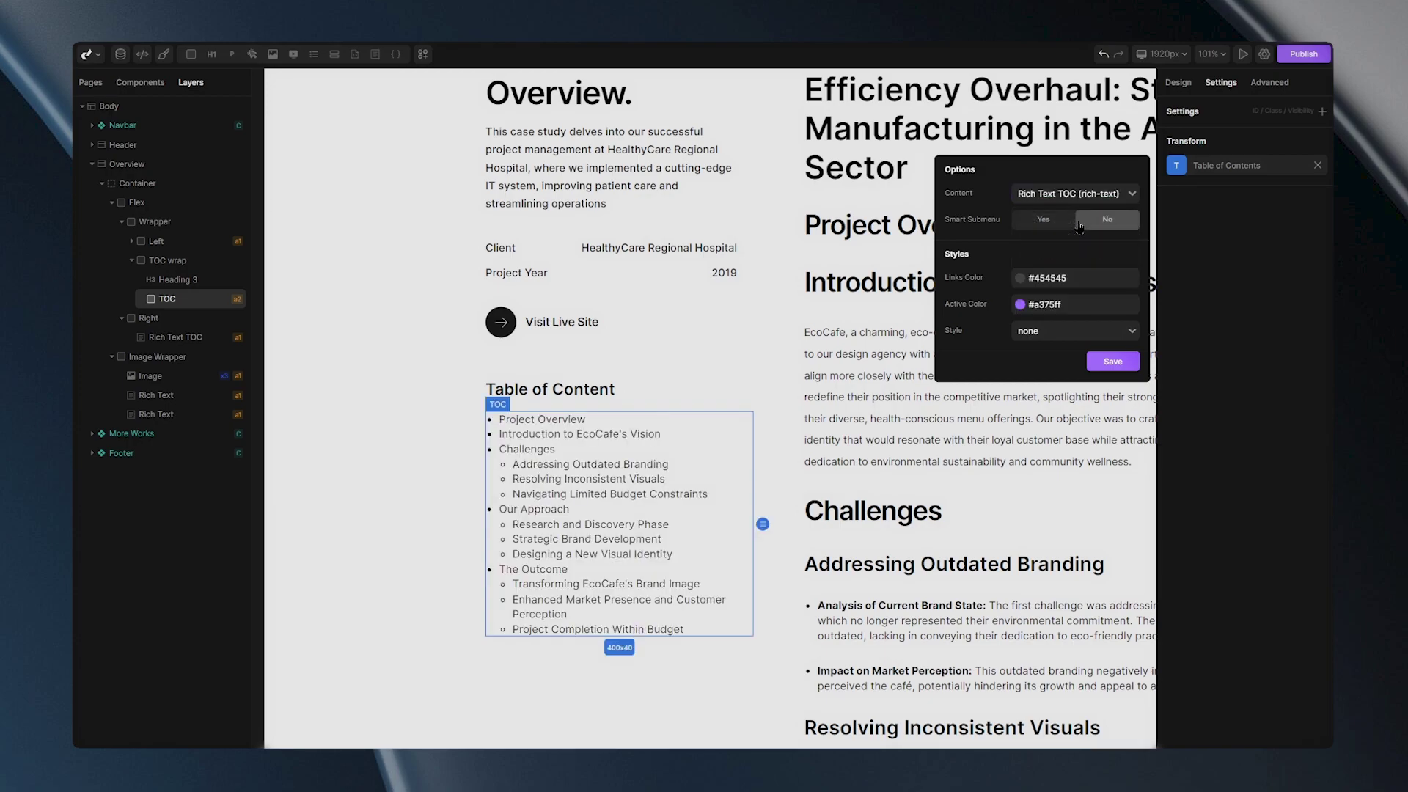
click(1114, 363)
click(431, 495)
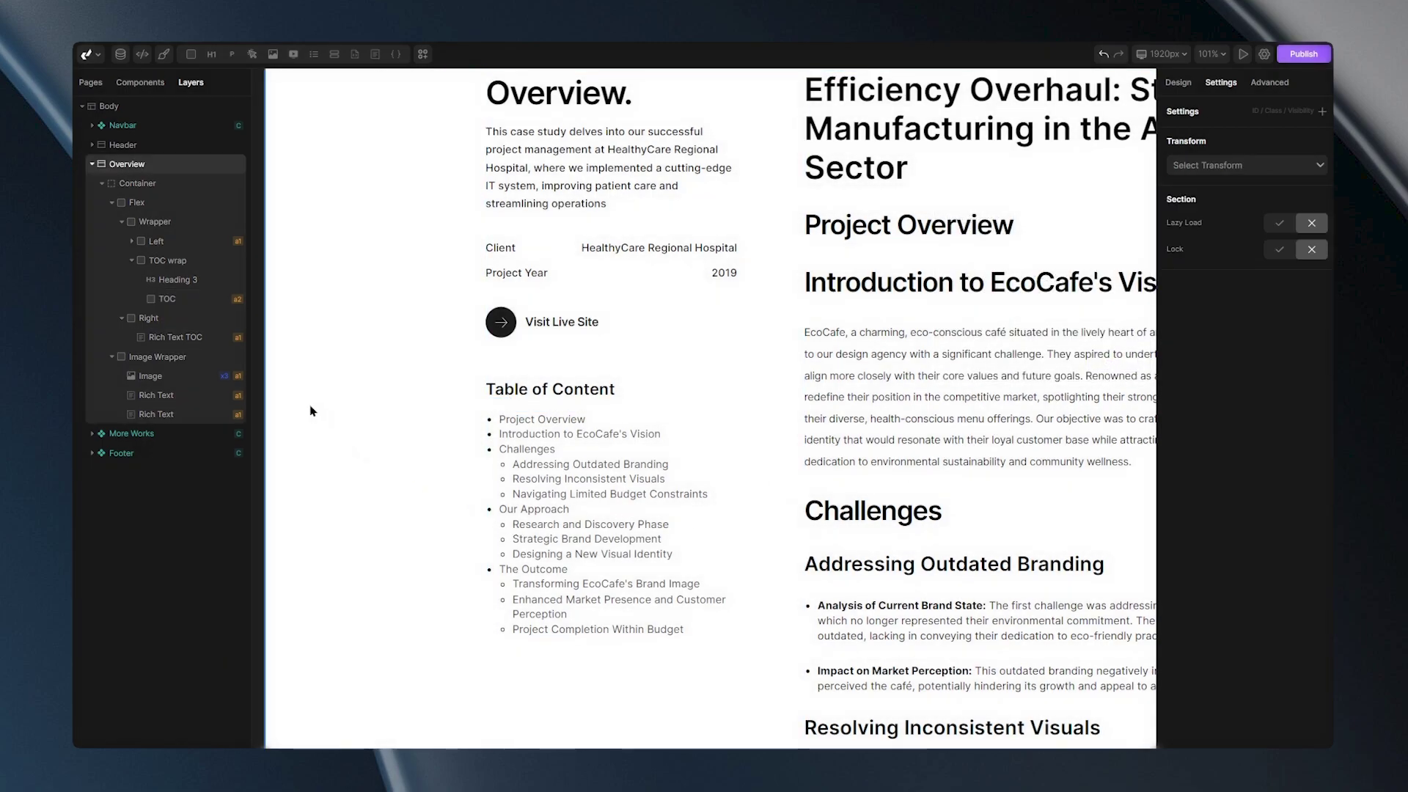
Give the TOC box 30px padding on all sides.
click(174, 301)
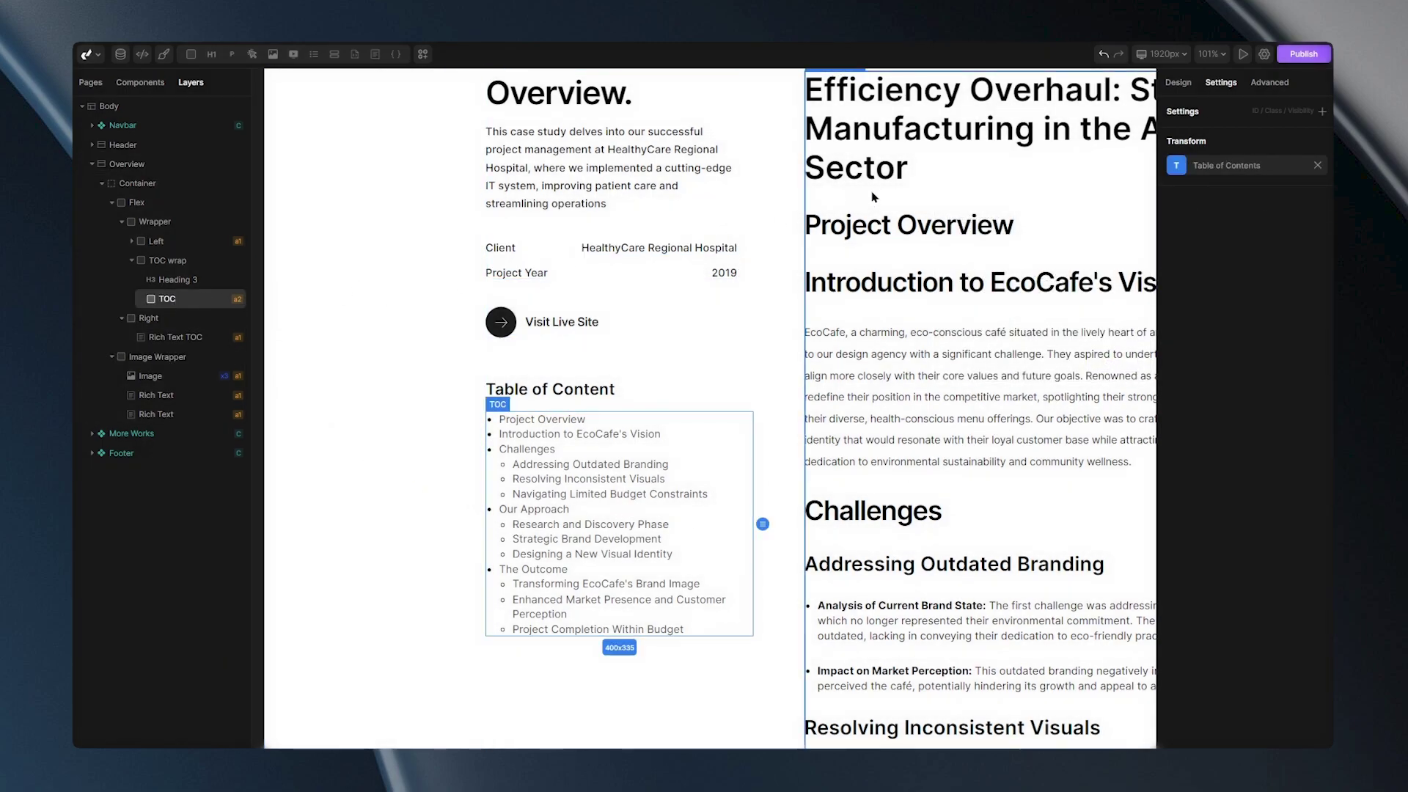
click(1178, 83)
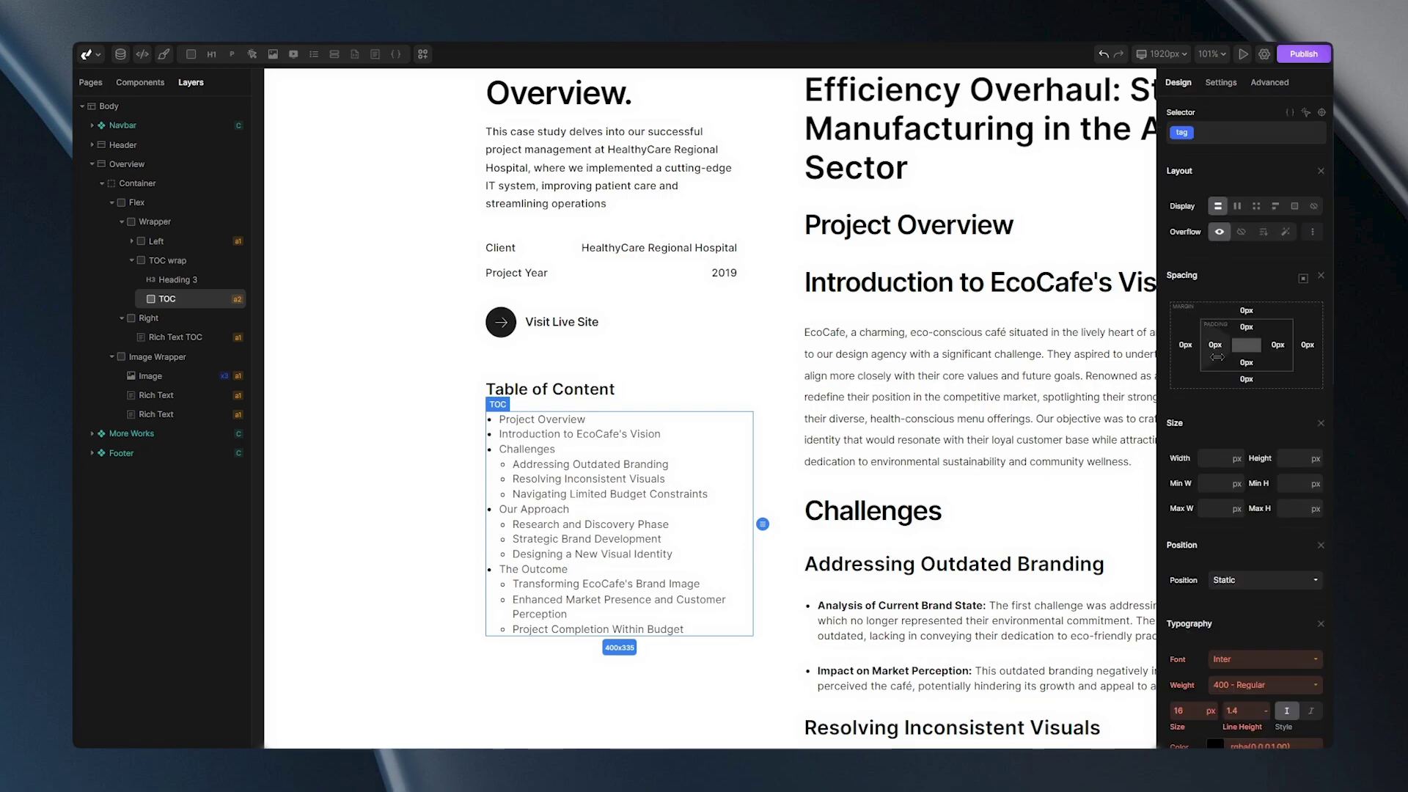
drag(1217, 357, 1246, 368)
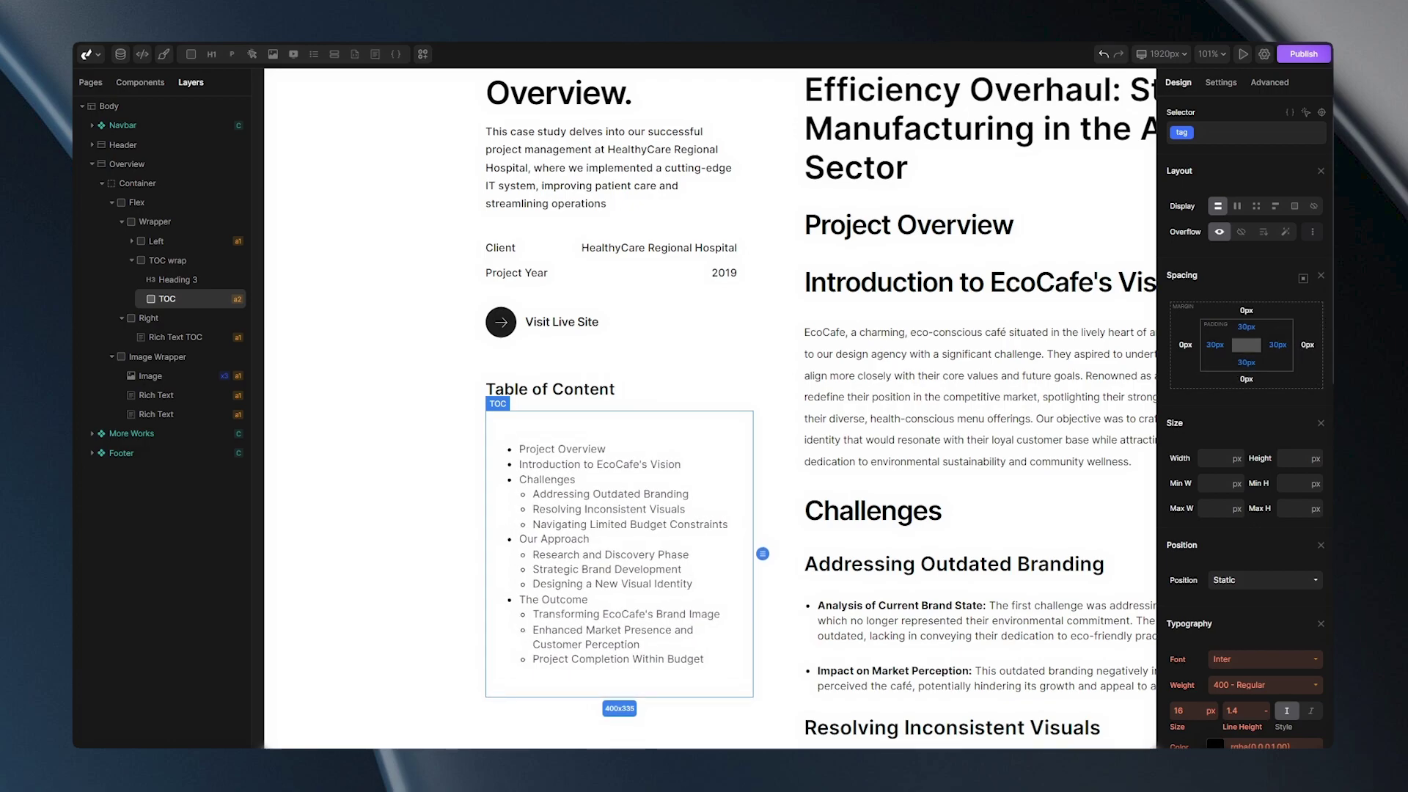
scroll(1245, 418, down, 10)
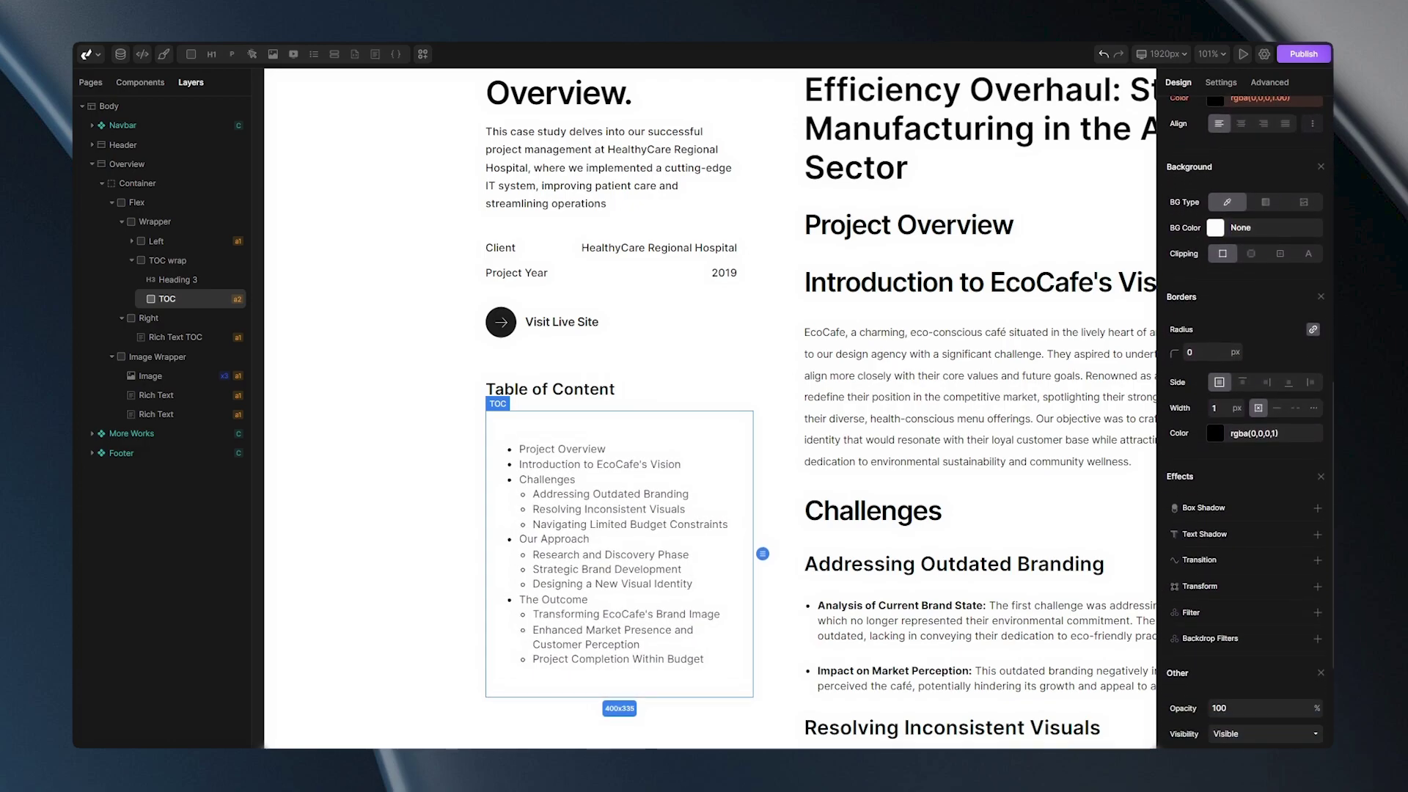
Give the TOC box a solid light-grey rgba(211,211,211,1) border.
click(1277, 403)
click(1215, 427)
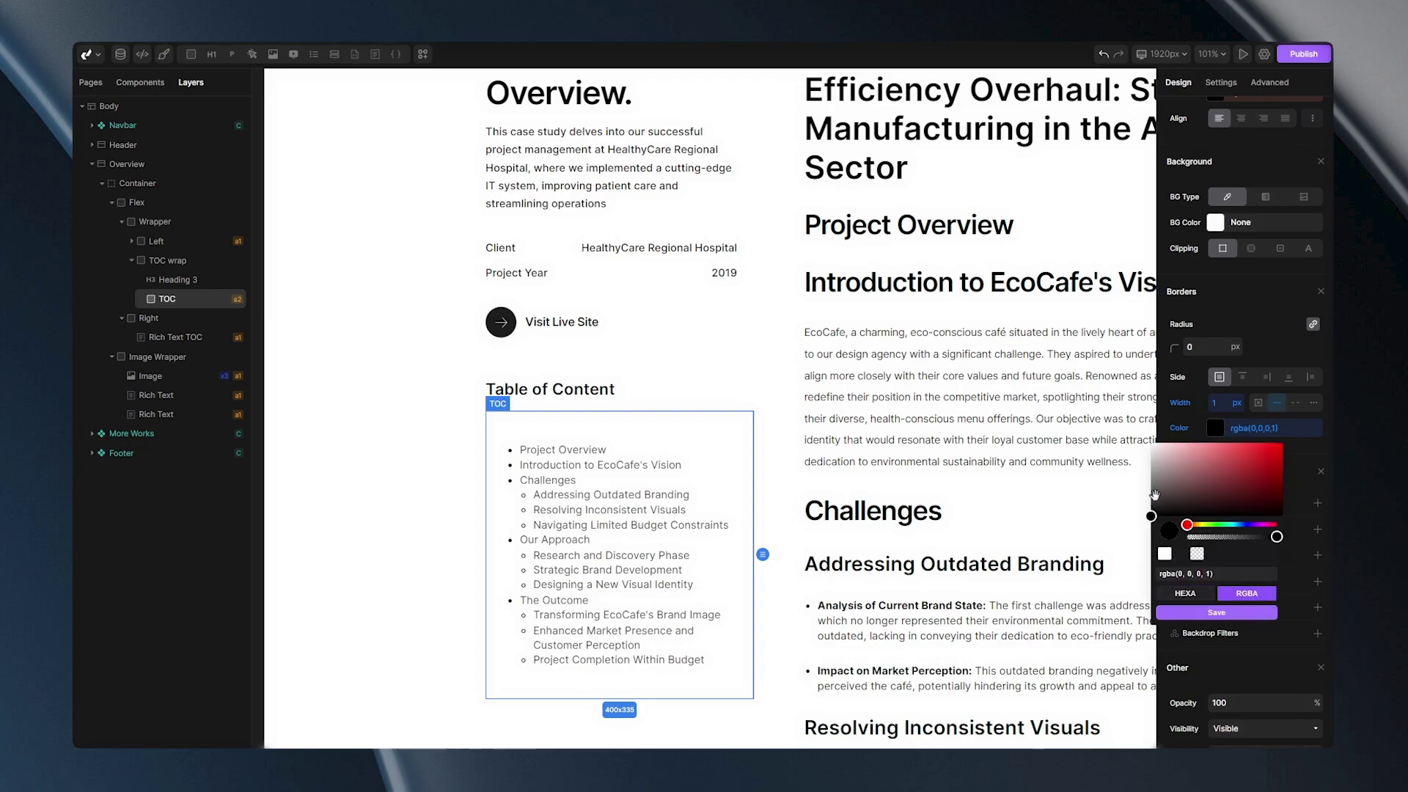
drag(1154, 494, 1153, 456)
click(1191, 612)
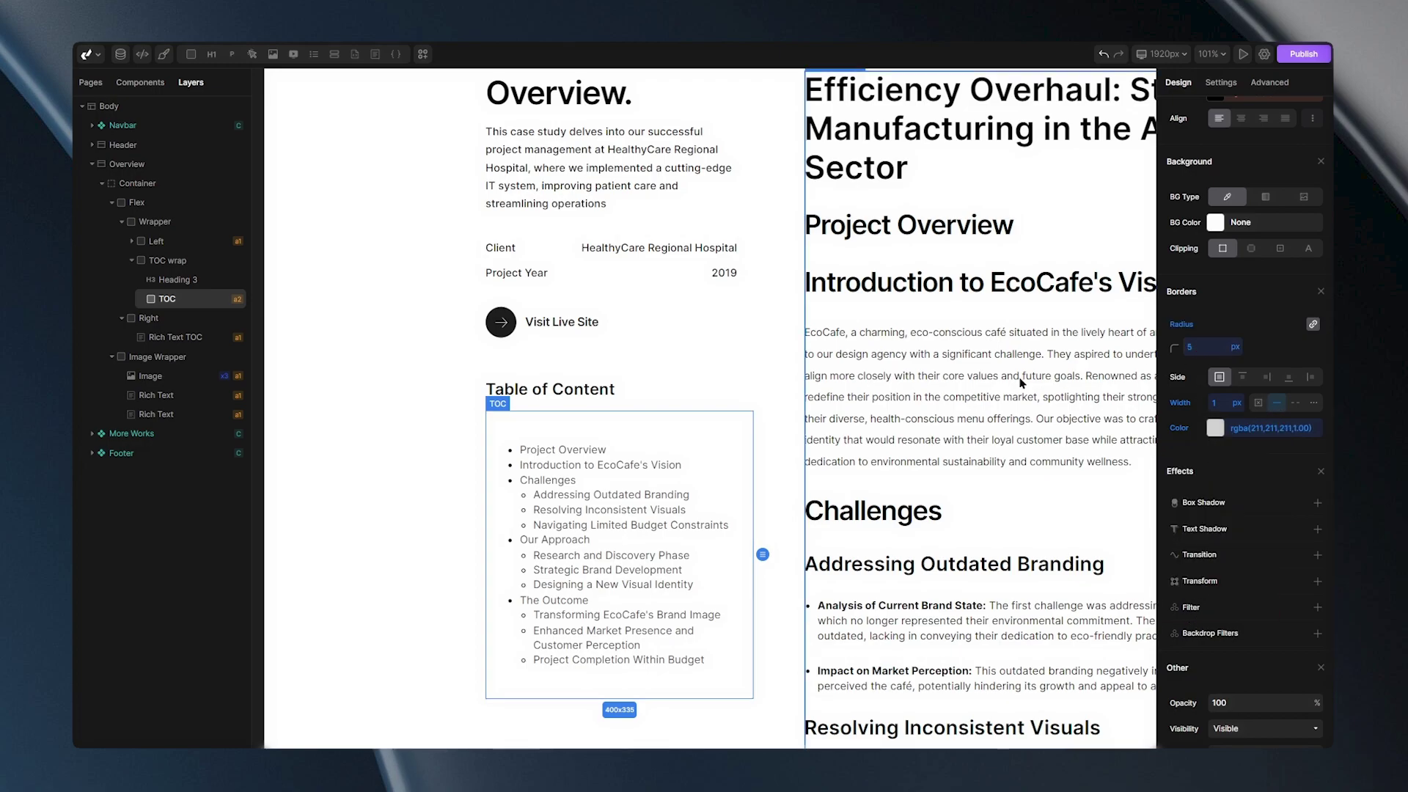
click(728, 370)
click(826, 438)
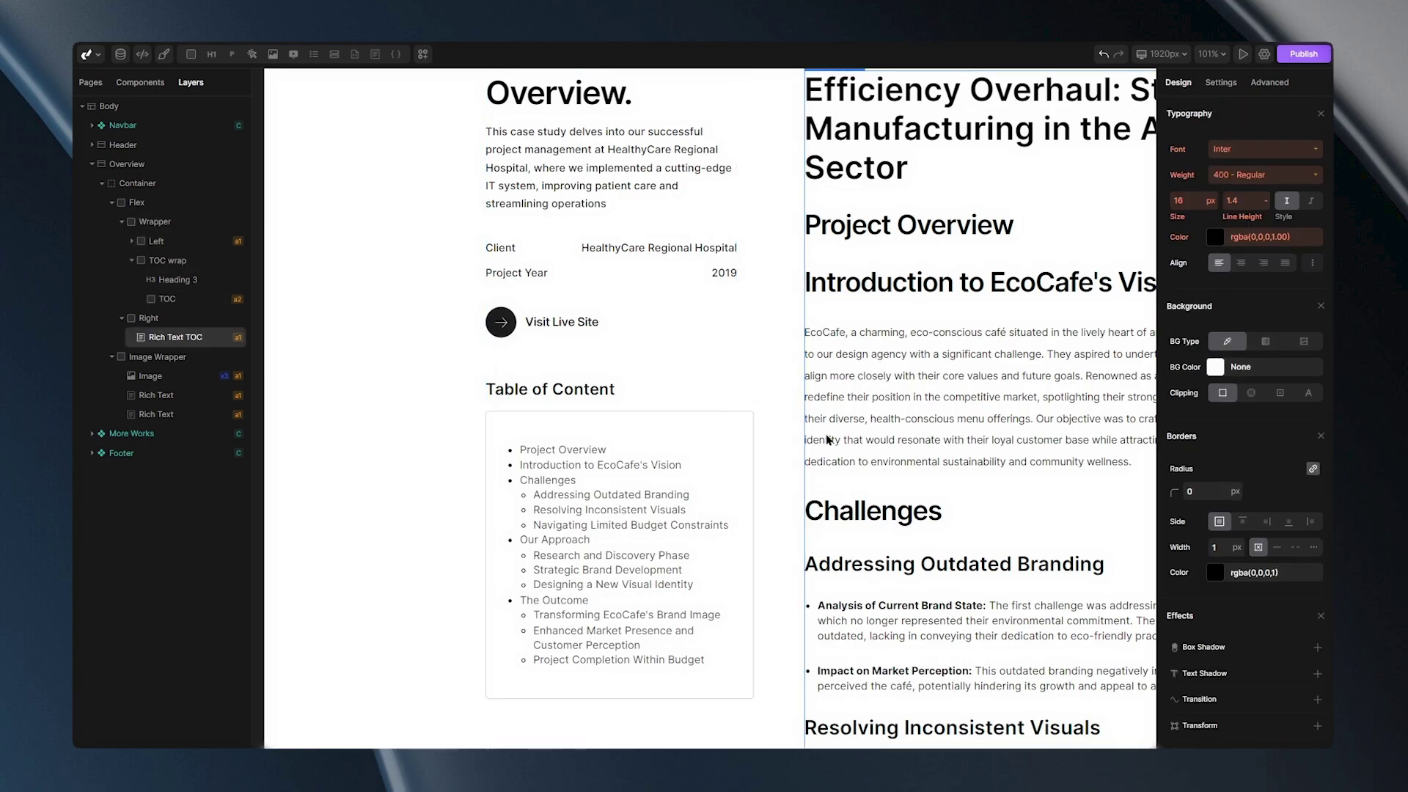
Add a Global List Item selector to the TOC box and set its top margin to 10px.
scroll(795, 444, up, 4)
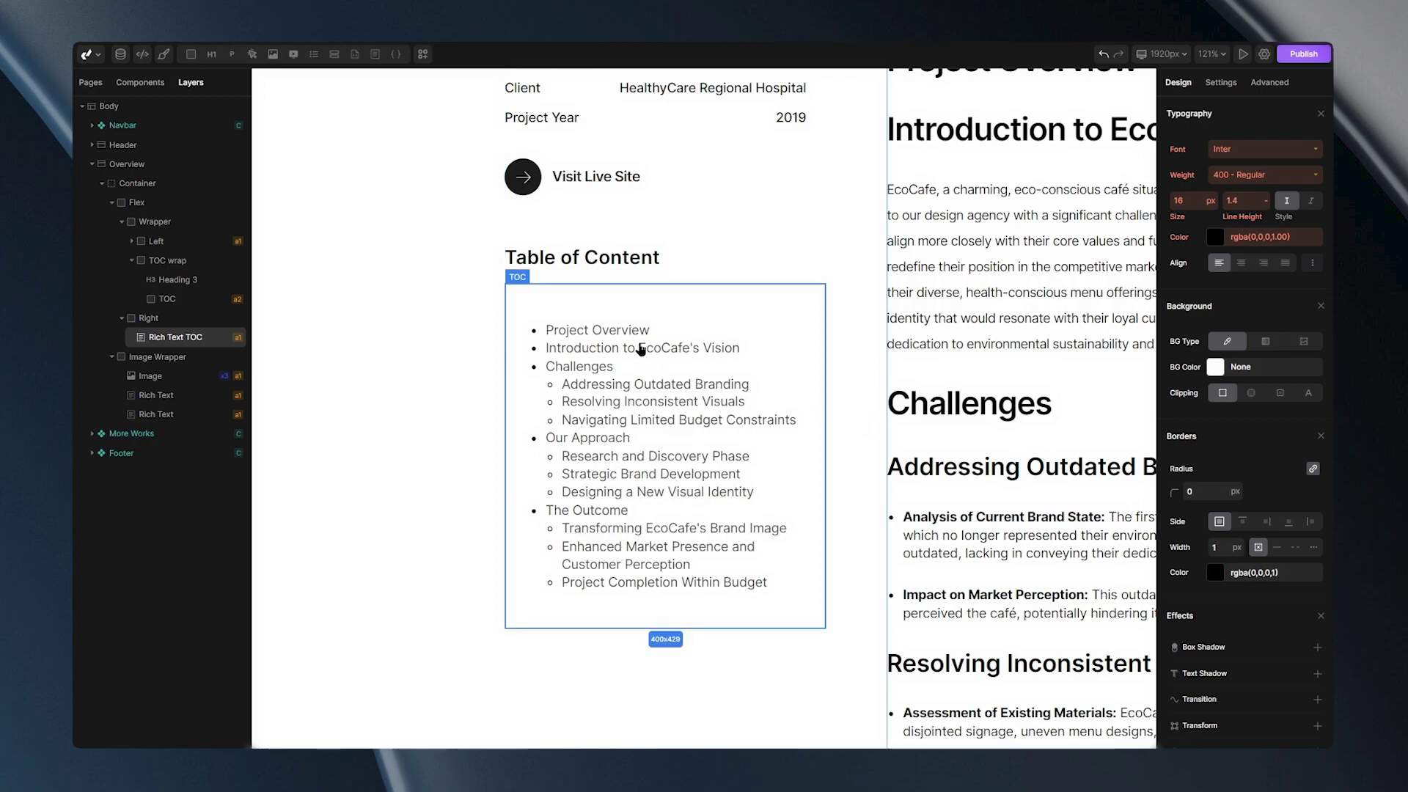
click(682, 398)
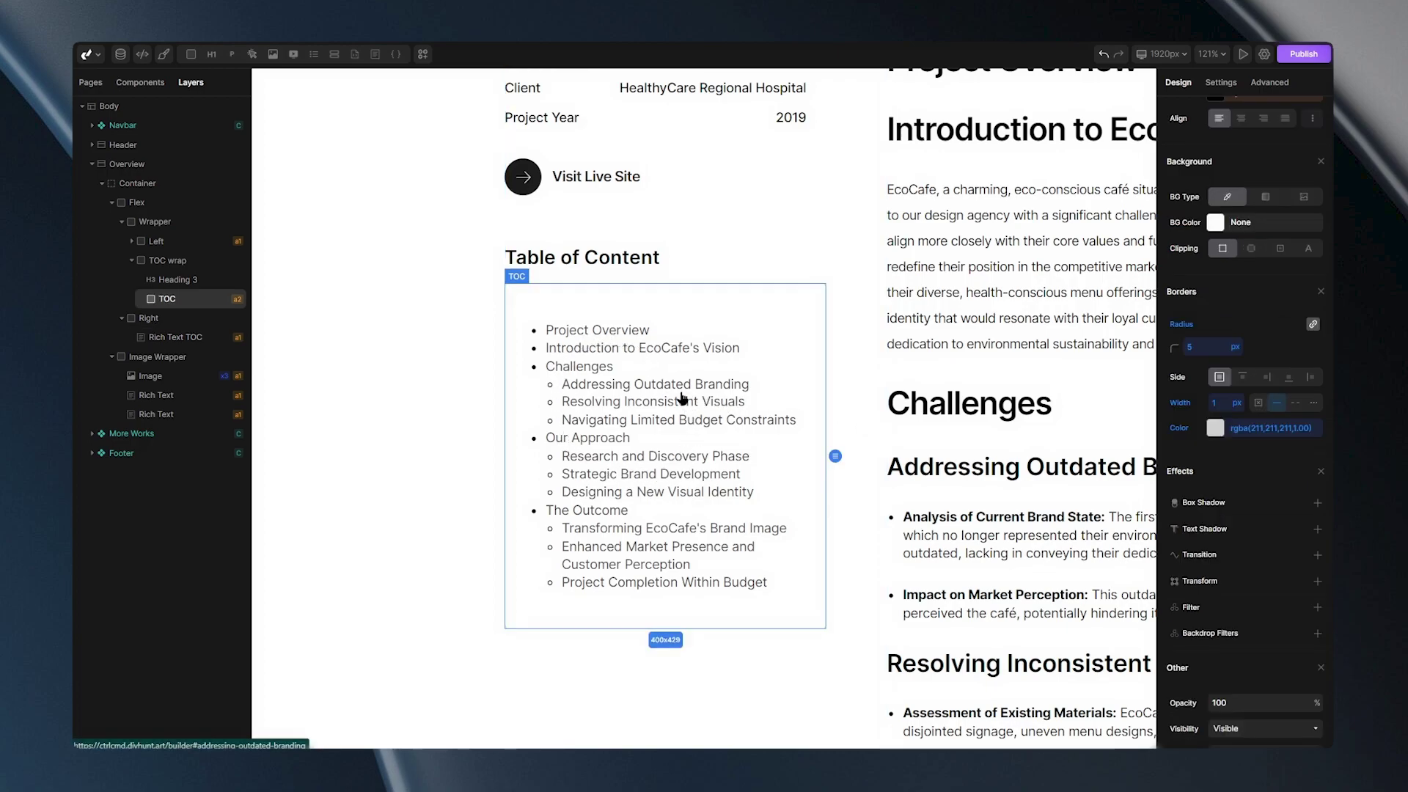
scroll(1247, 410, up, 8)
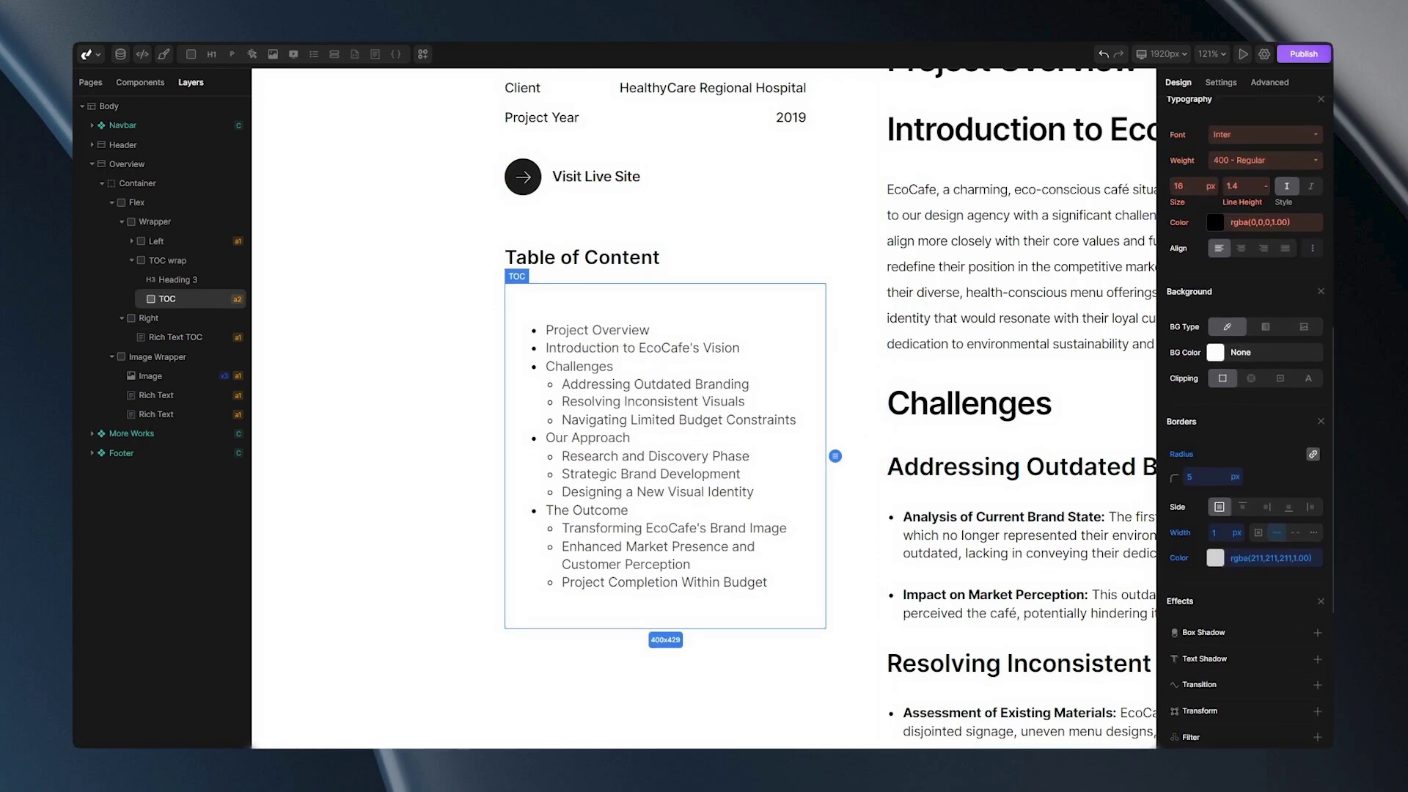
click(1323, 117)
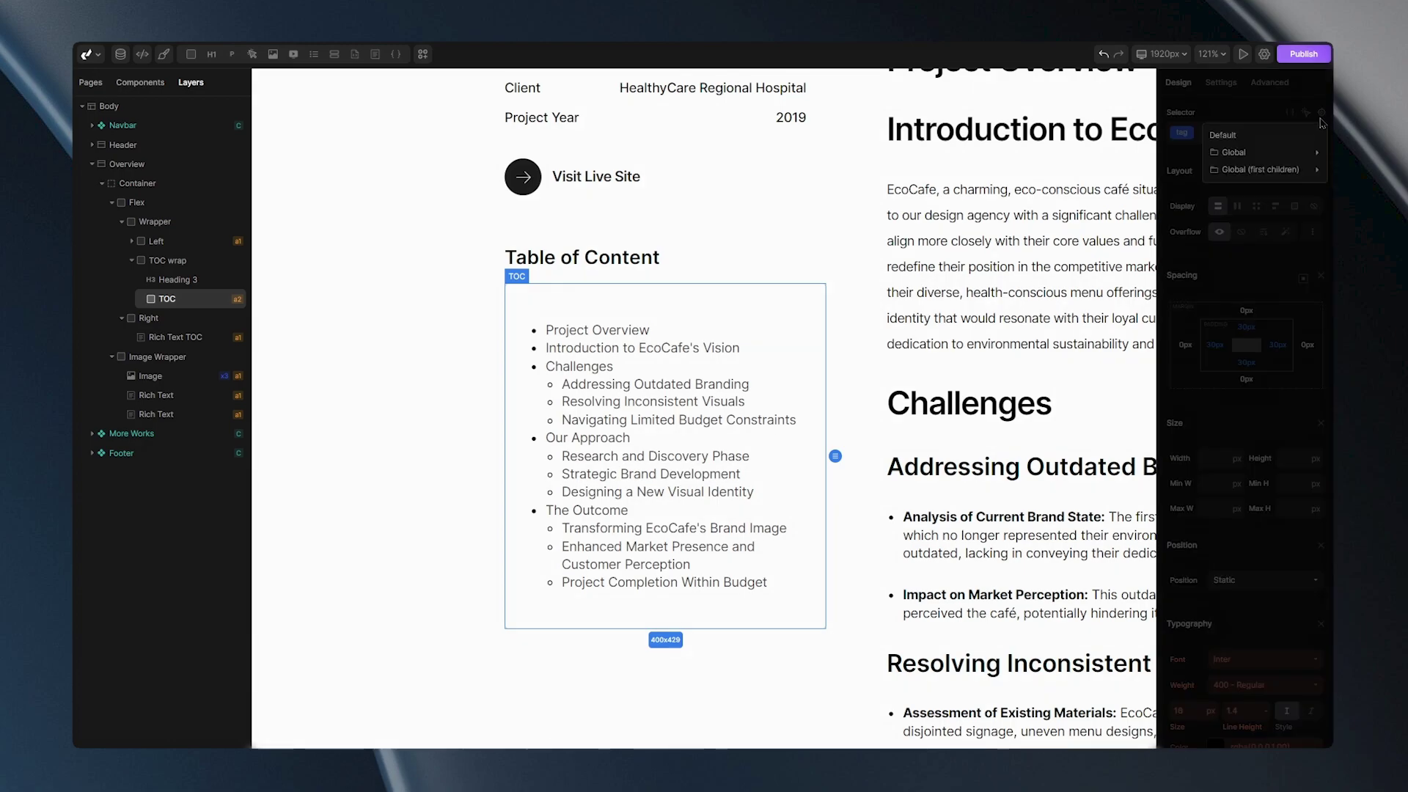
click(1276, 156)
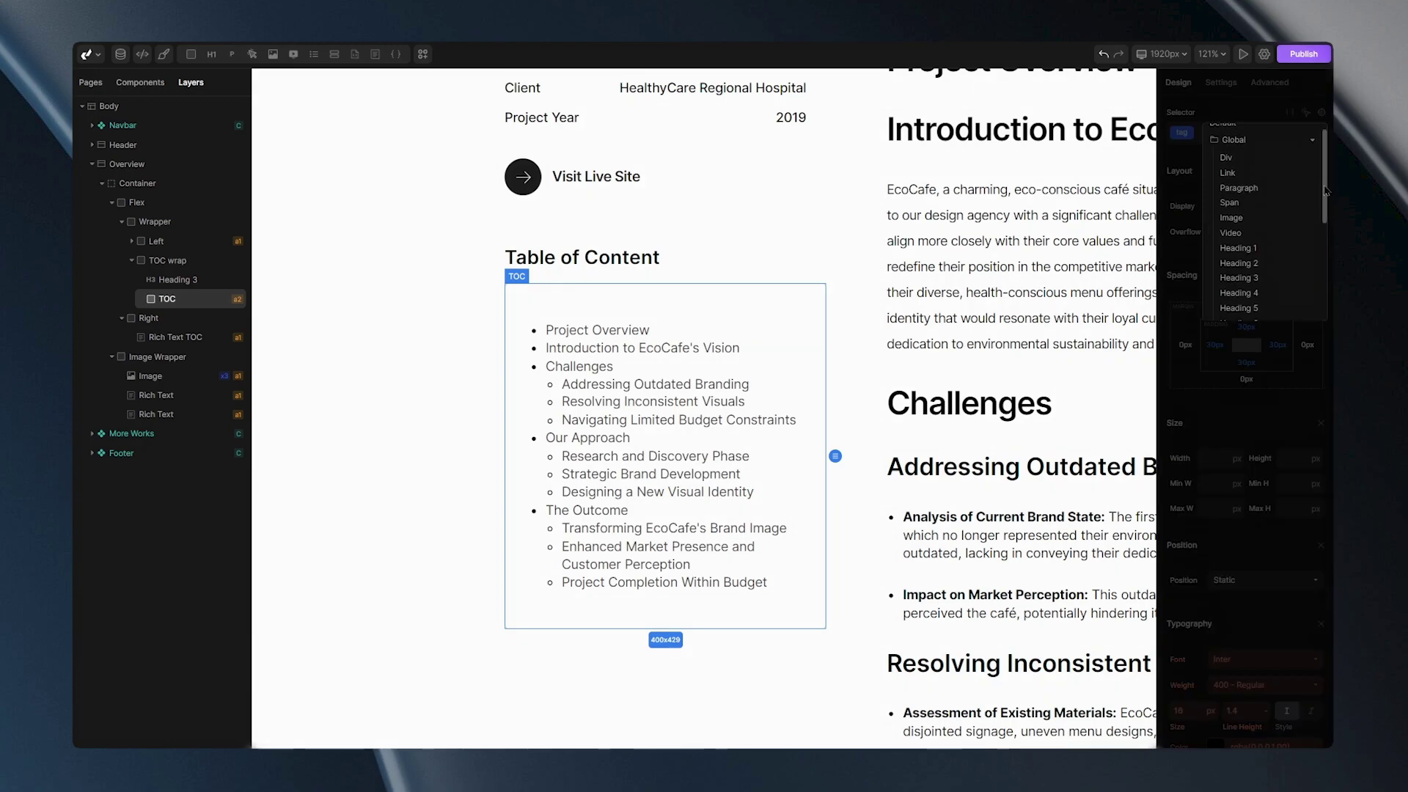
scroll(1328, 251, down, 3)
click(1236, 240)
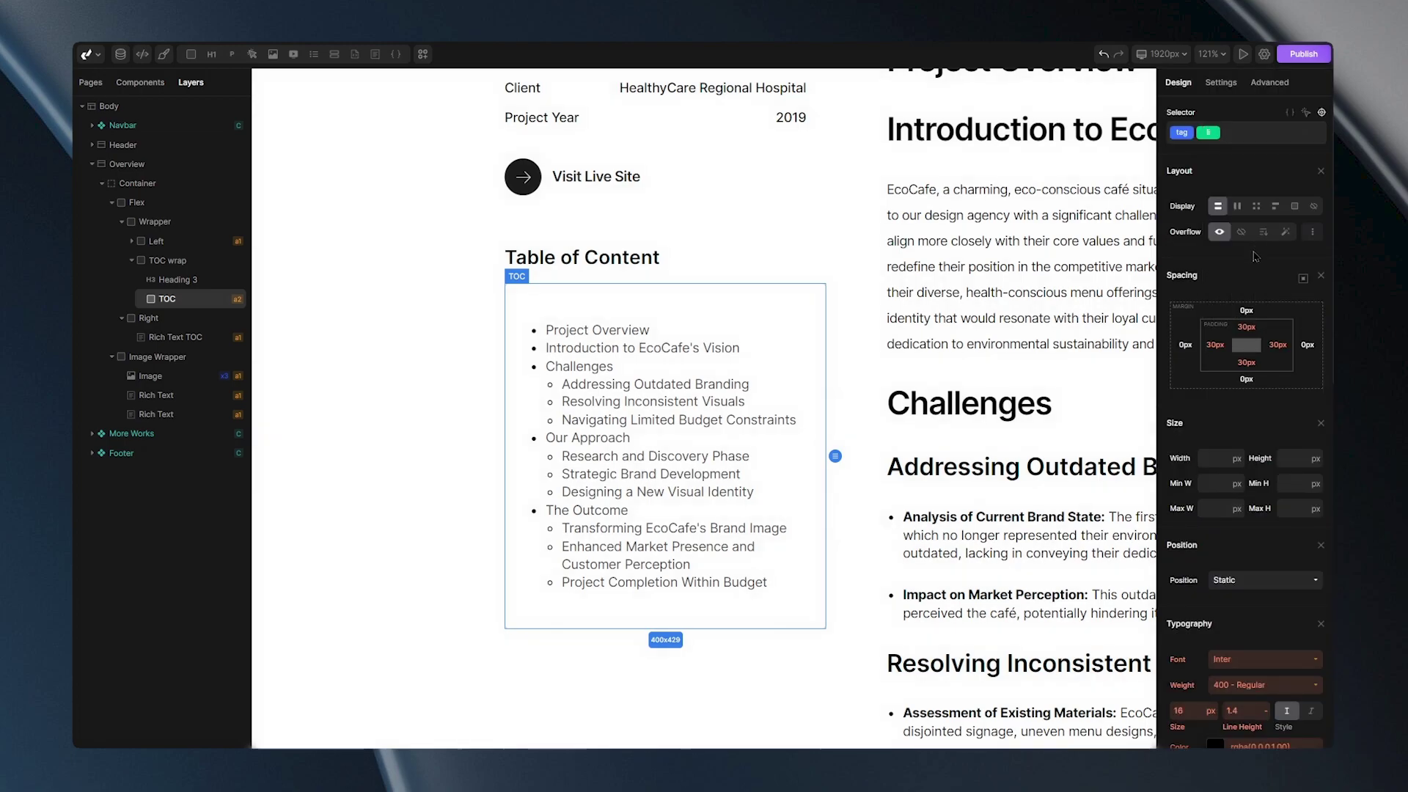
drag(1249, 314, 1255, 332)
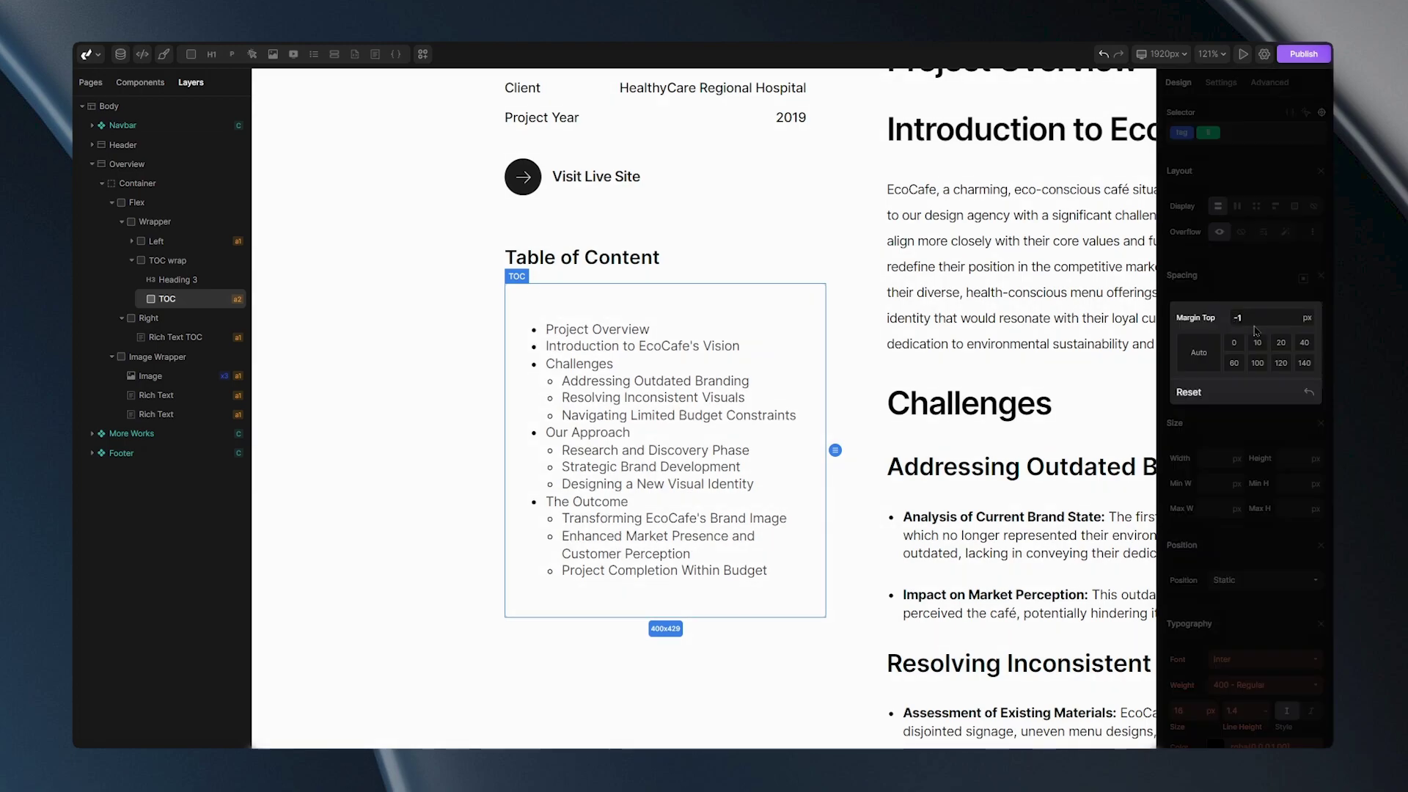
click(1256, 343)
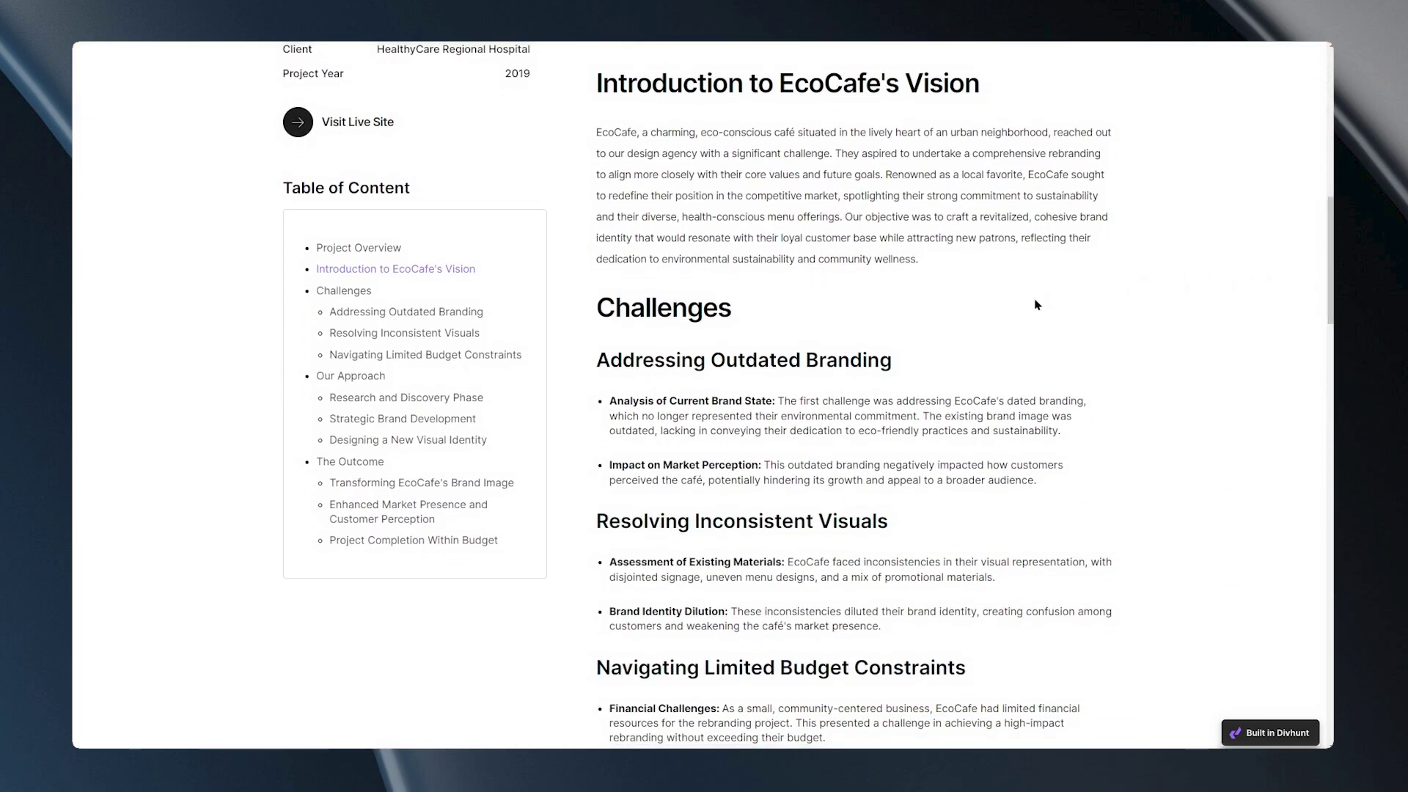
Scroll down the live page past Addressing Outdated Branding to see the TOC highlight the active section.
scroll(409, 315, down, 3)
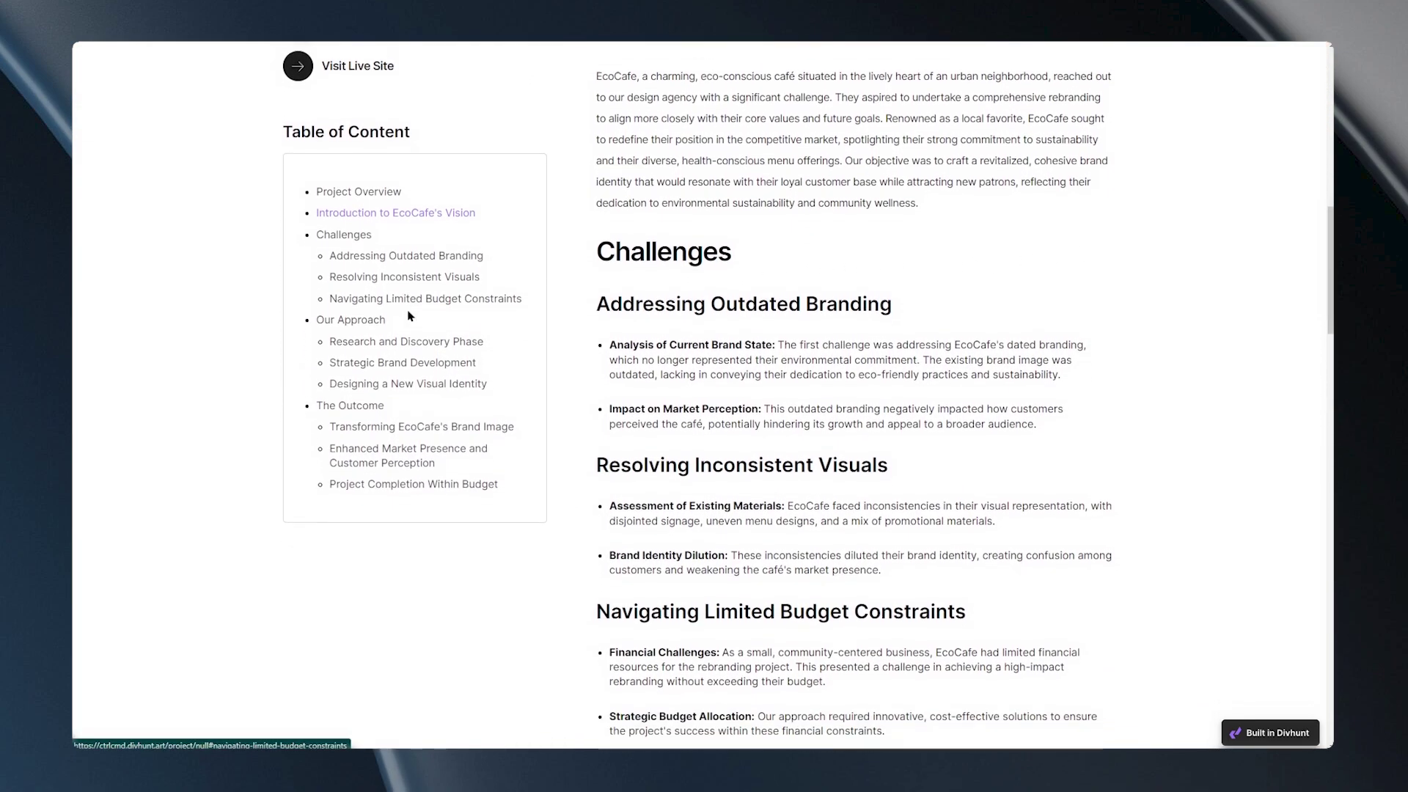
scroll(409, 315, down, 2)
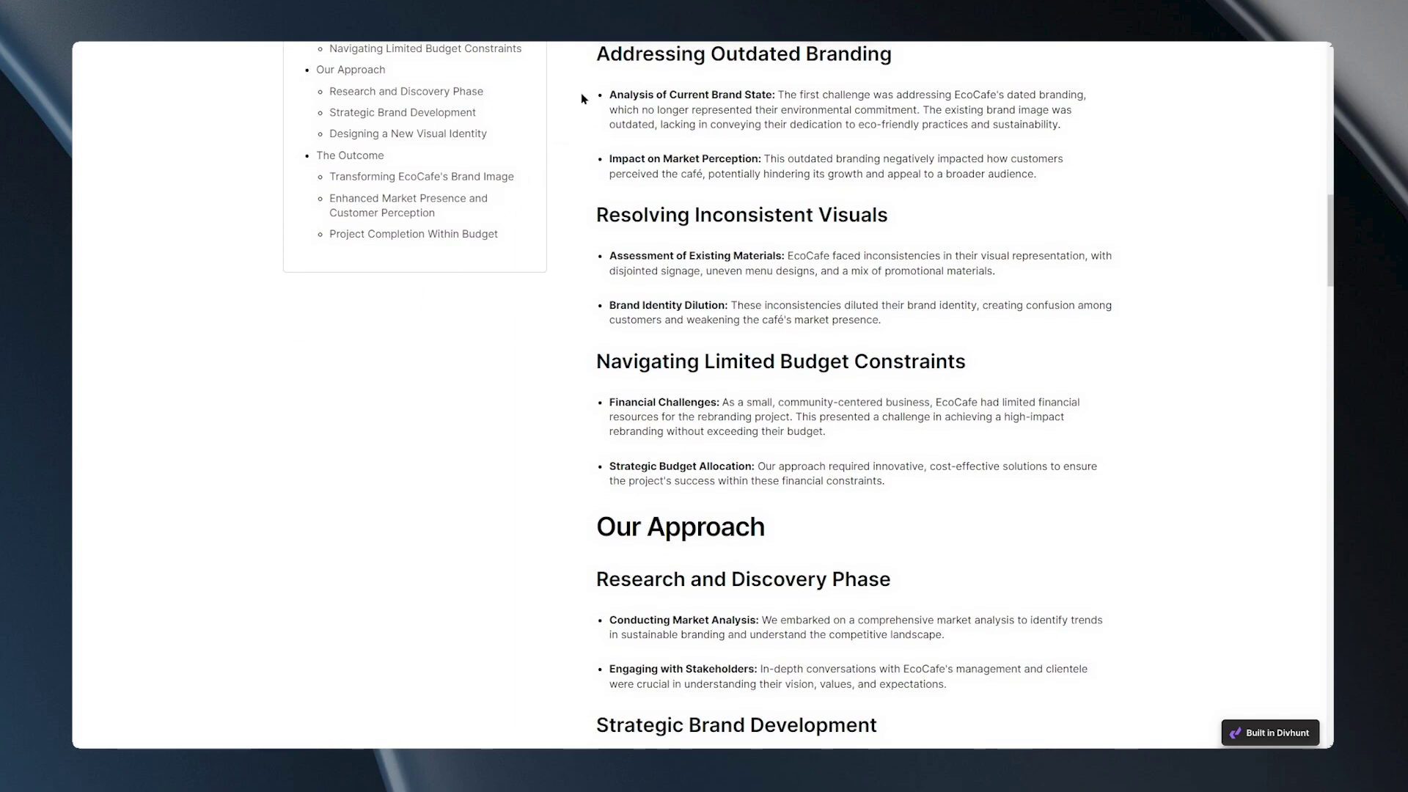
drag(594, 61, 903, 70)
click(902, 70)
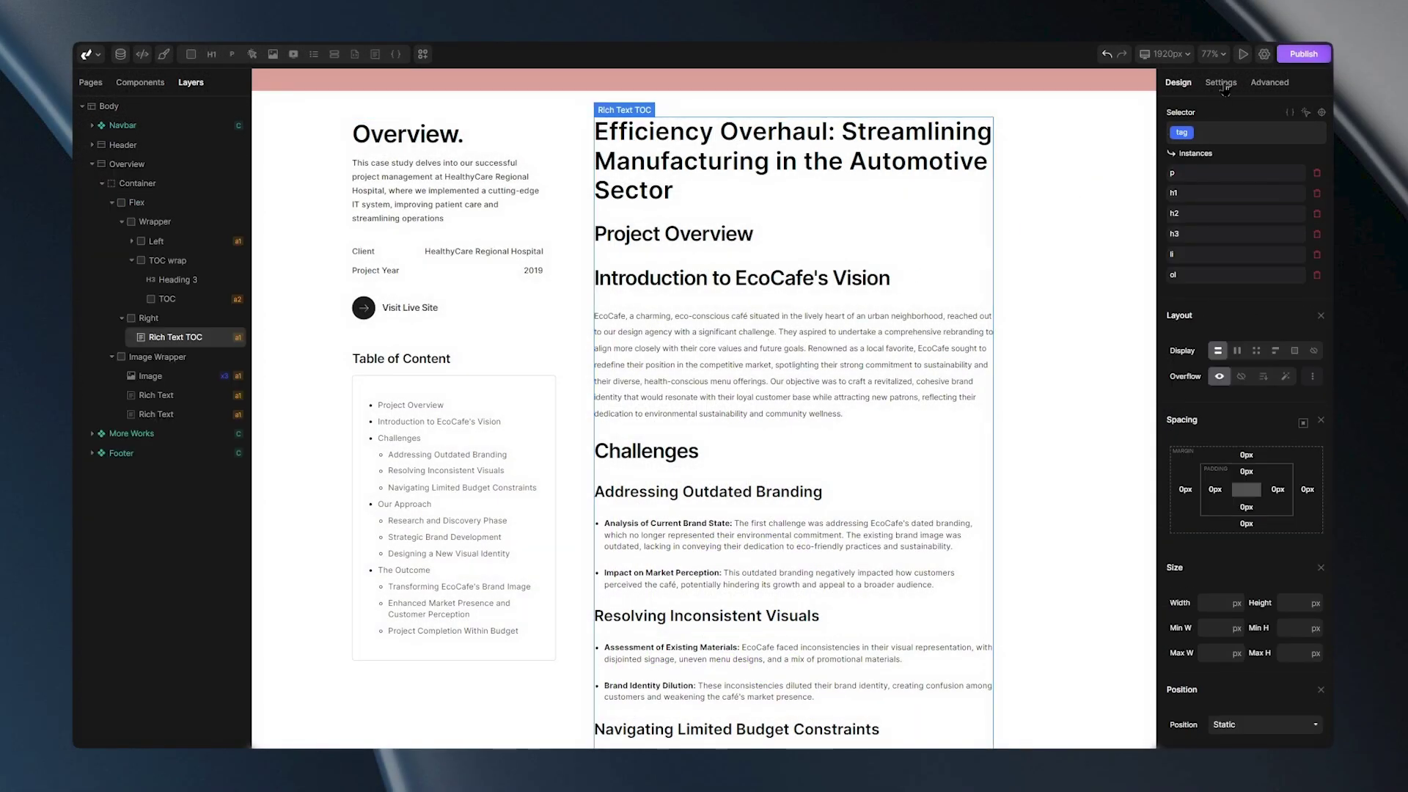
In the Rich-Text Editor, check the heading levels of the main title and Project Overview.
click(1221, 82)
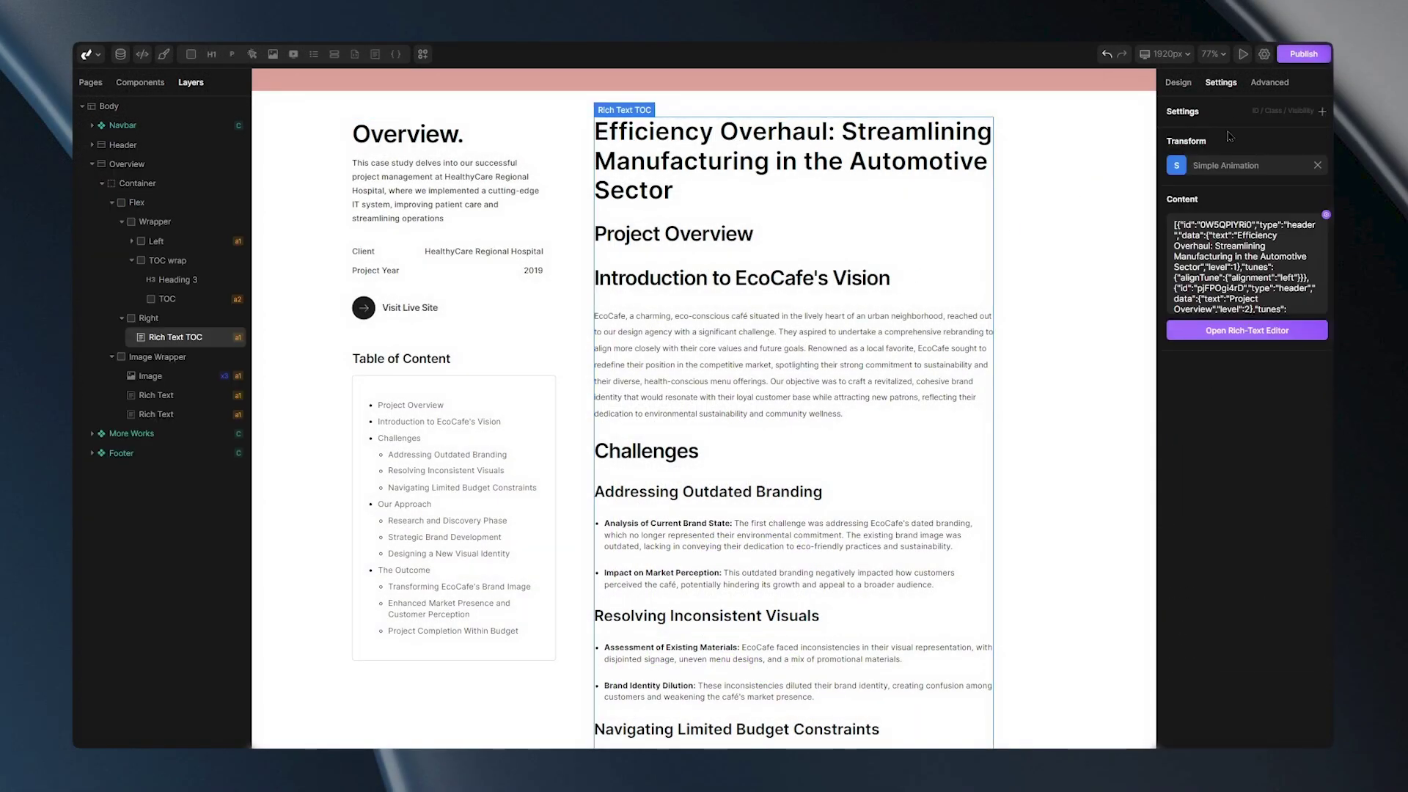
click(1246, 330)
click(665, 378)
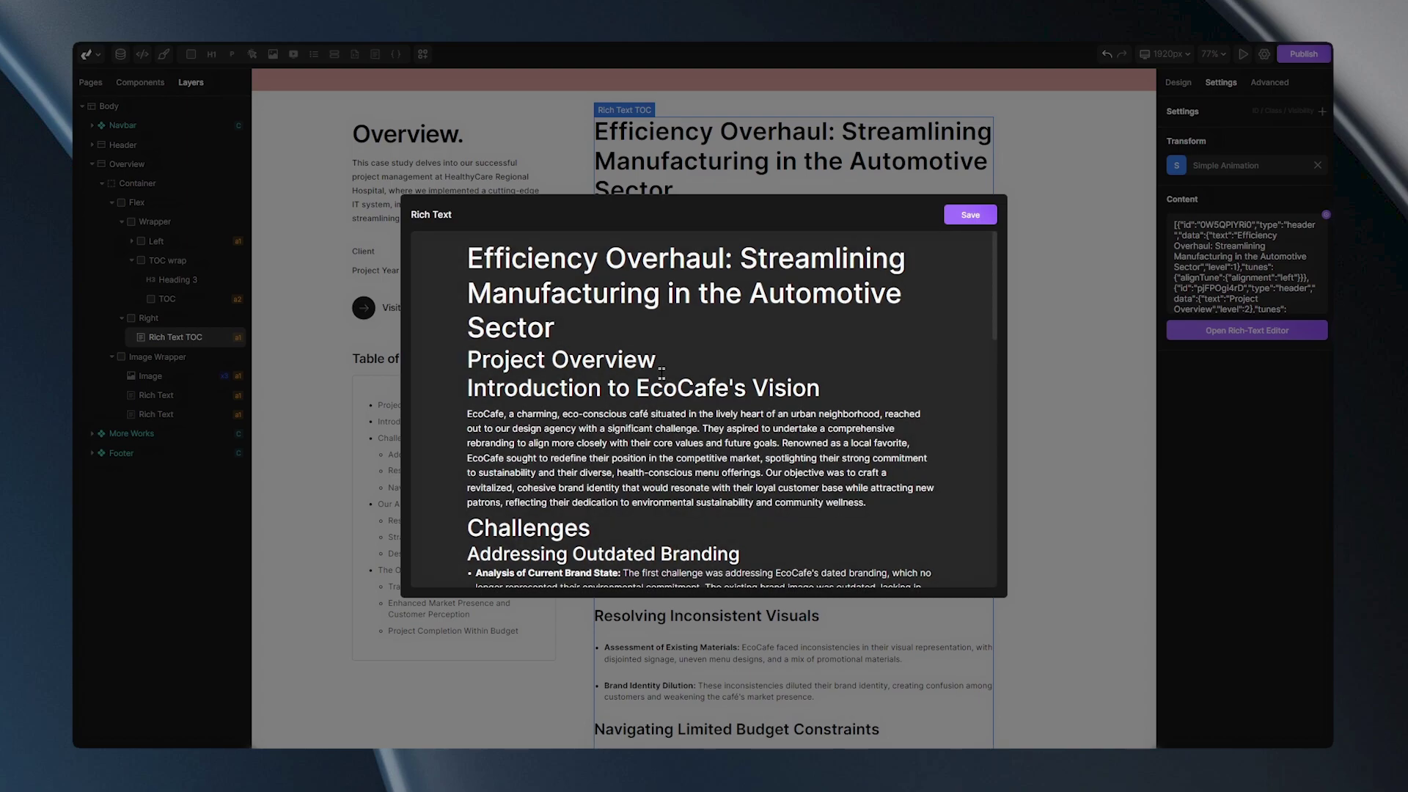
click(445, 249)
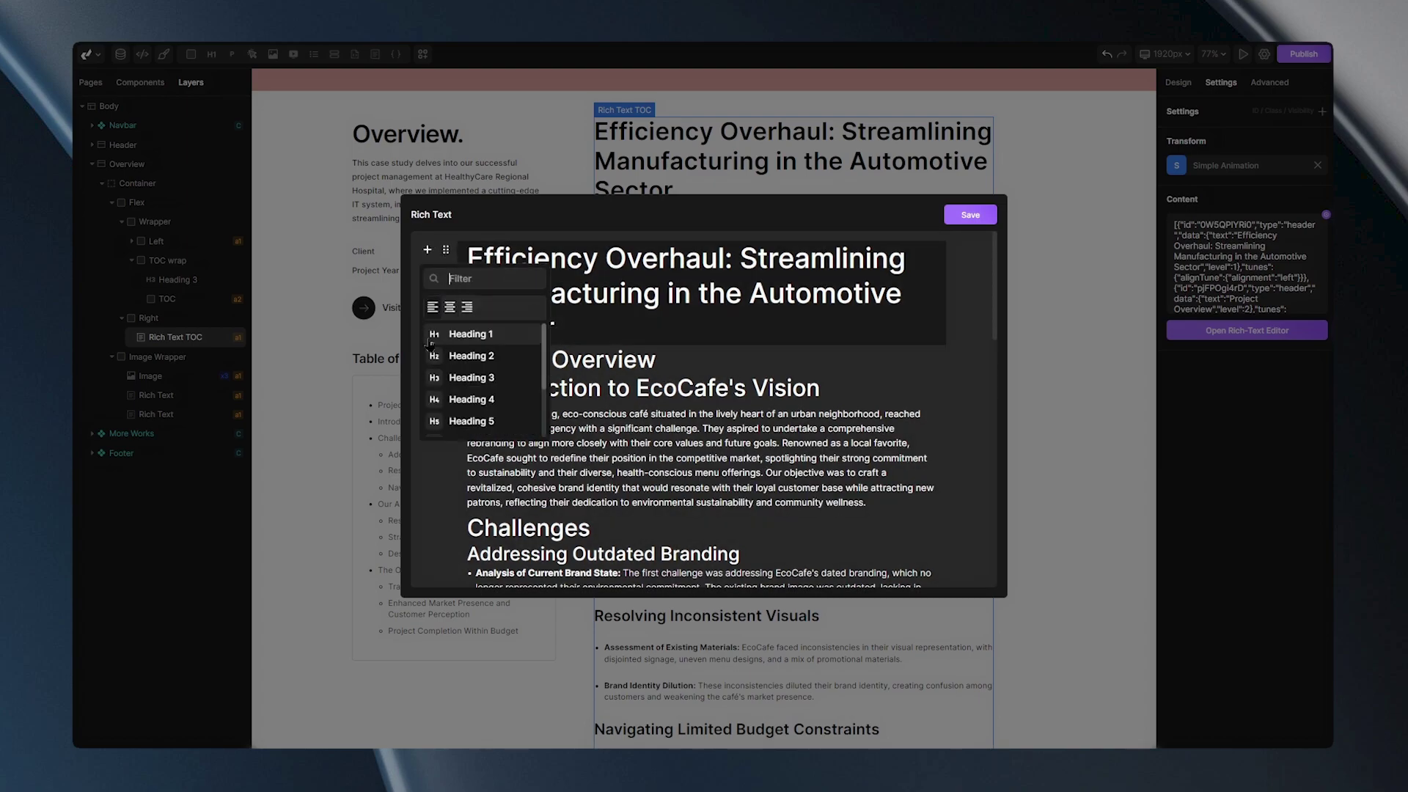
click(580, 340)
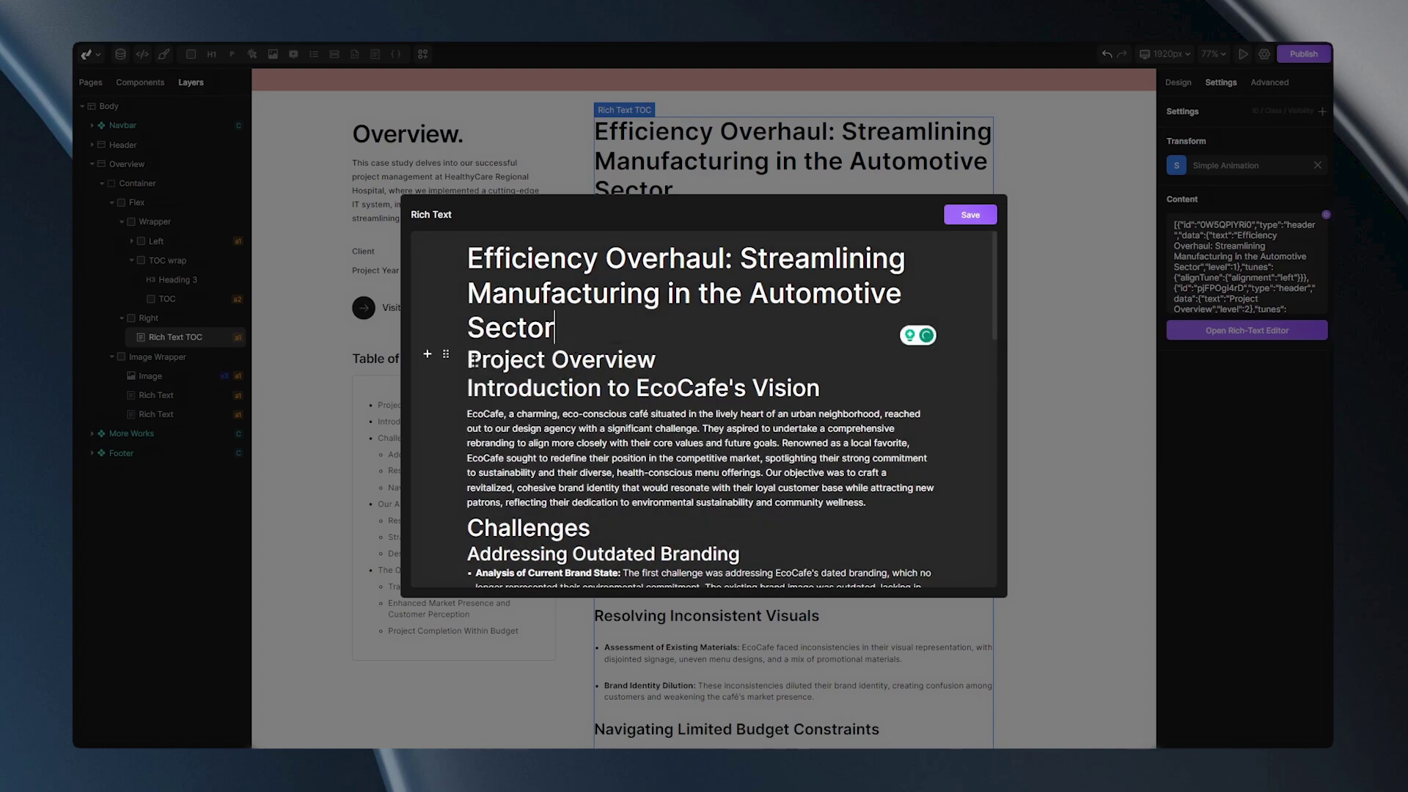
click(445, 354)
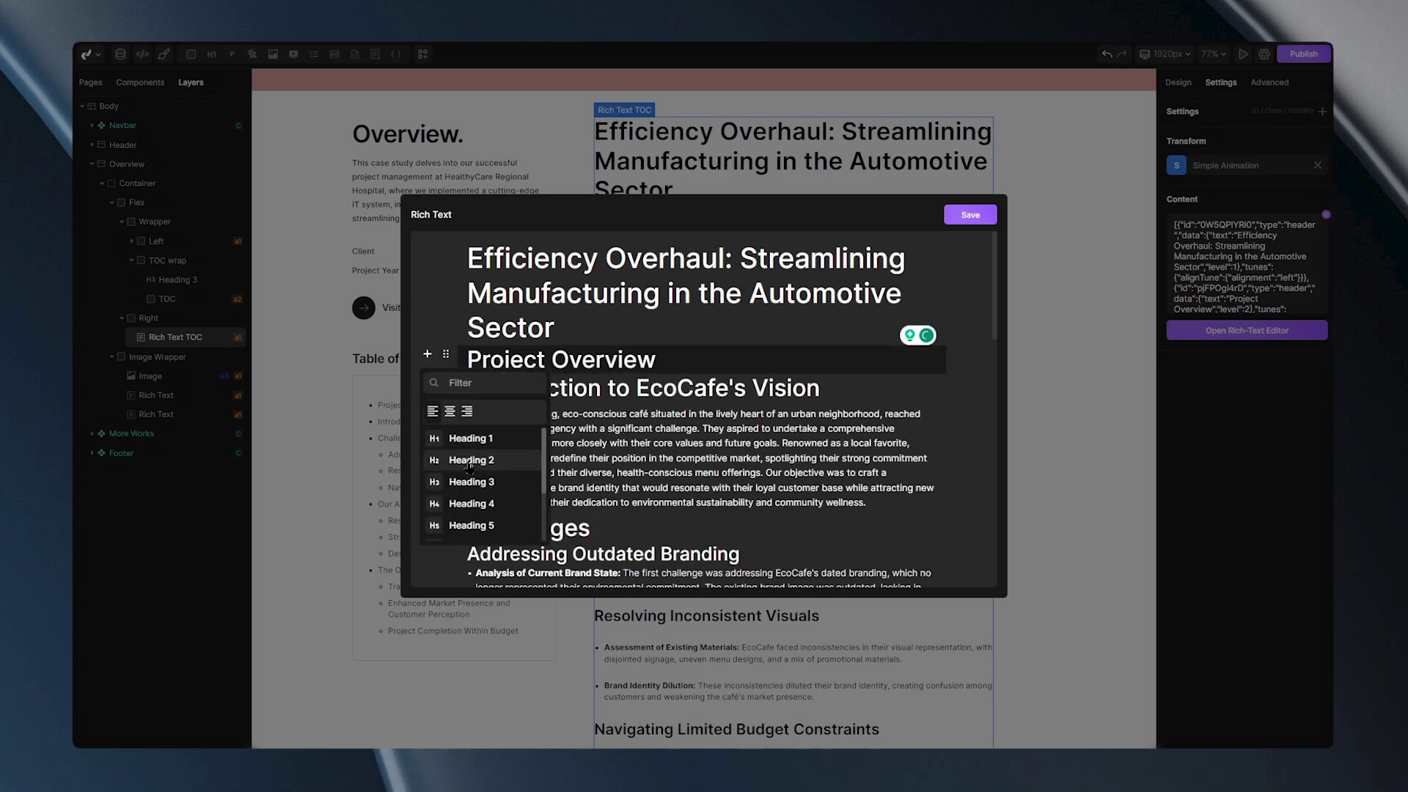
click(589, 415)
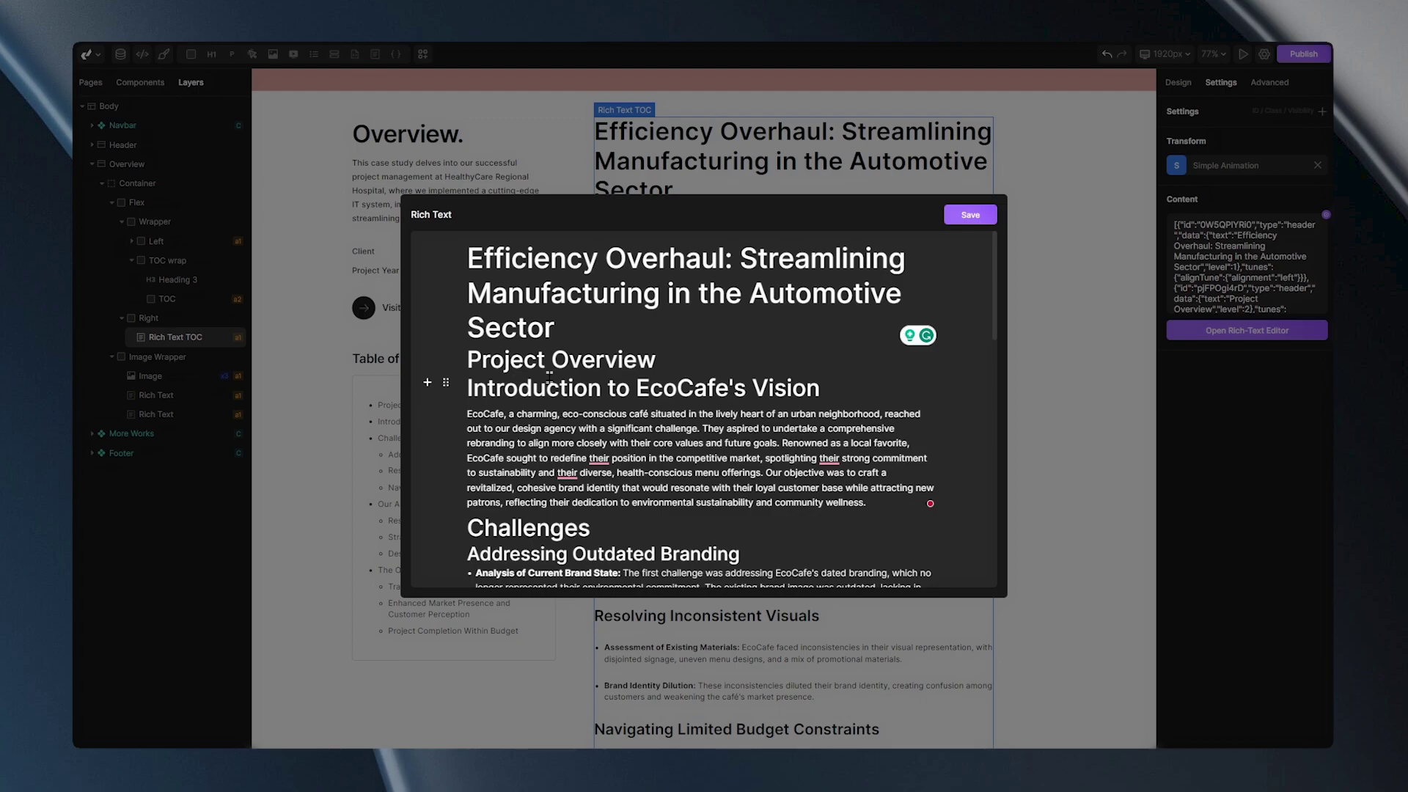
Check the levels of the Challenges, Addressing Outdated Branding and Resolving Inconsistent Visuals headings.
scroll(574, 389, down, 3)
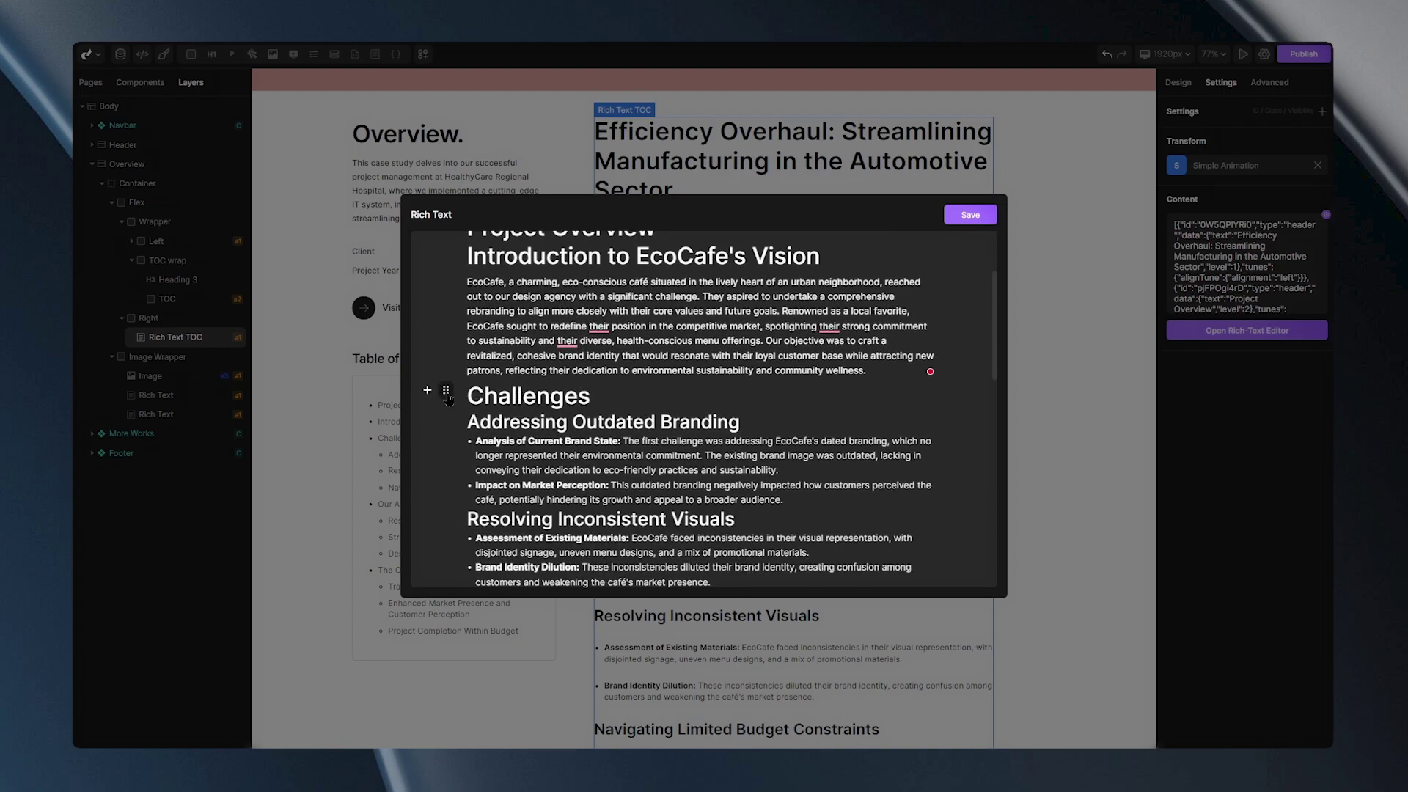
click(446, 390)
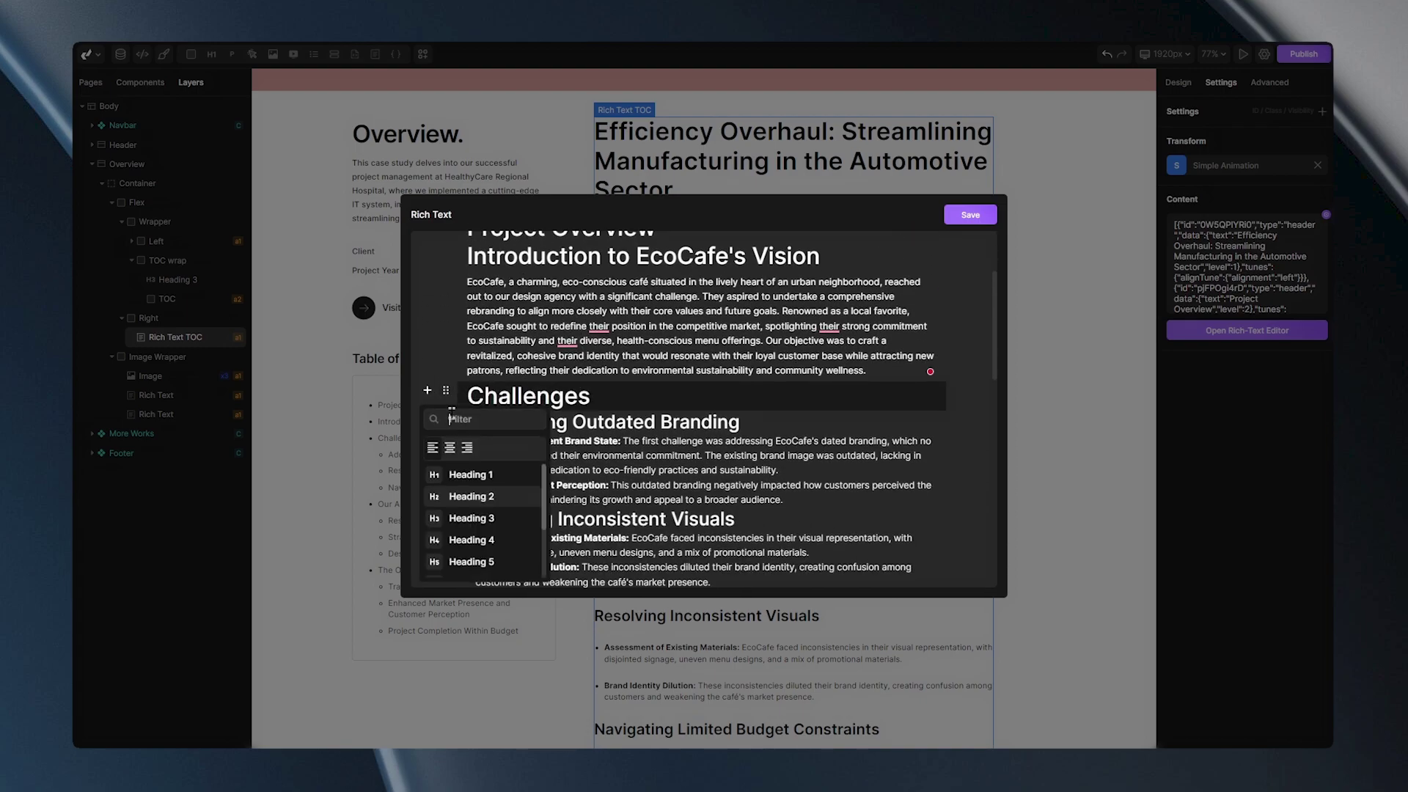
click(585, 422)
click(446, 419)
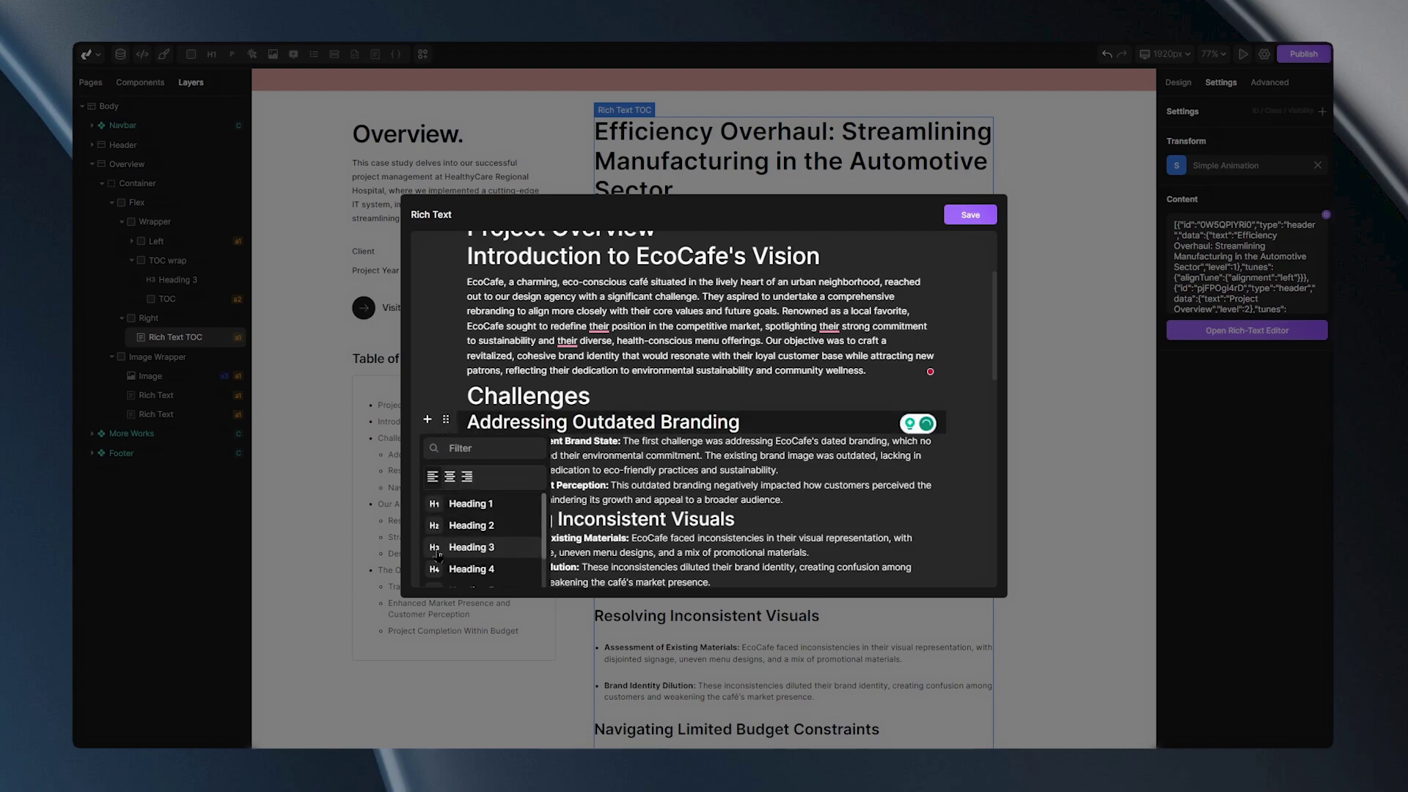
click(745, 520)
scroll(659, 476, down, 1)
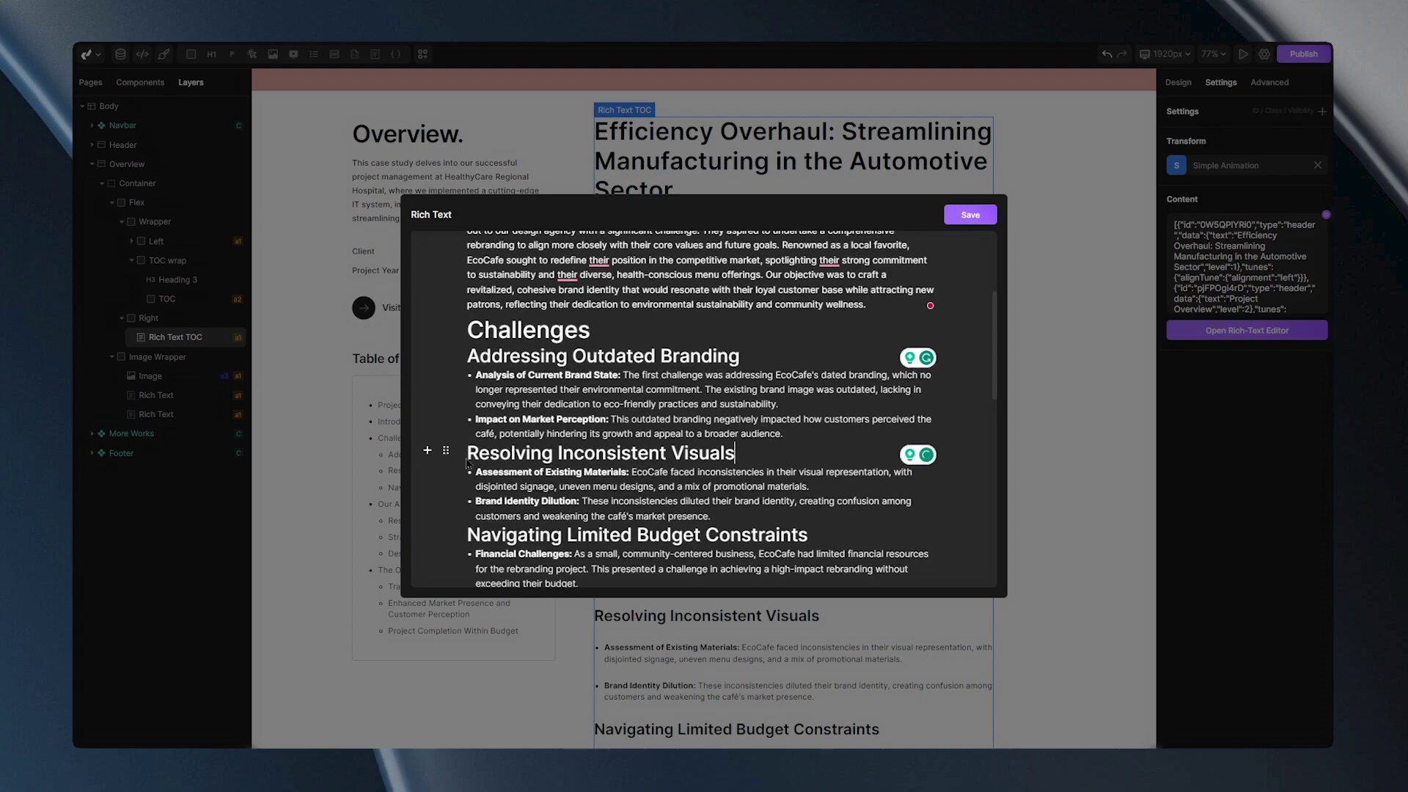
click(445, 449)
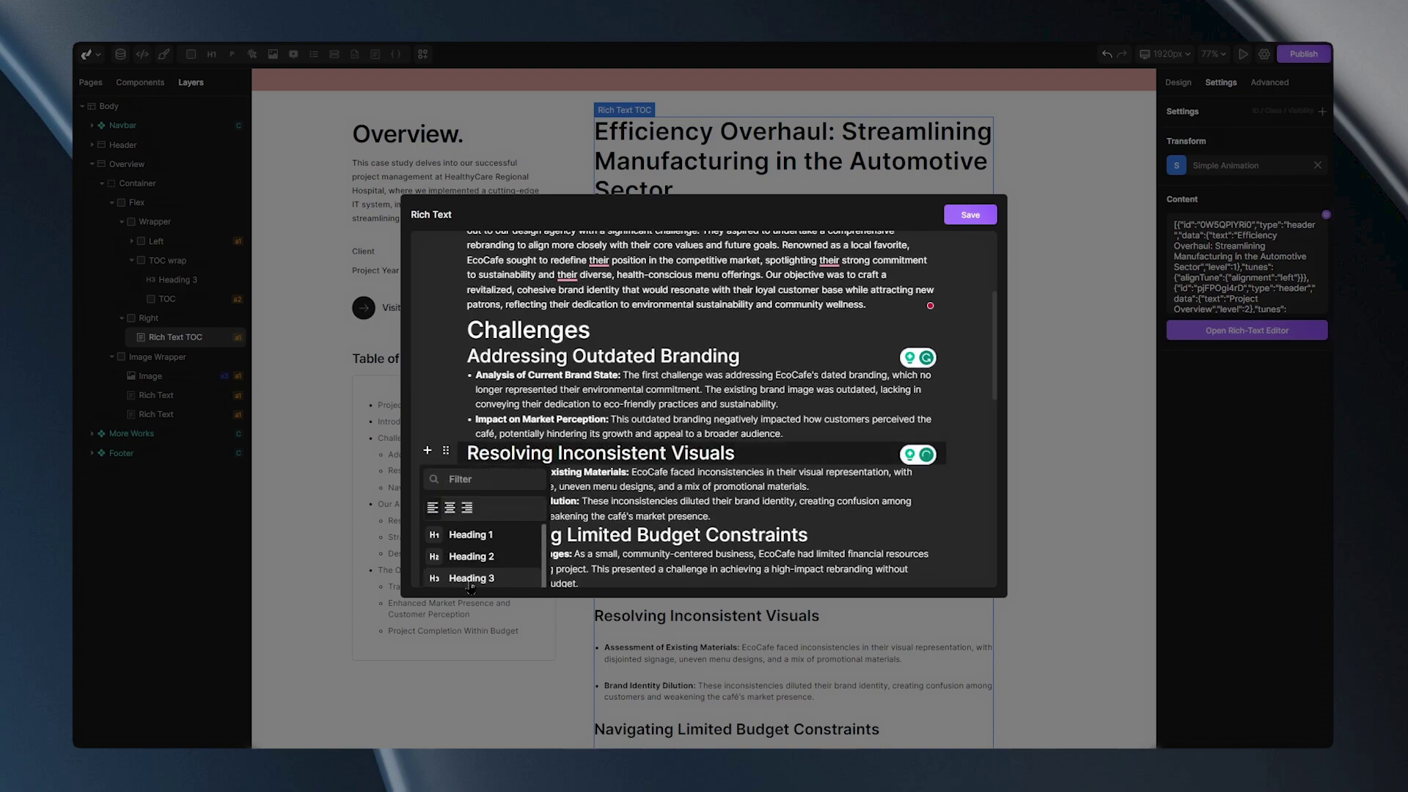
Insert a level-4 heading 'Heading 4' after the market presence sentence and save.
click(721, 516)
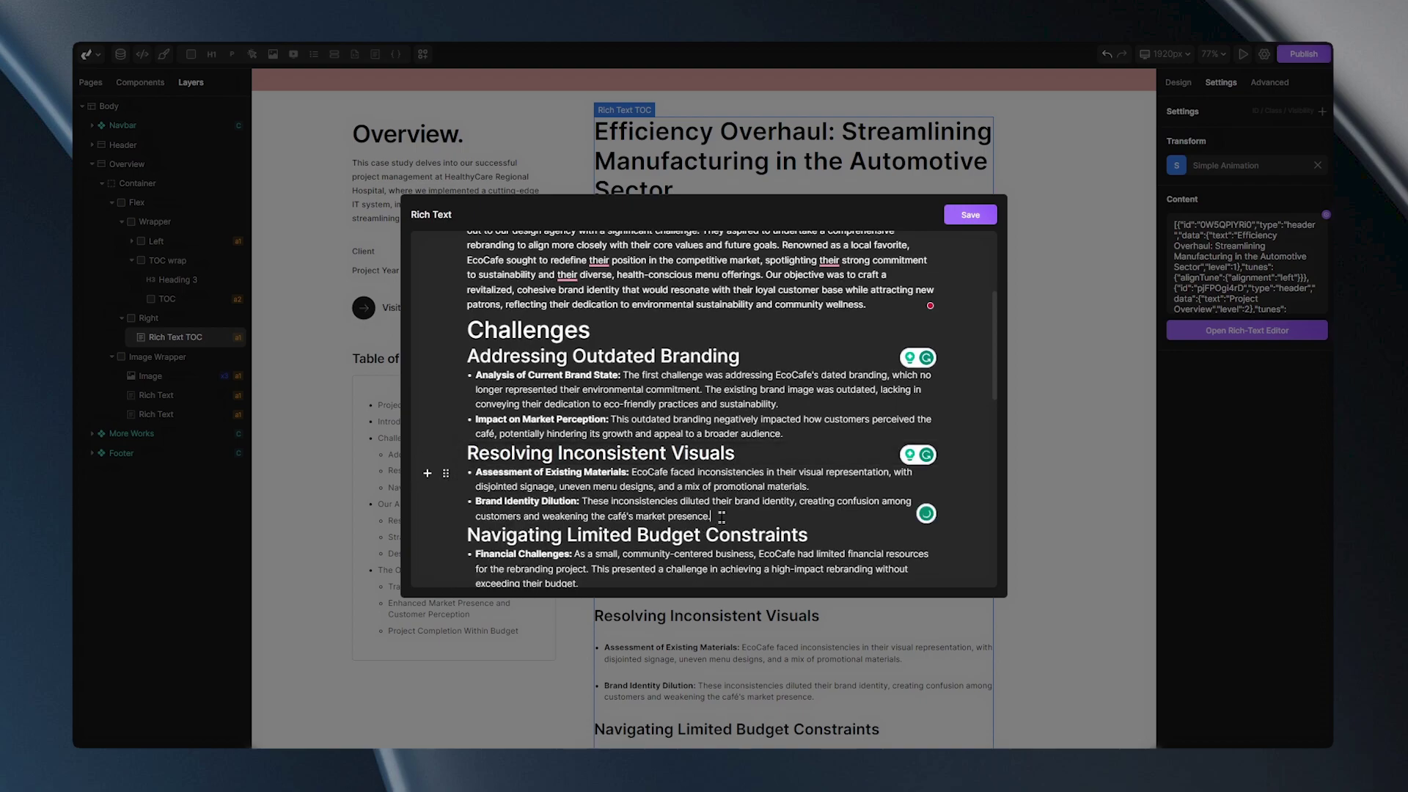
key(Return)
key(Tab)
scroll(443, 508, down, 2)
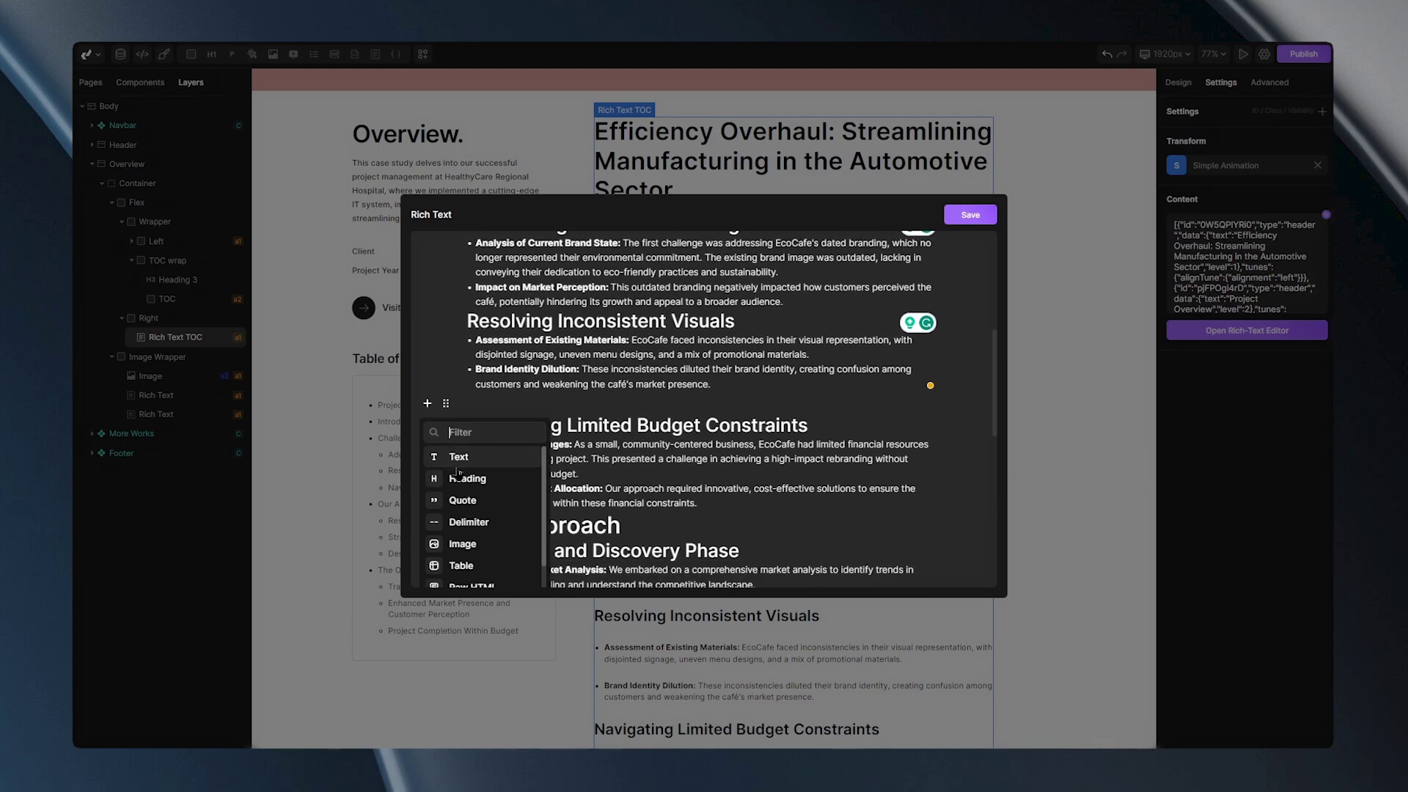
click(470, 477)
text(Heading 4)
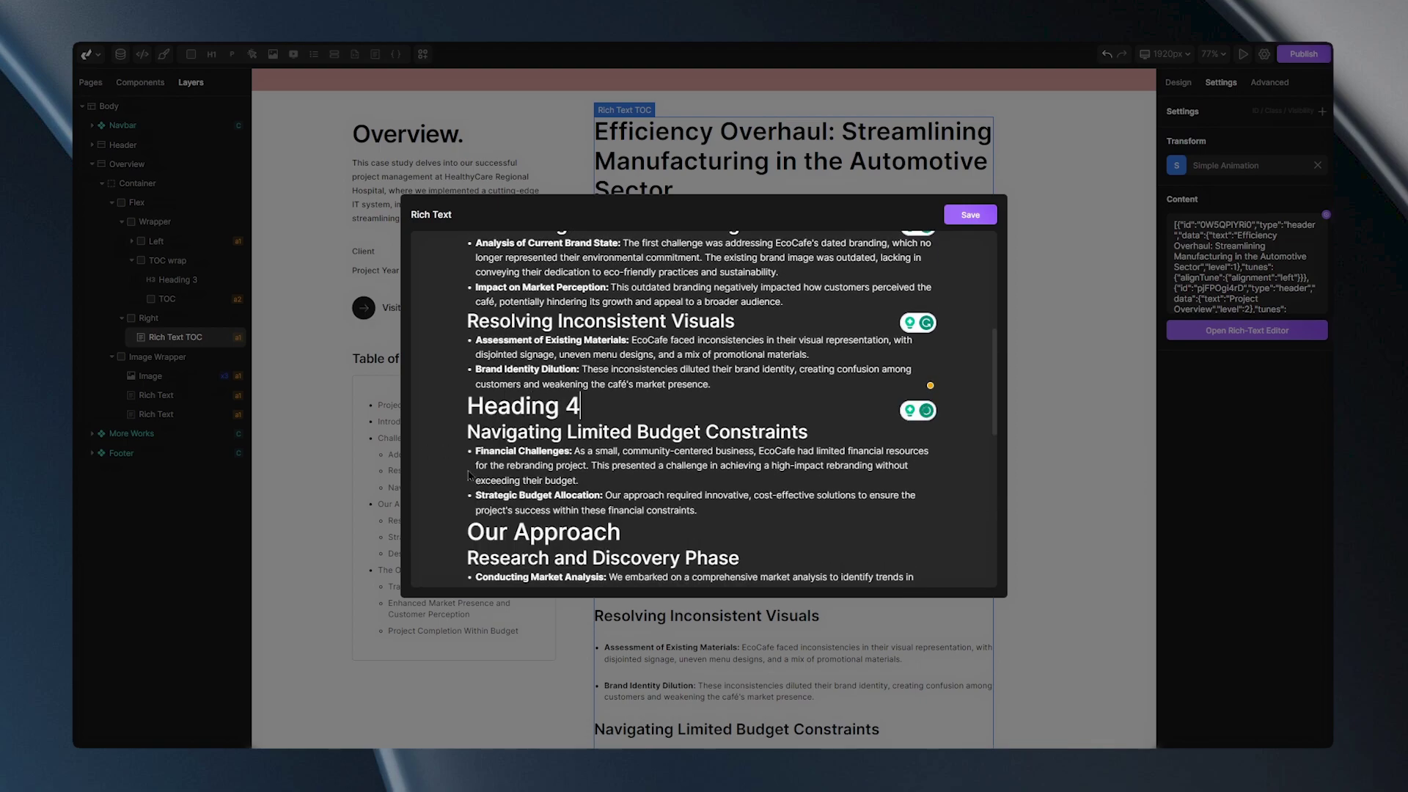
click(445, 399)
click(464, 551)
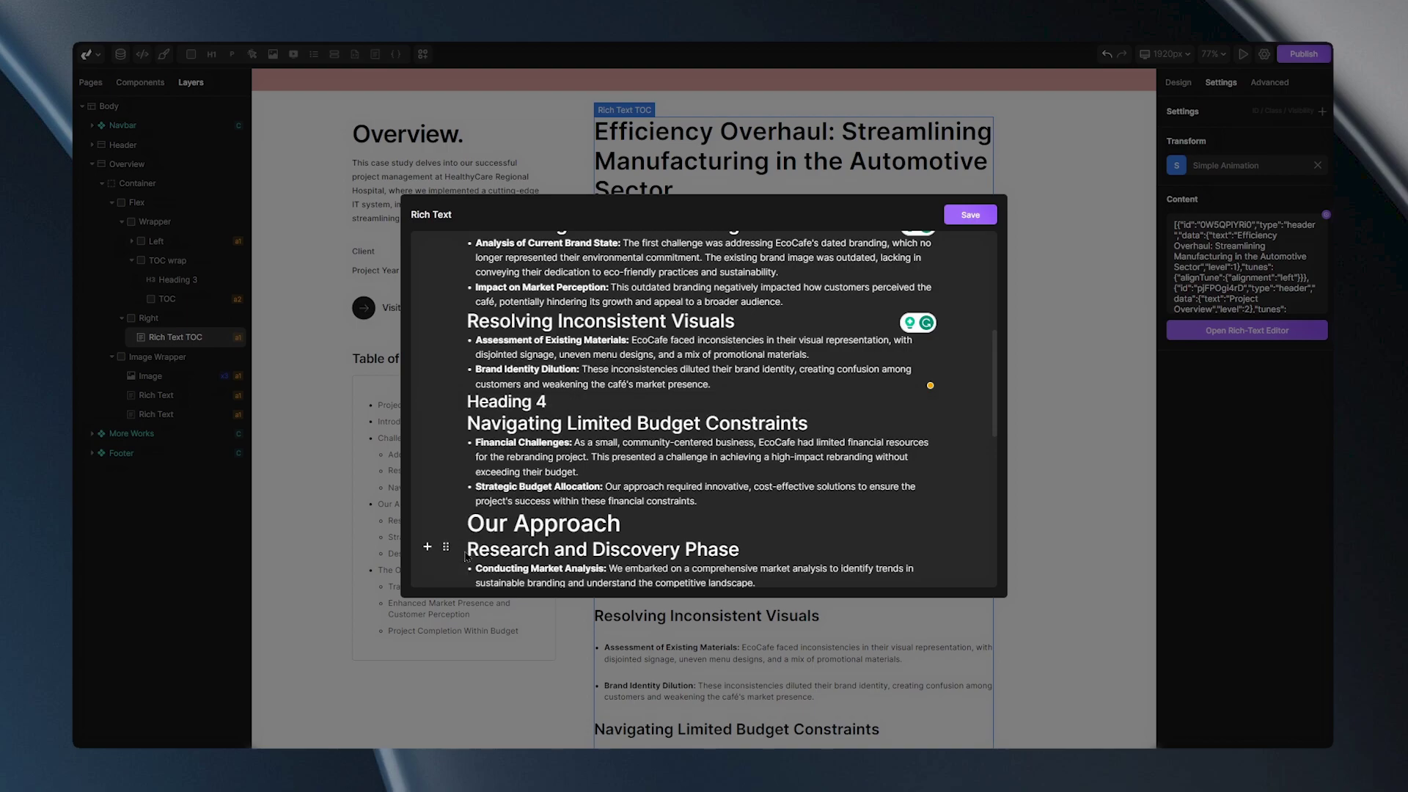
click(970, 215)
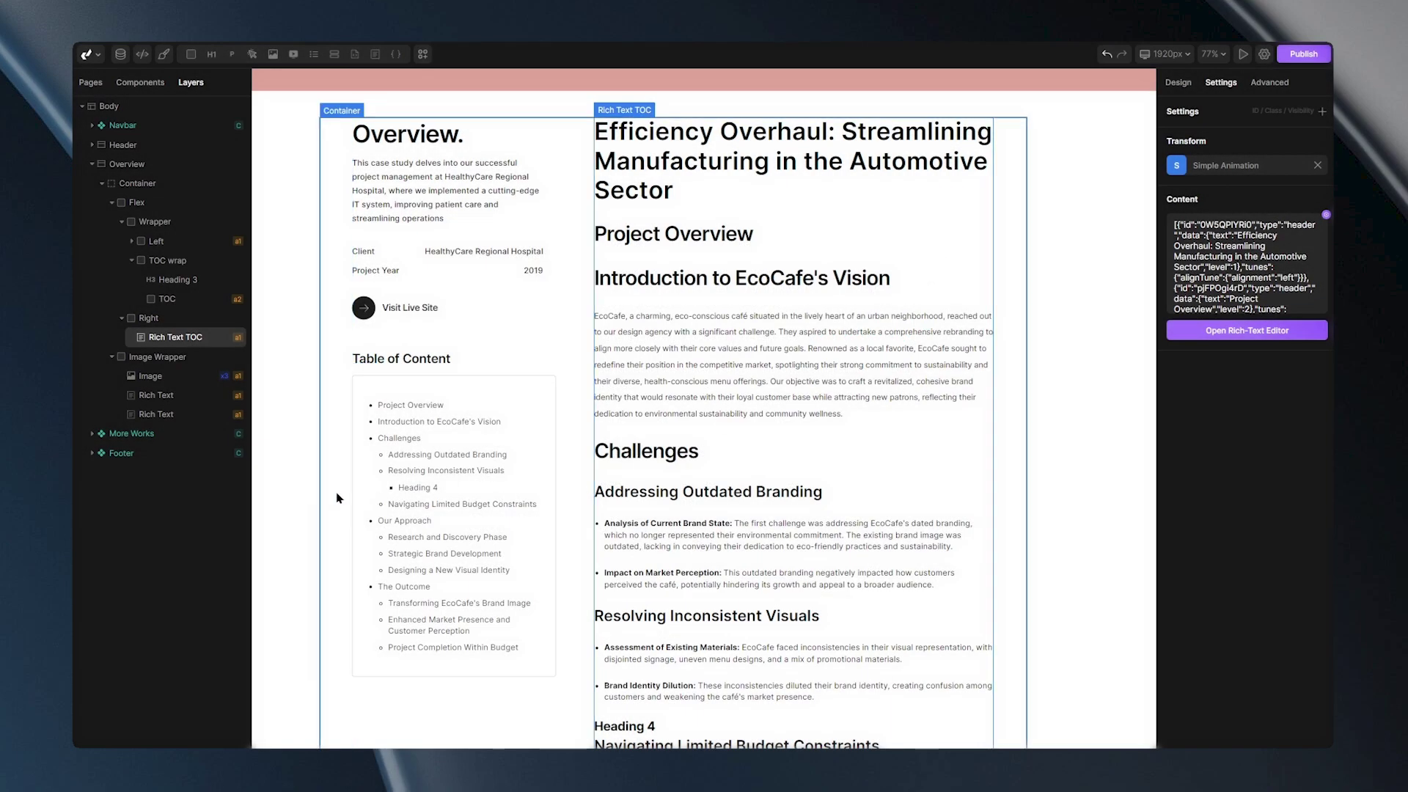
scroll(402, 447, up, 5)
scroll(564, 445, up, 5)
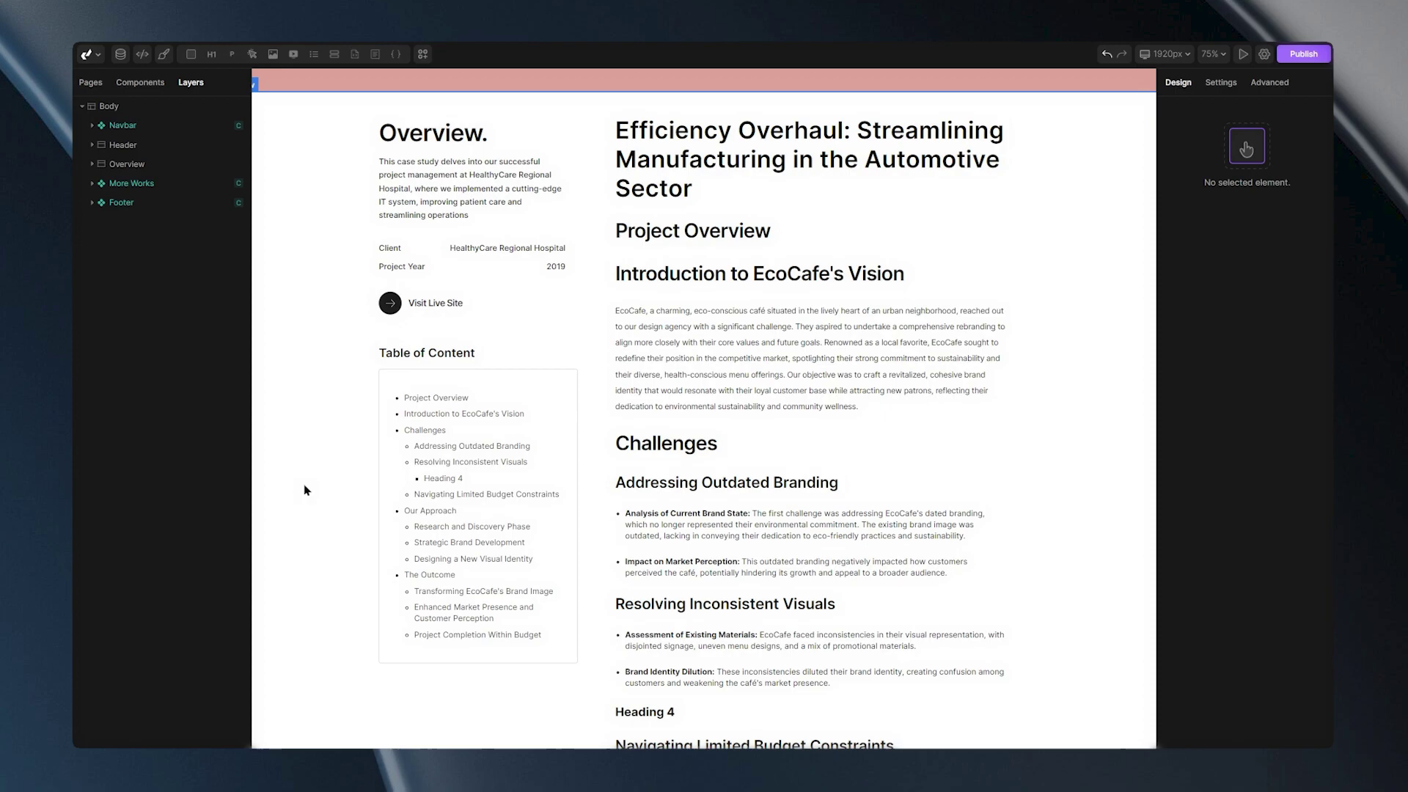
scroll(337, 431, up, 5)
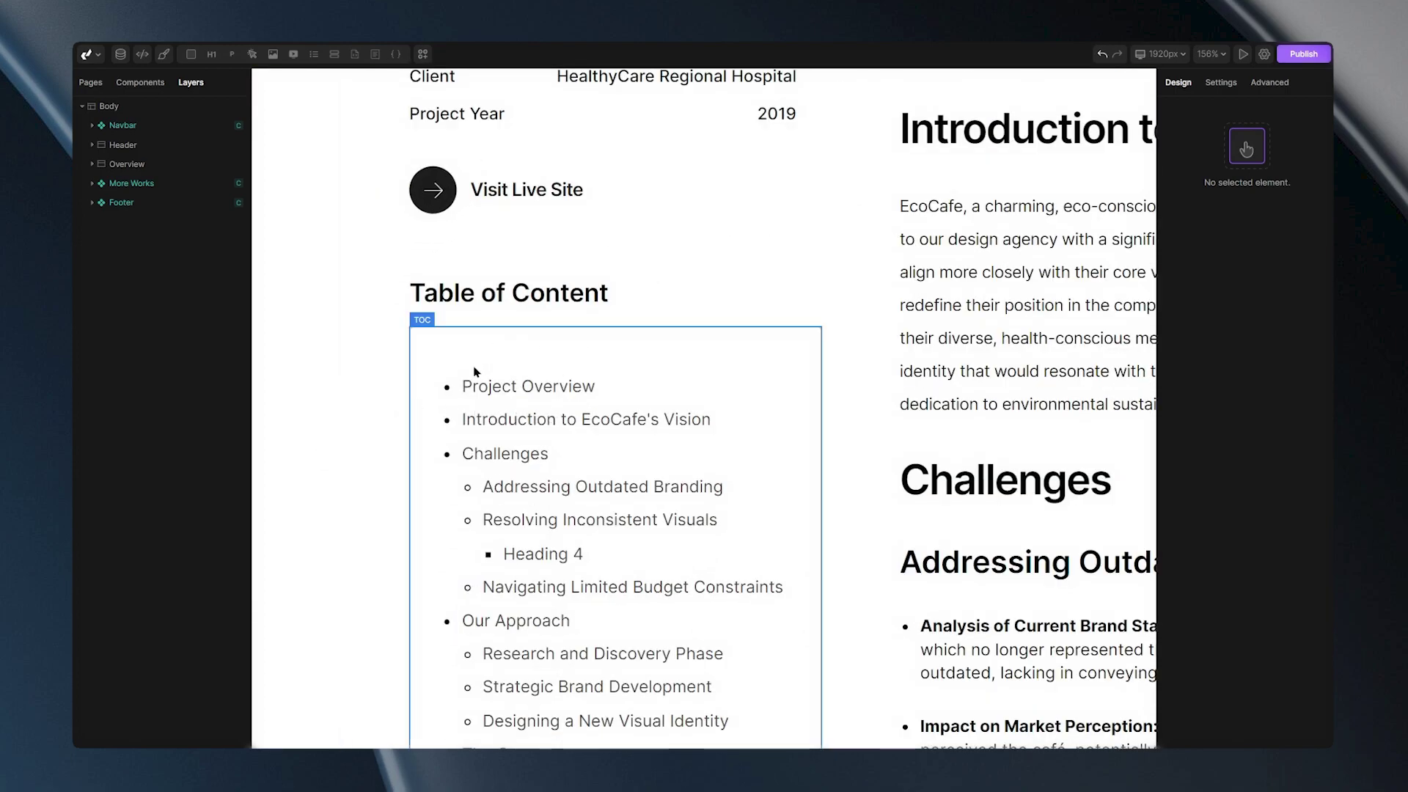
scroll(525, 366, down, 5)
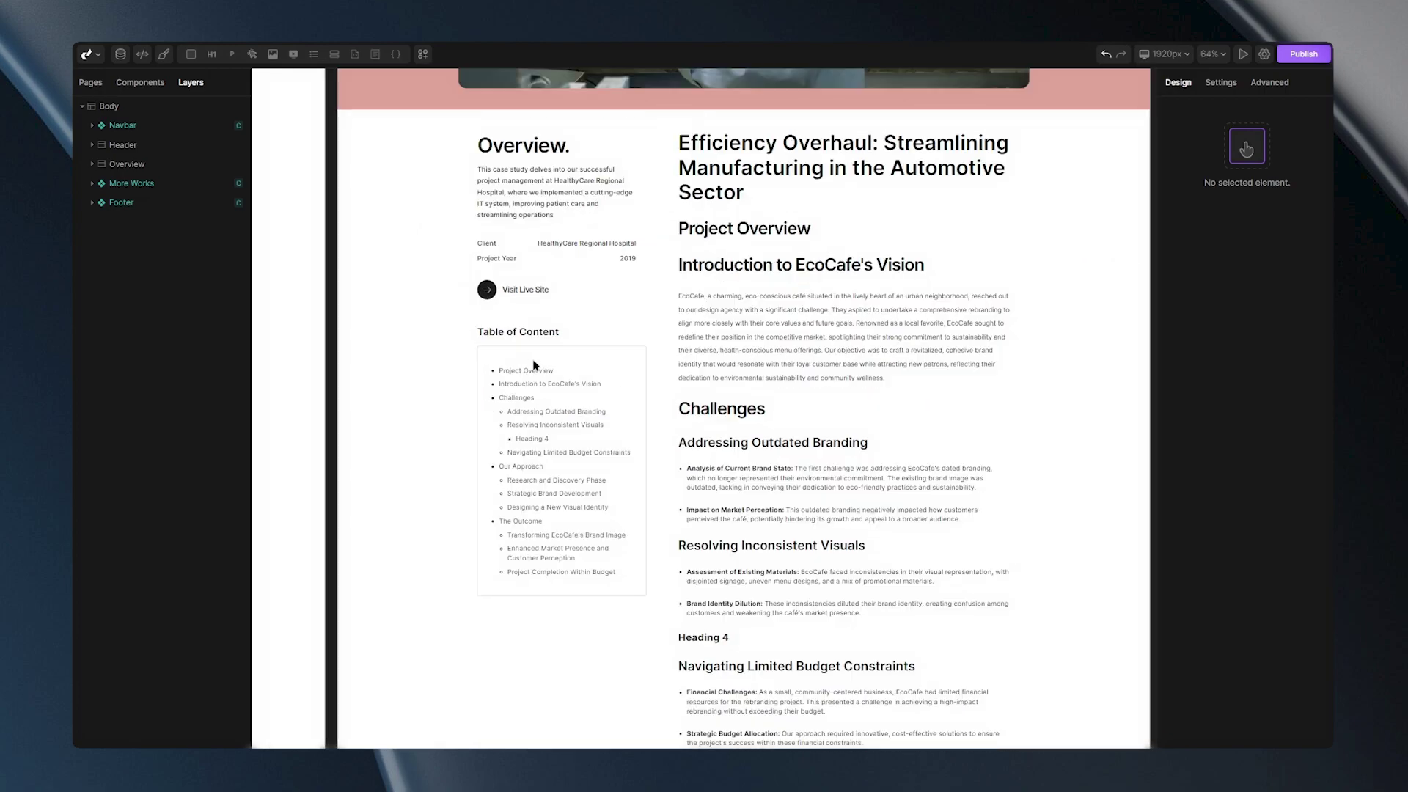
Insert a [toc-omit] tag before the Project Overview heading, save, and check the TOC.
double_click(820, 302)
click(789, 316)
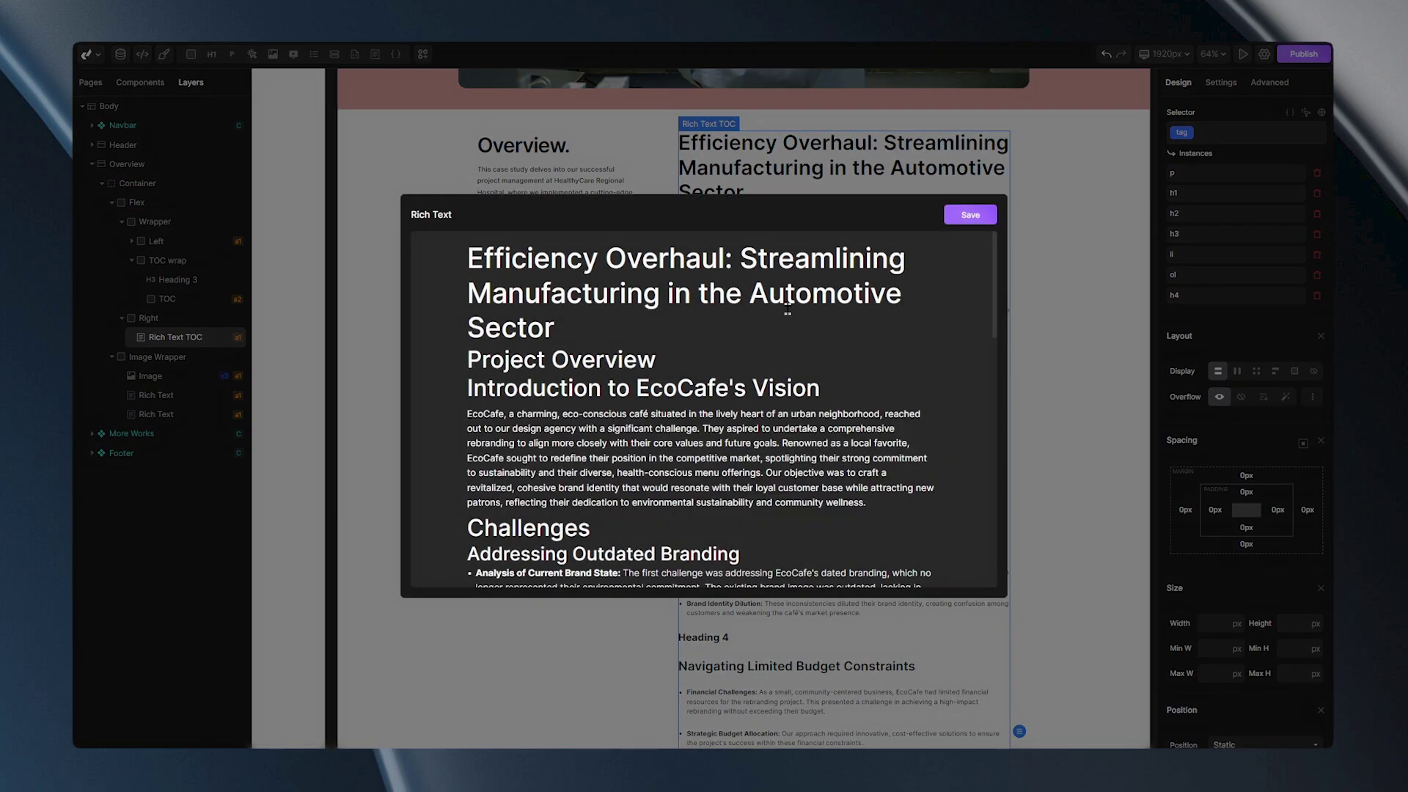
click(467, 358)
text([to])
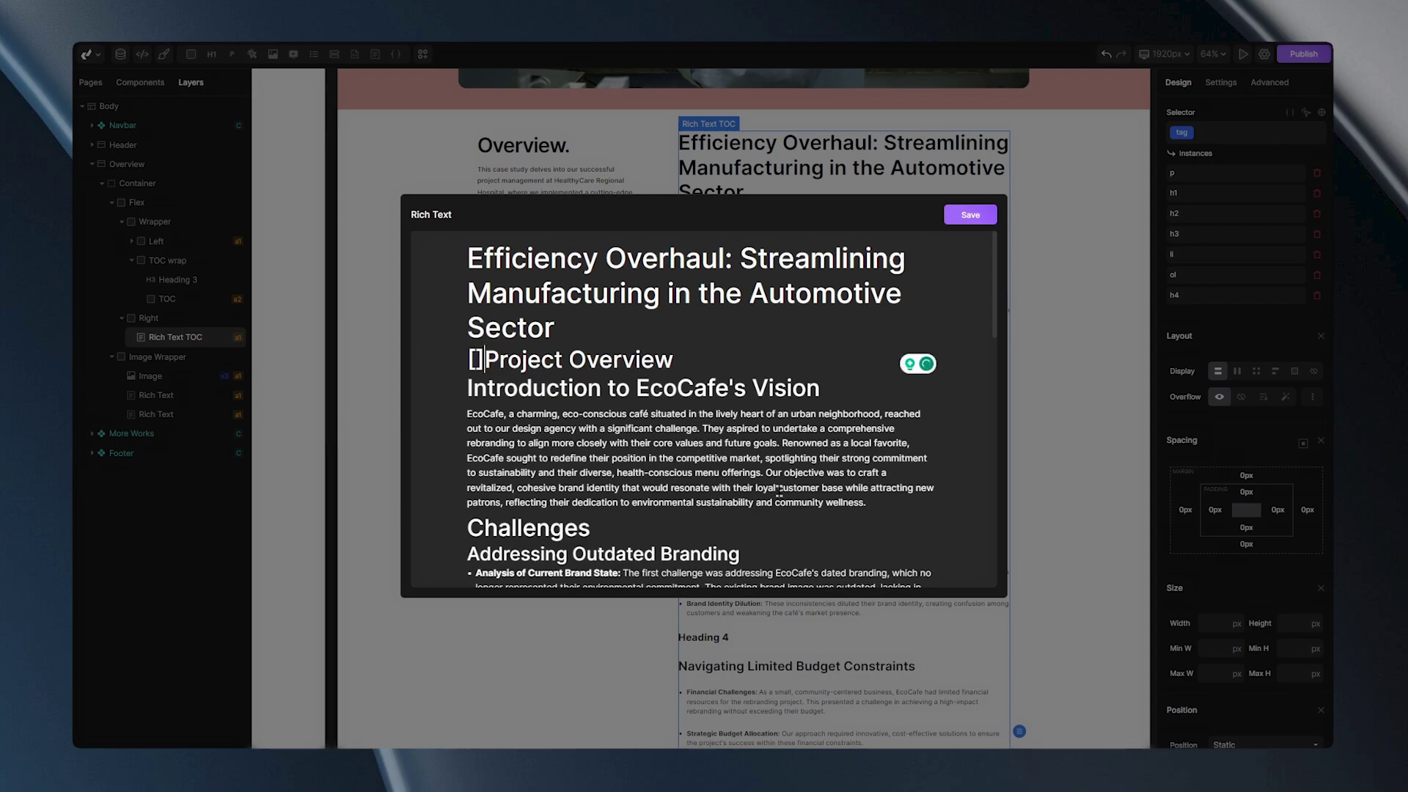
key(Left)
text(to)
text(c-omi)
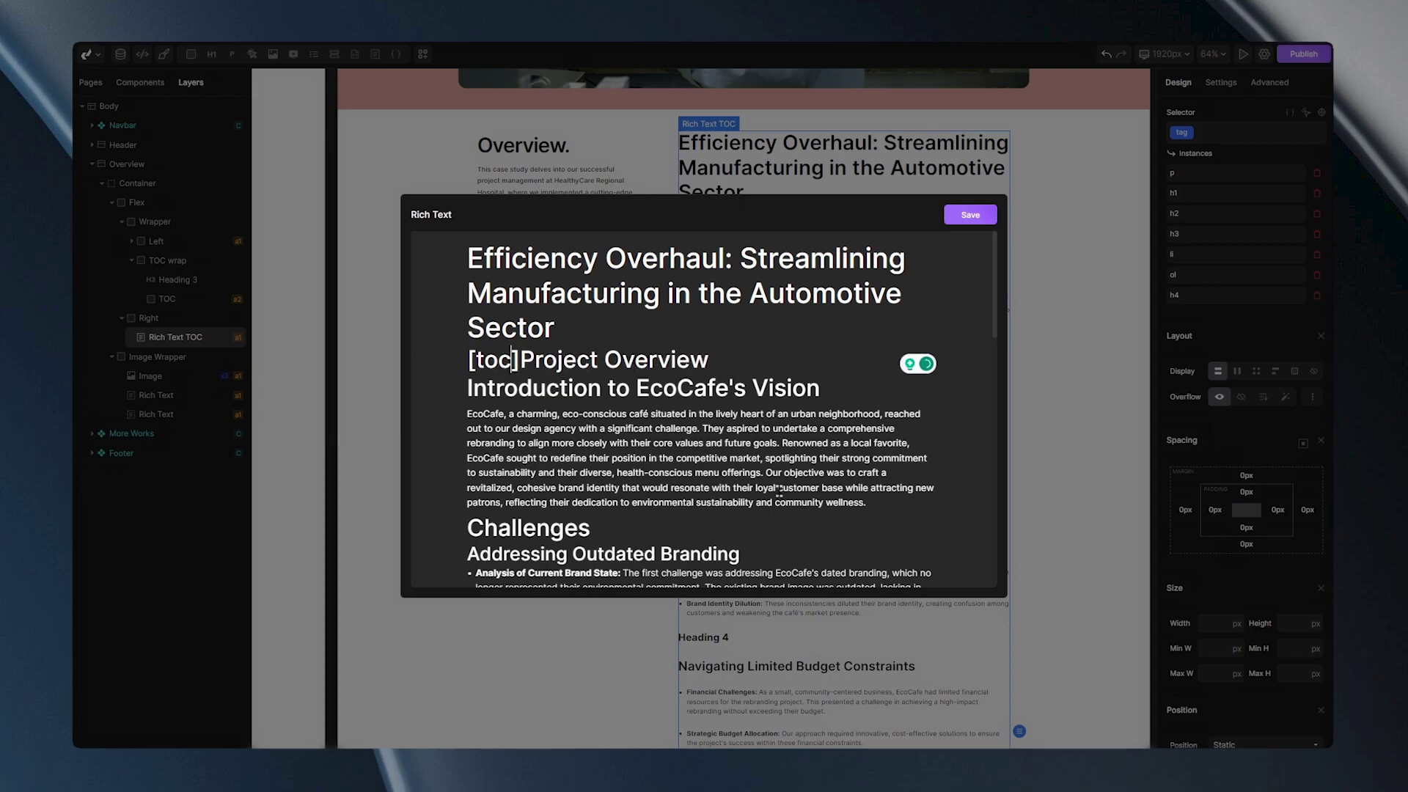
text(t)
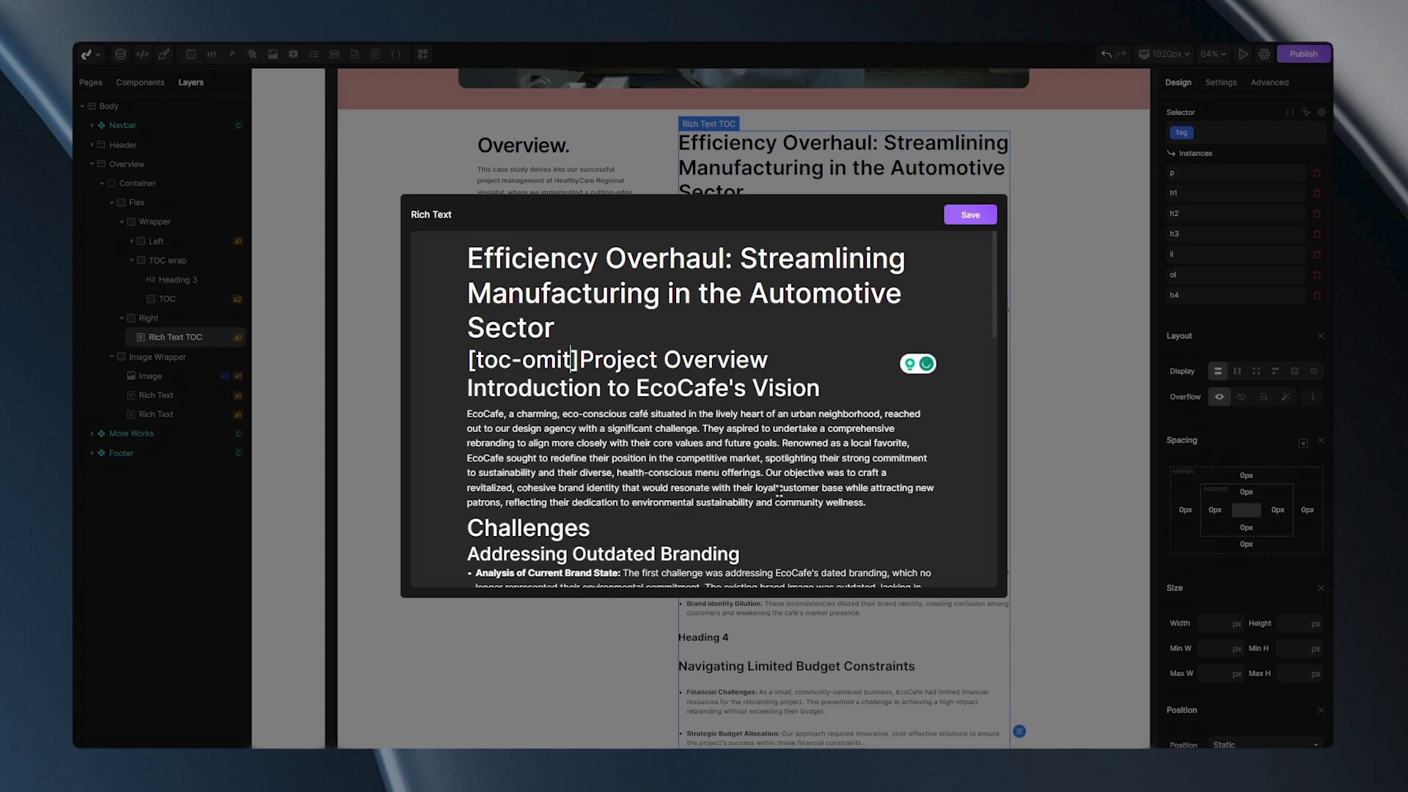
click(970, 214)
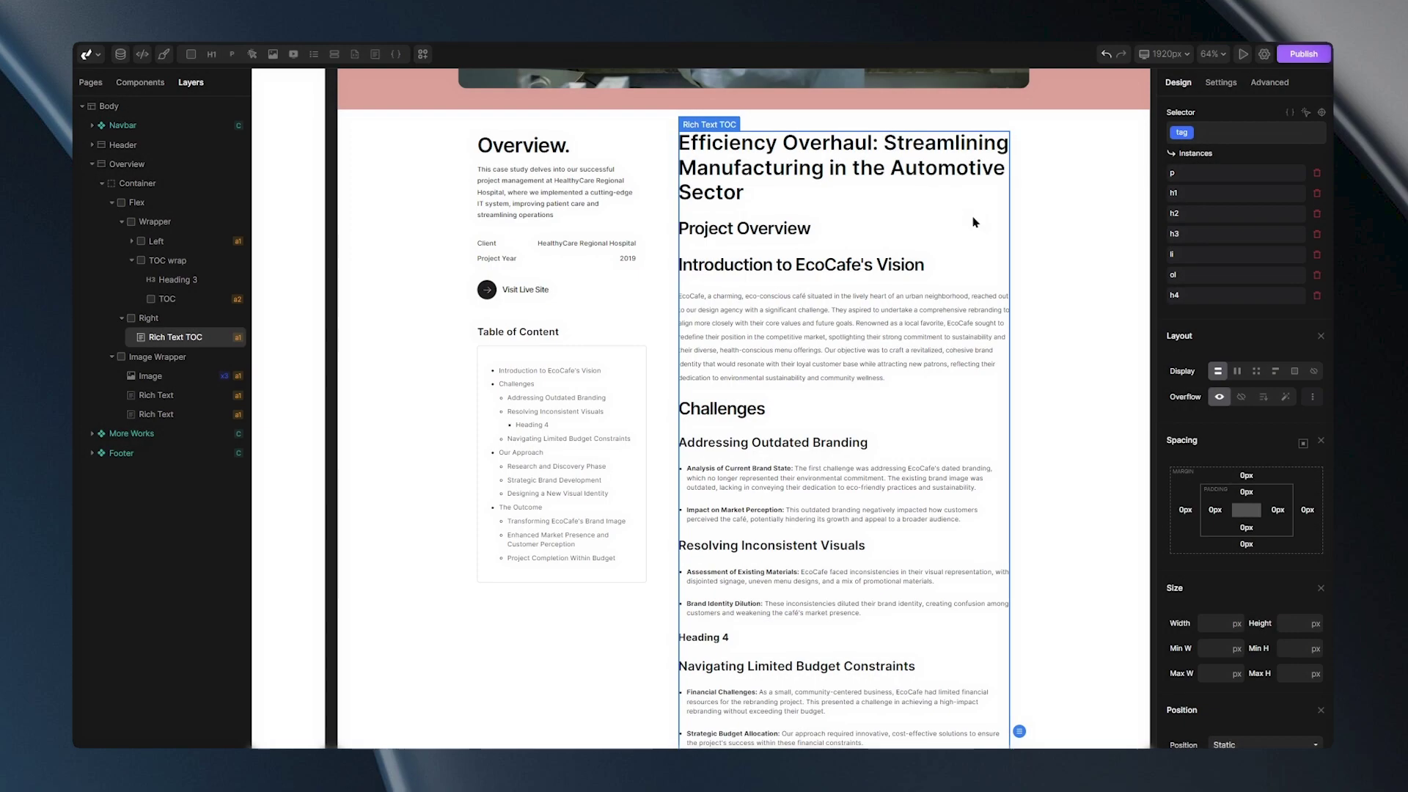
scroll(410, 370, up, 8)
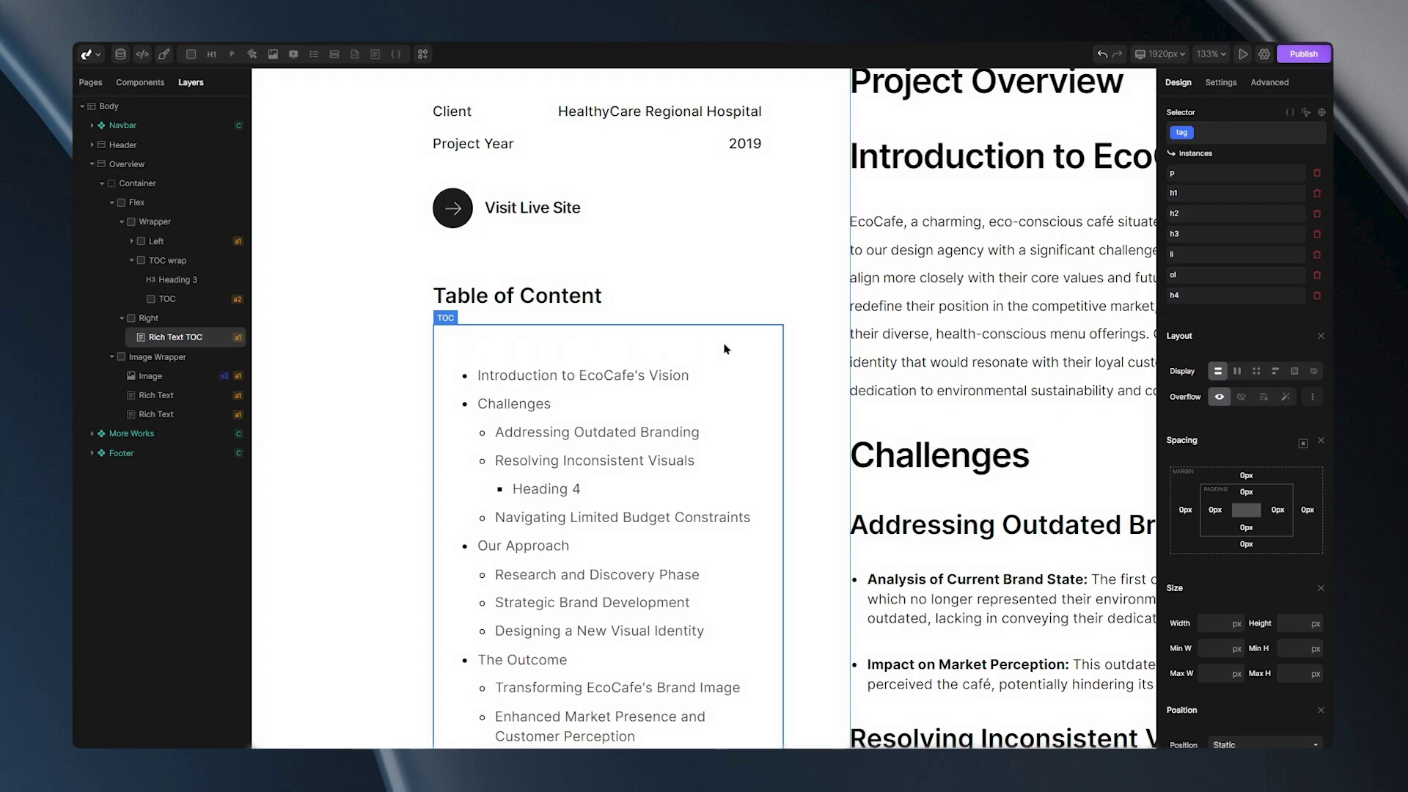
scroll(724, 349, up, 5)
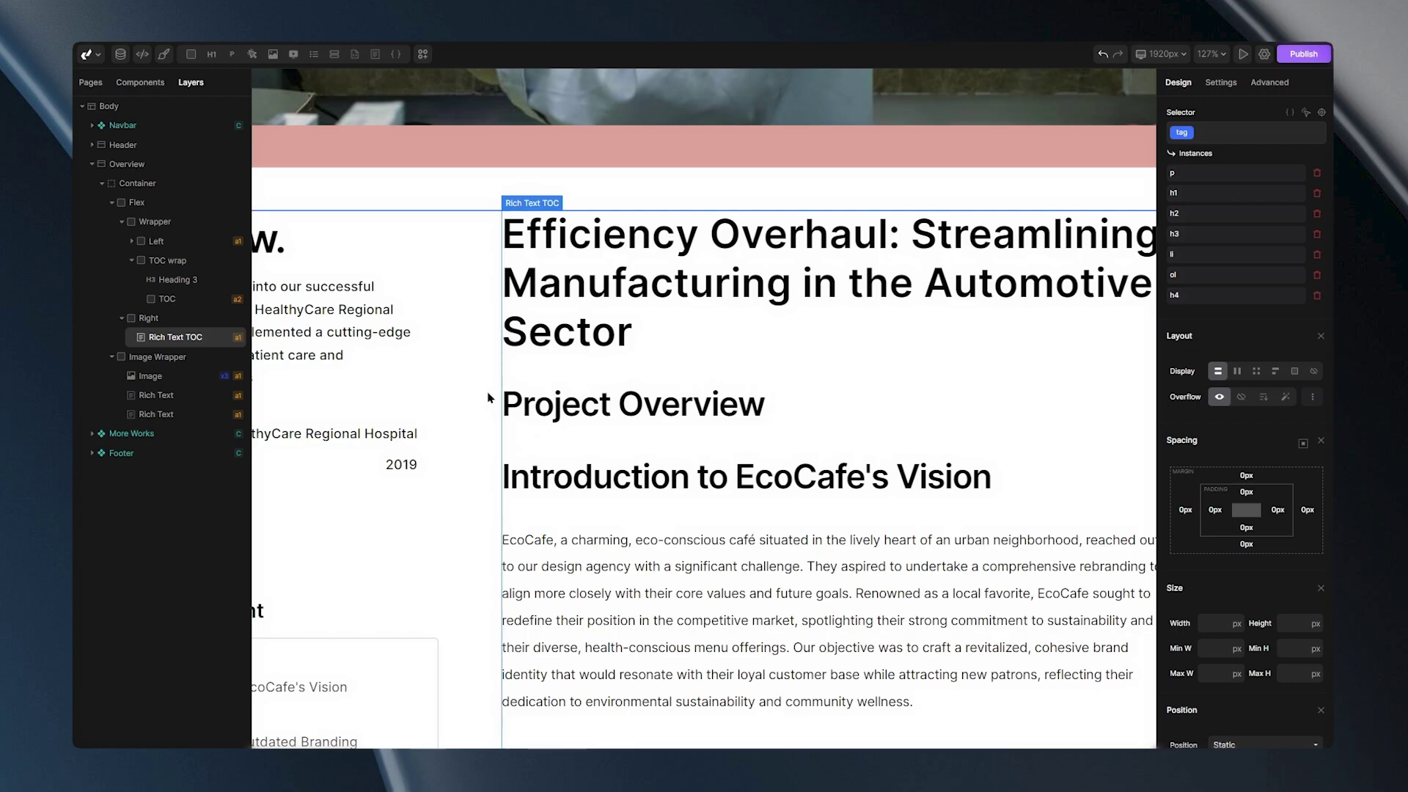
scroll(664, 445, down, 5)
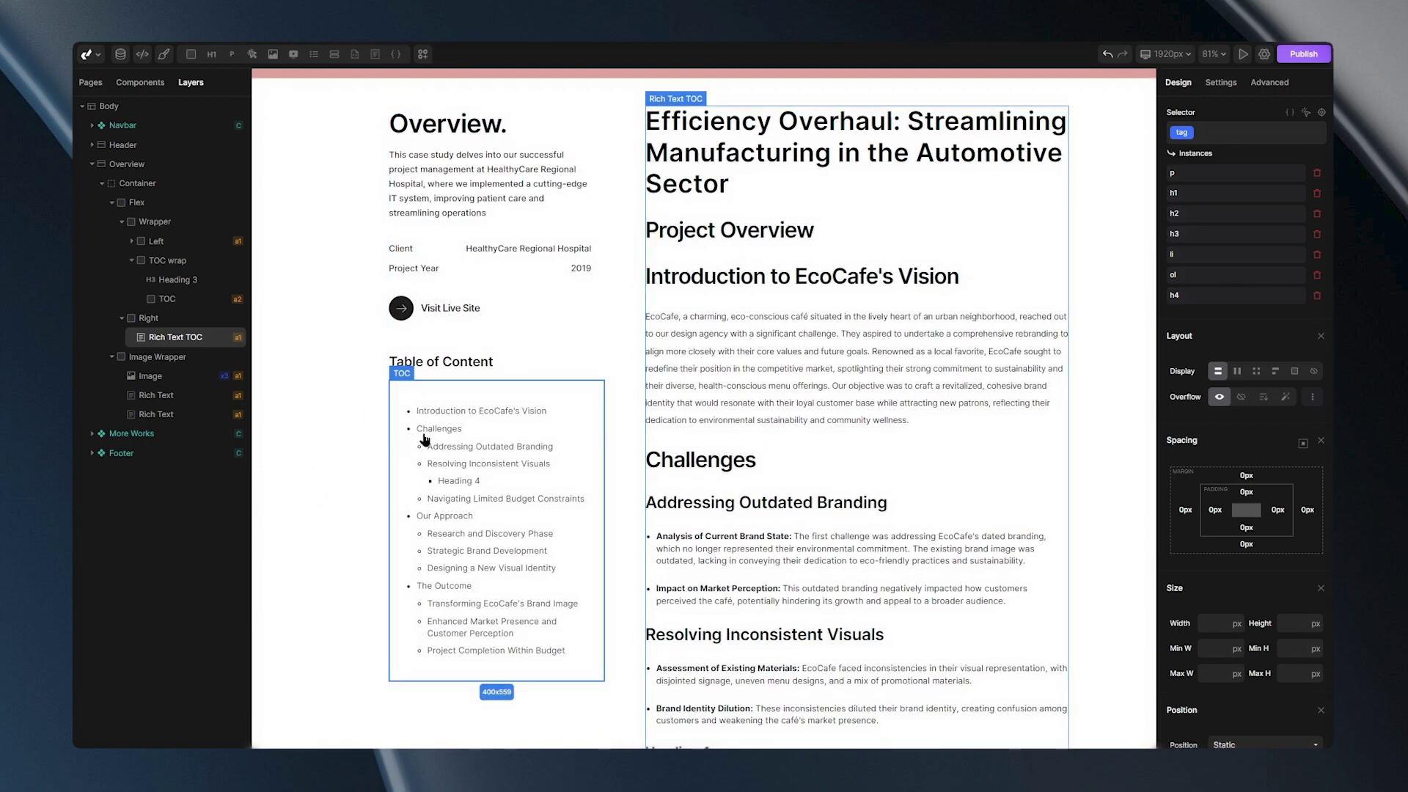
Paste the [toc-omit] tag before the Challenges heading, save, and review the TOC.
double_click(755, 434)
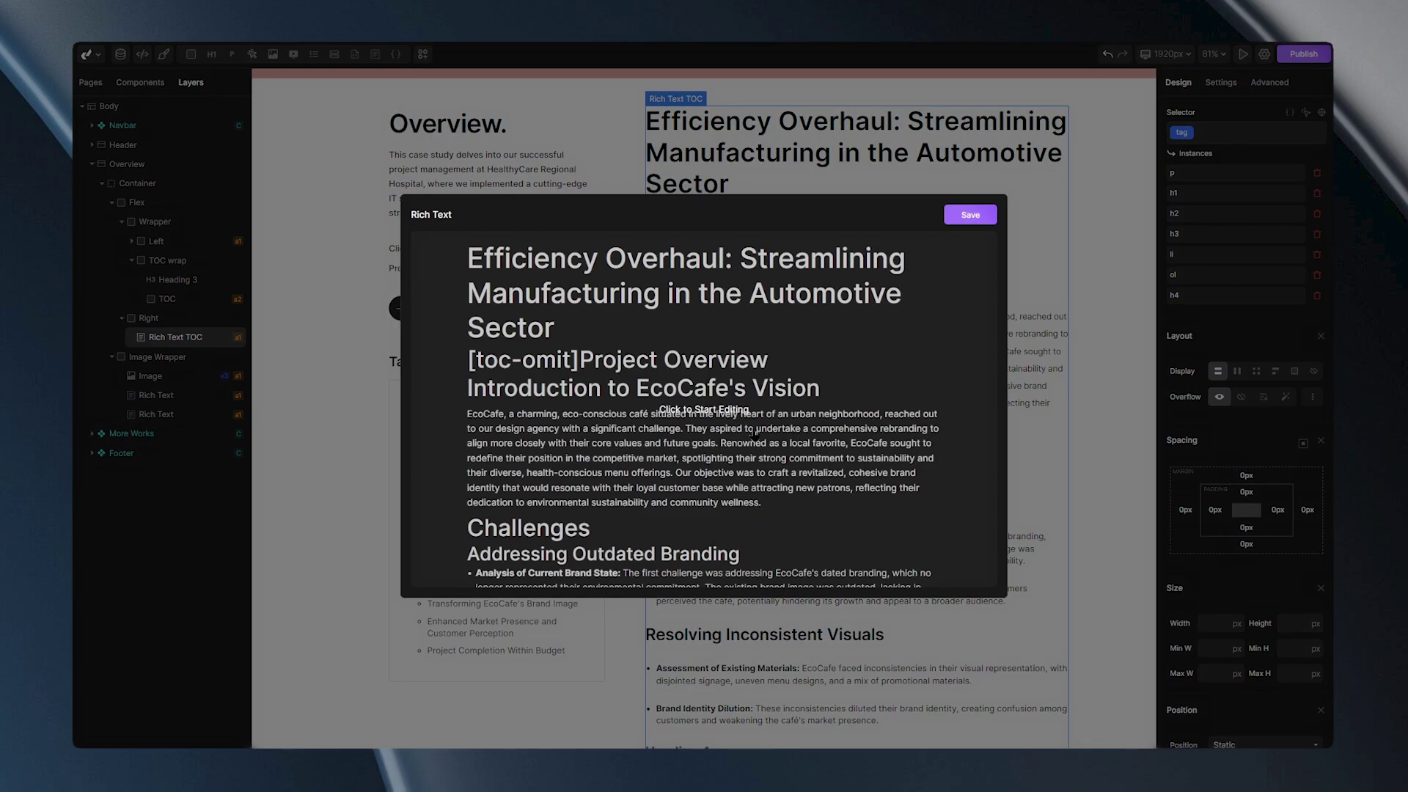
scroll(659, 411, down, 3)
click(468, 396)
text([toc-omit])
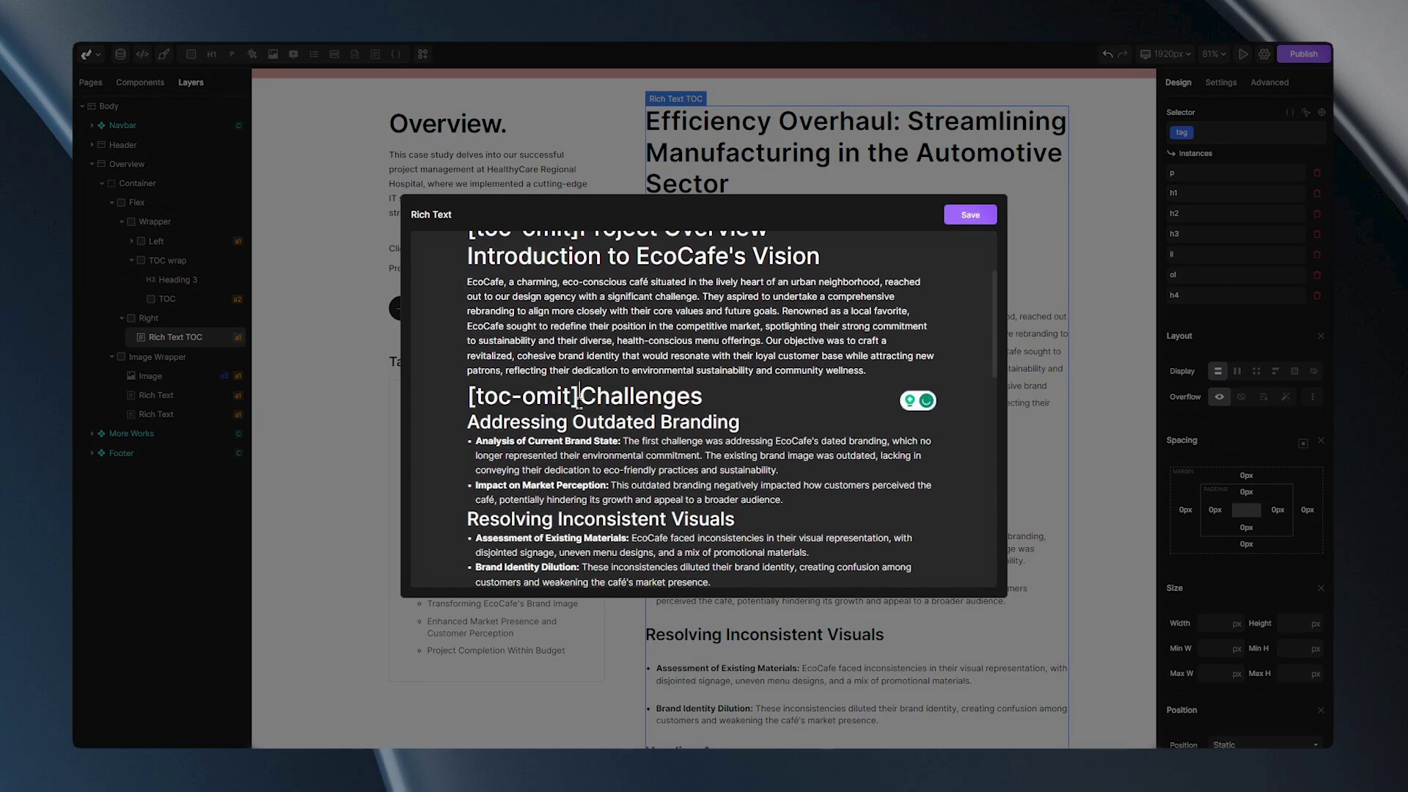
click(970, 214)
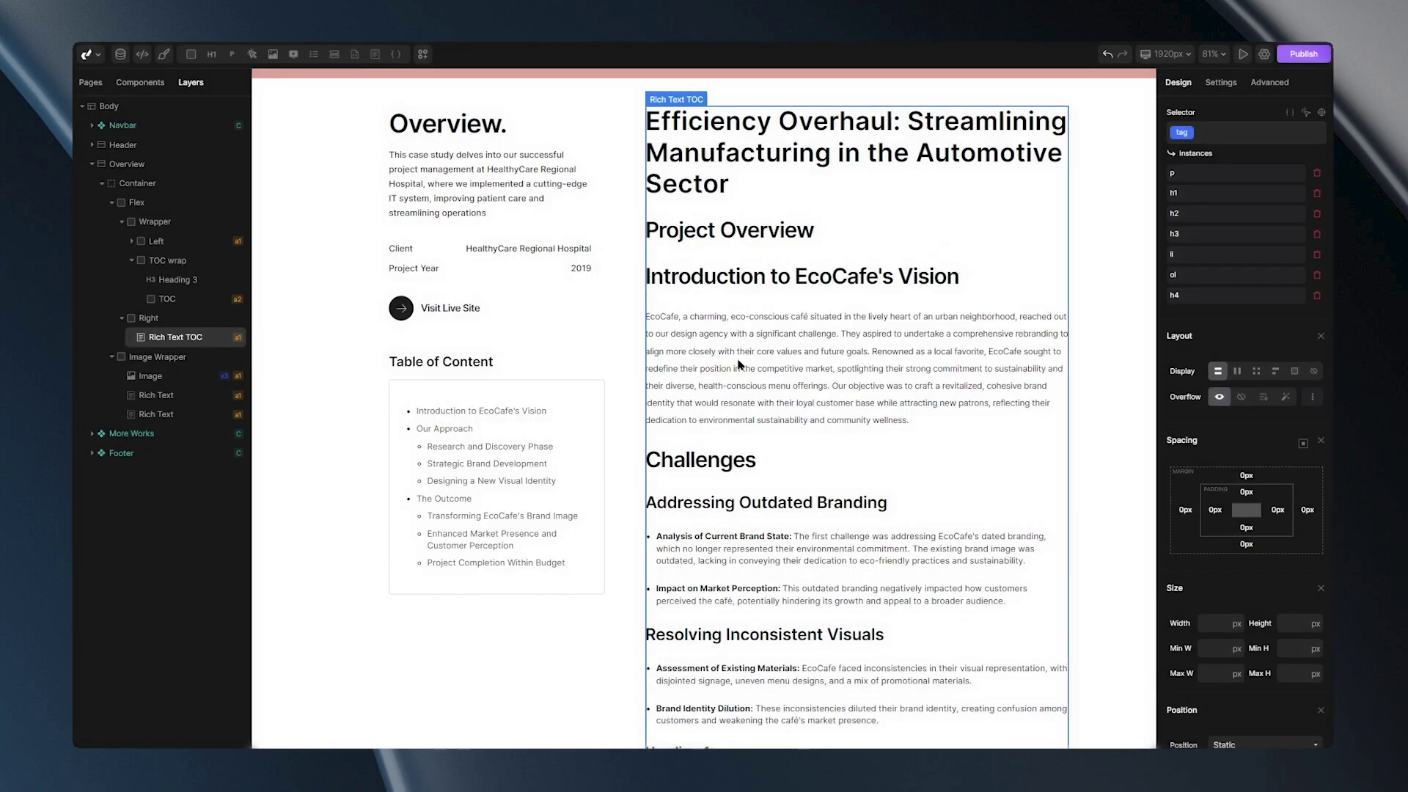
scroll(398, 405, up, 5)
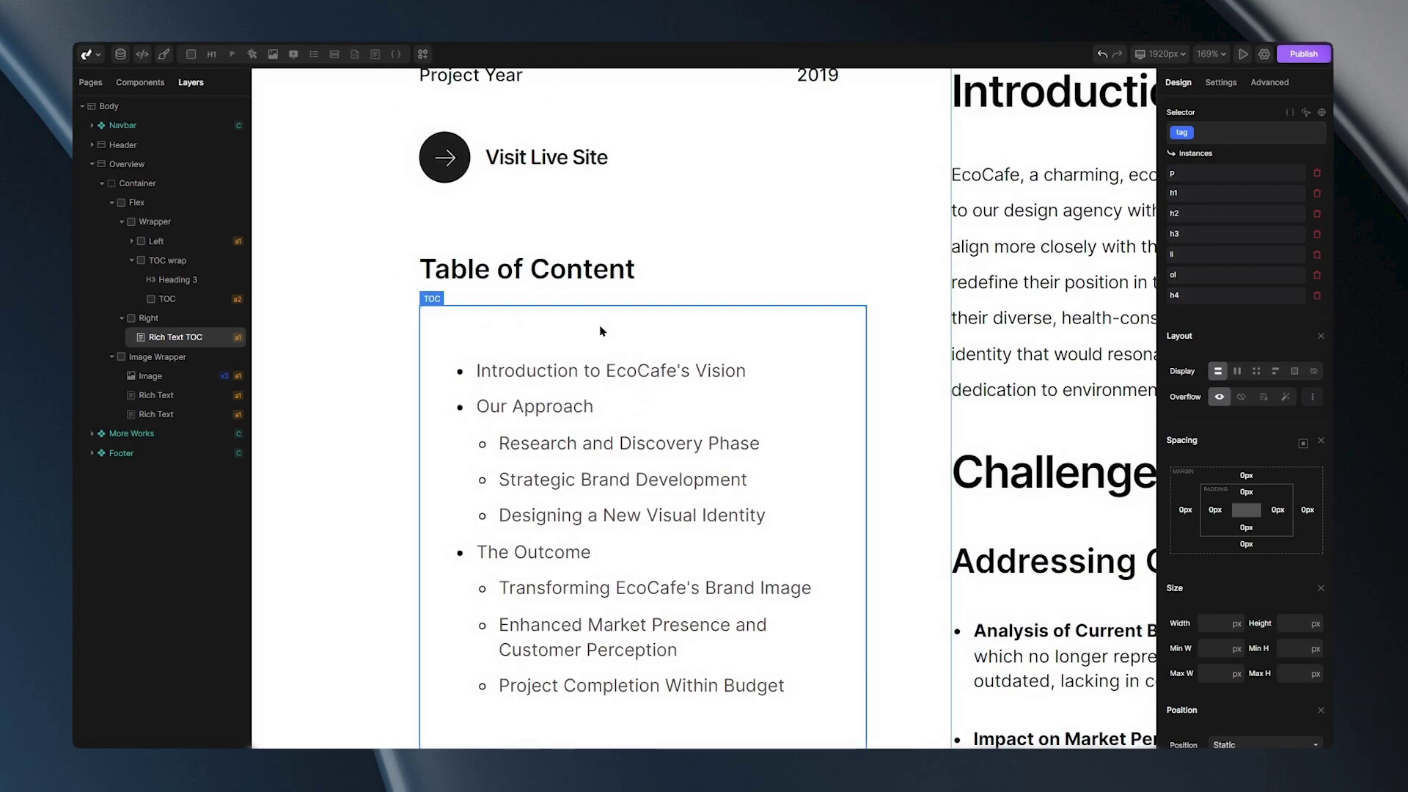
scroll(648, 354, down, 5)
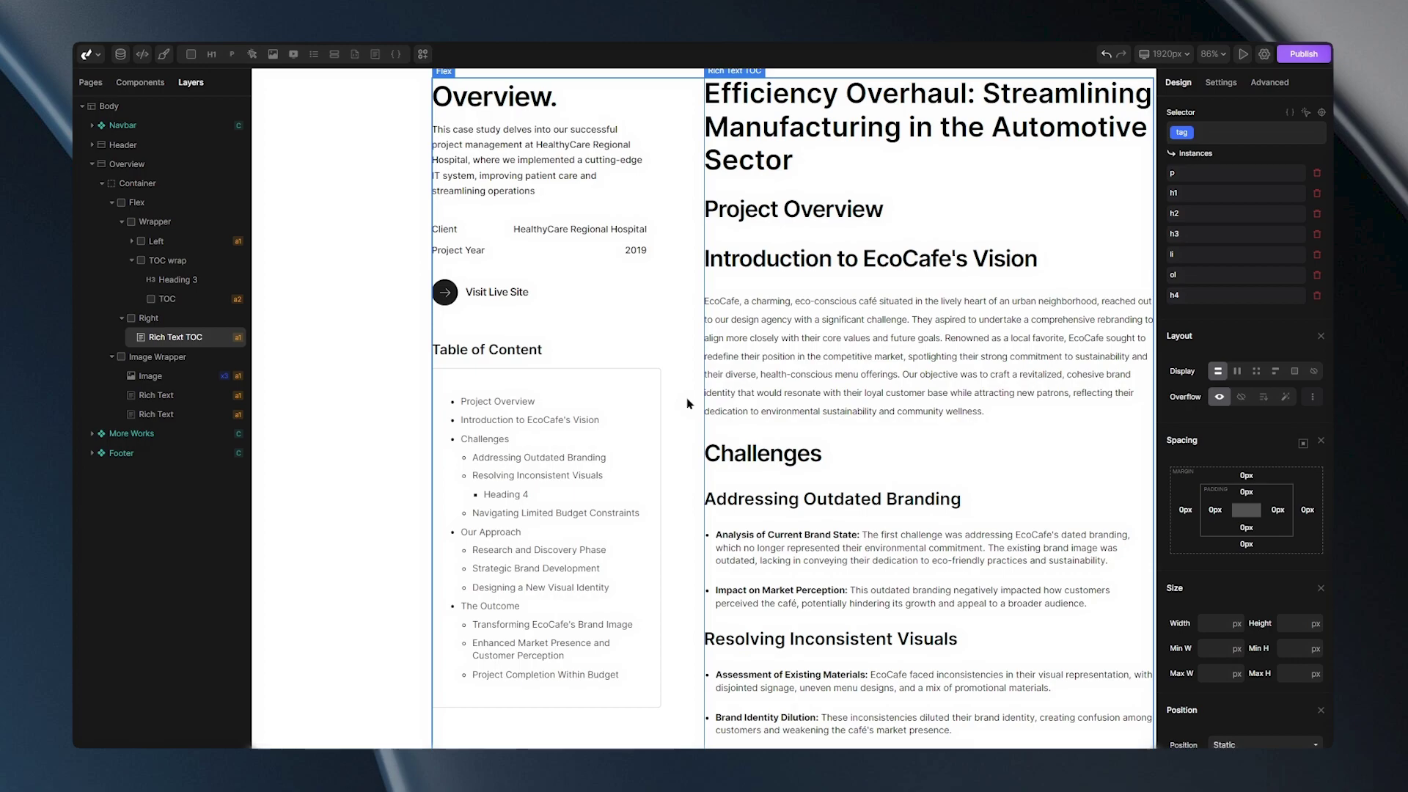
Set the Table of Content wrapper's position to Sticky with a 30px top offset.
click(552, 367)
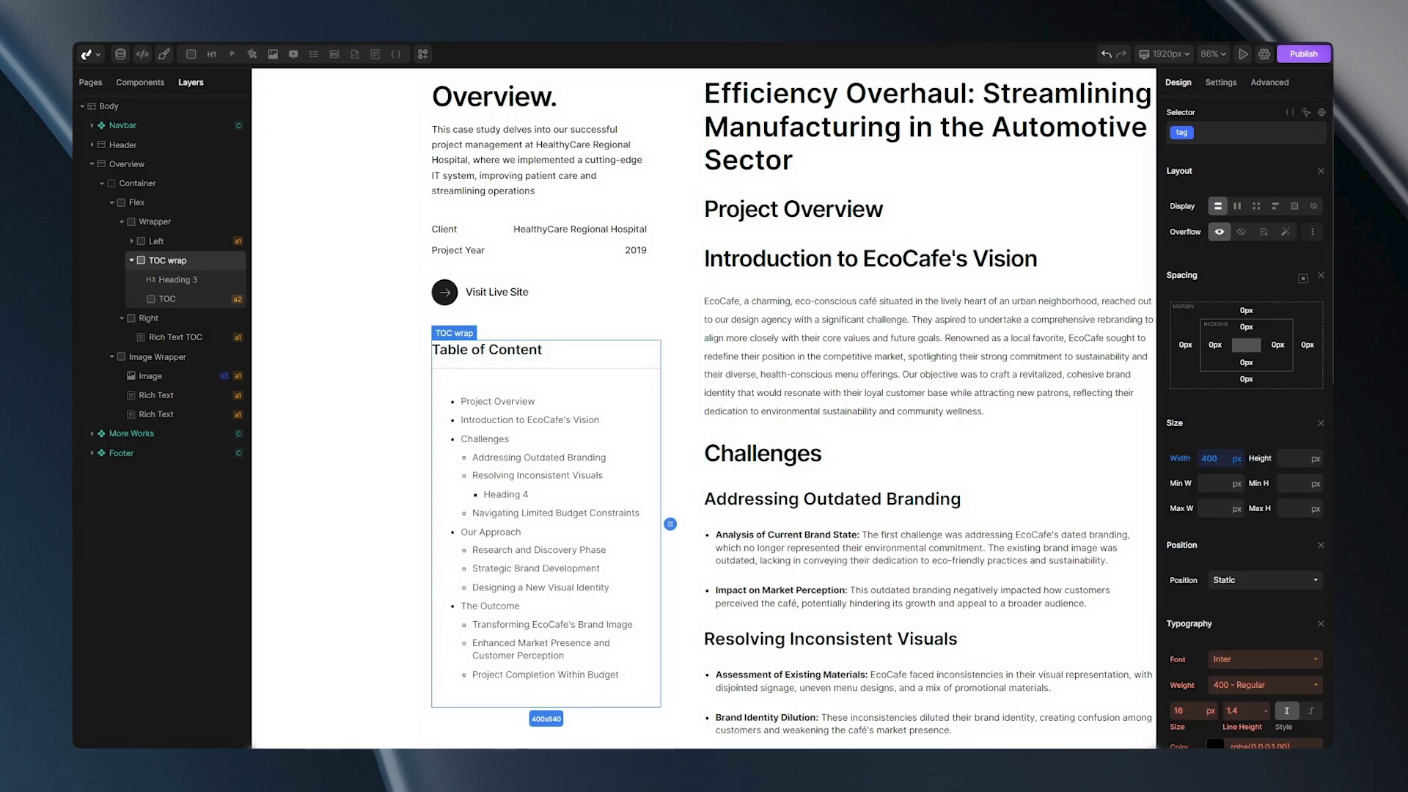
scroll(1246, 440, down, 2)
click(1264, 404)
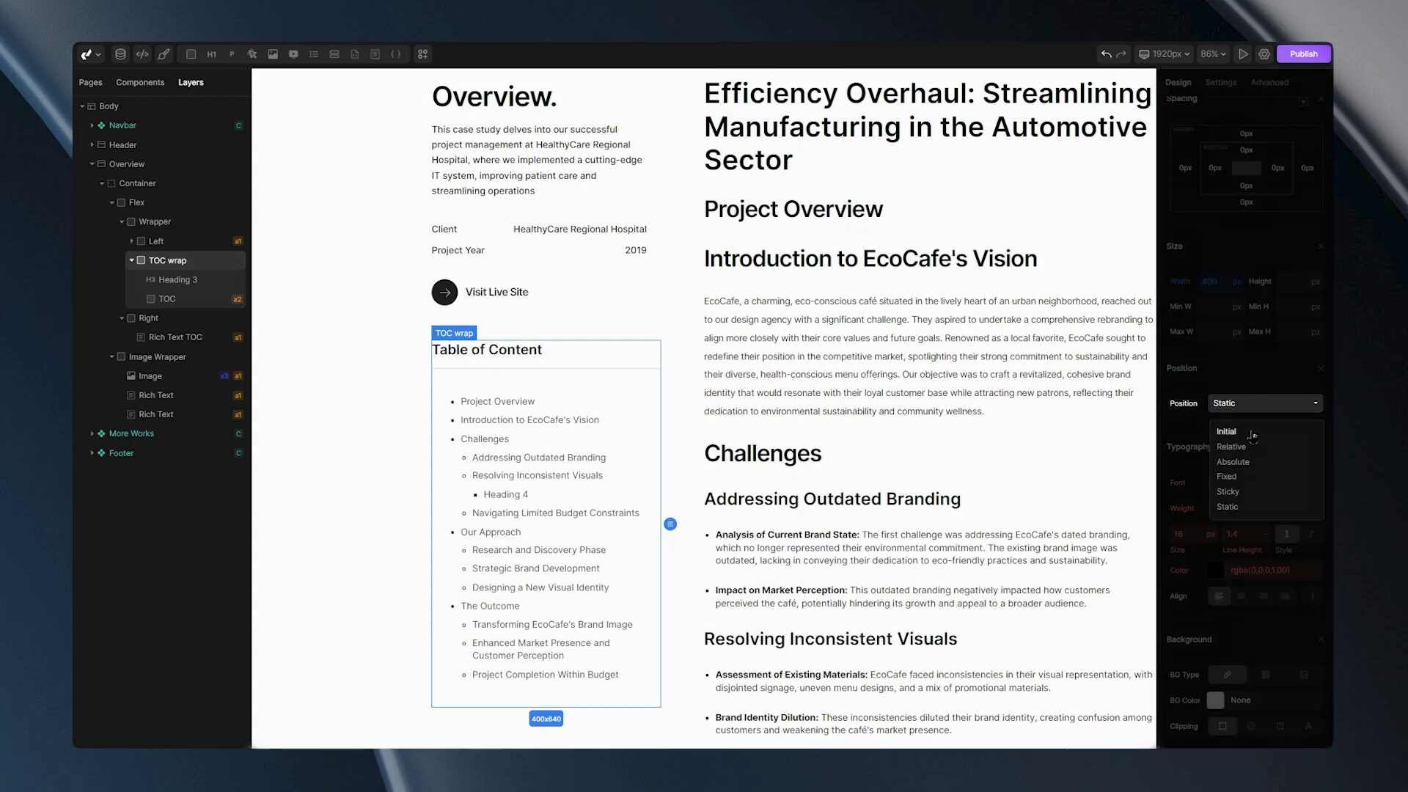
click(1231, 494)
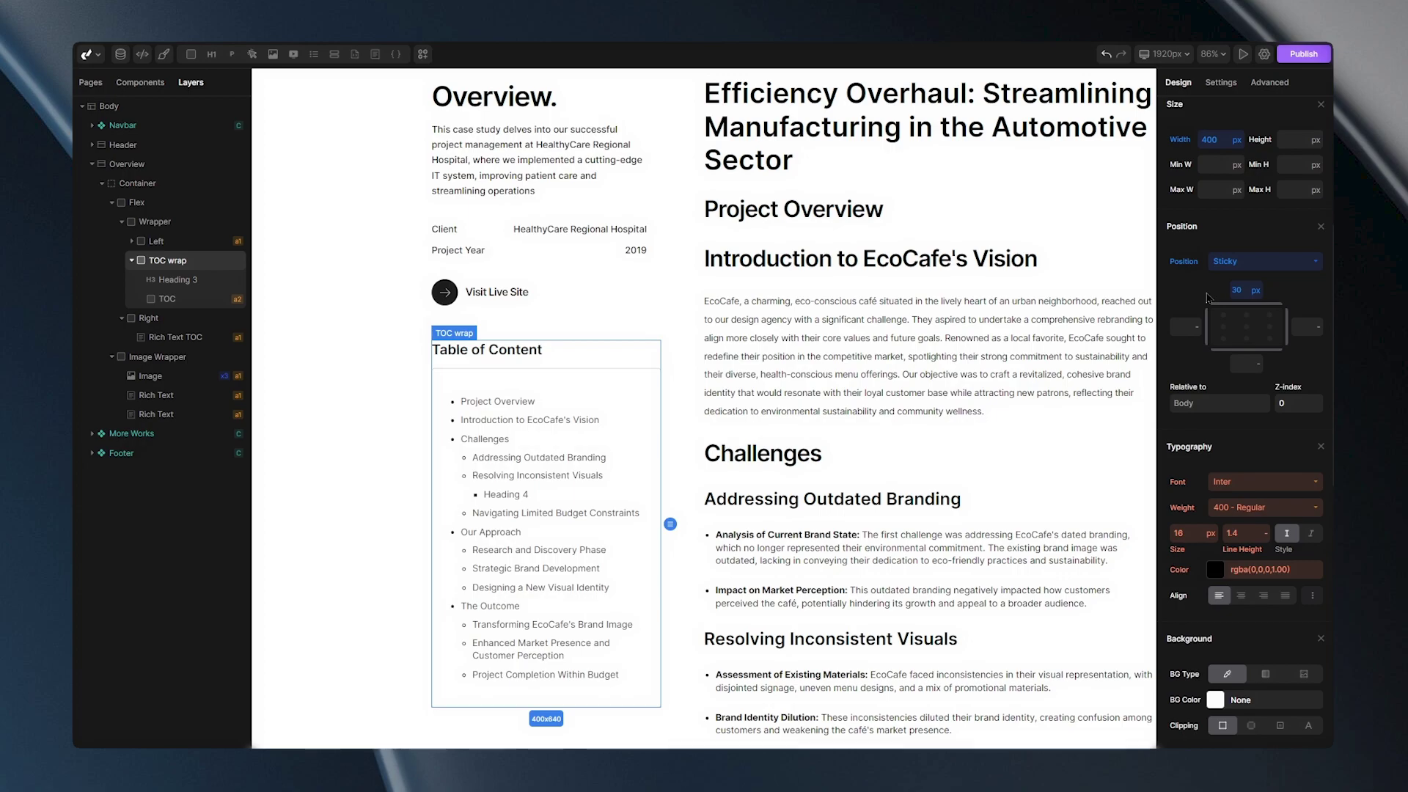
click(599, 384)
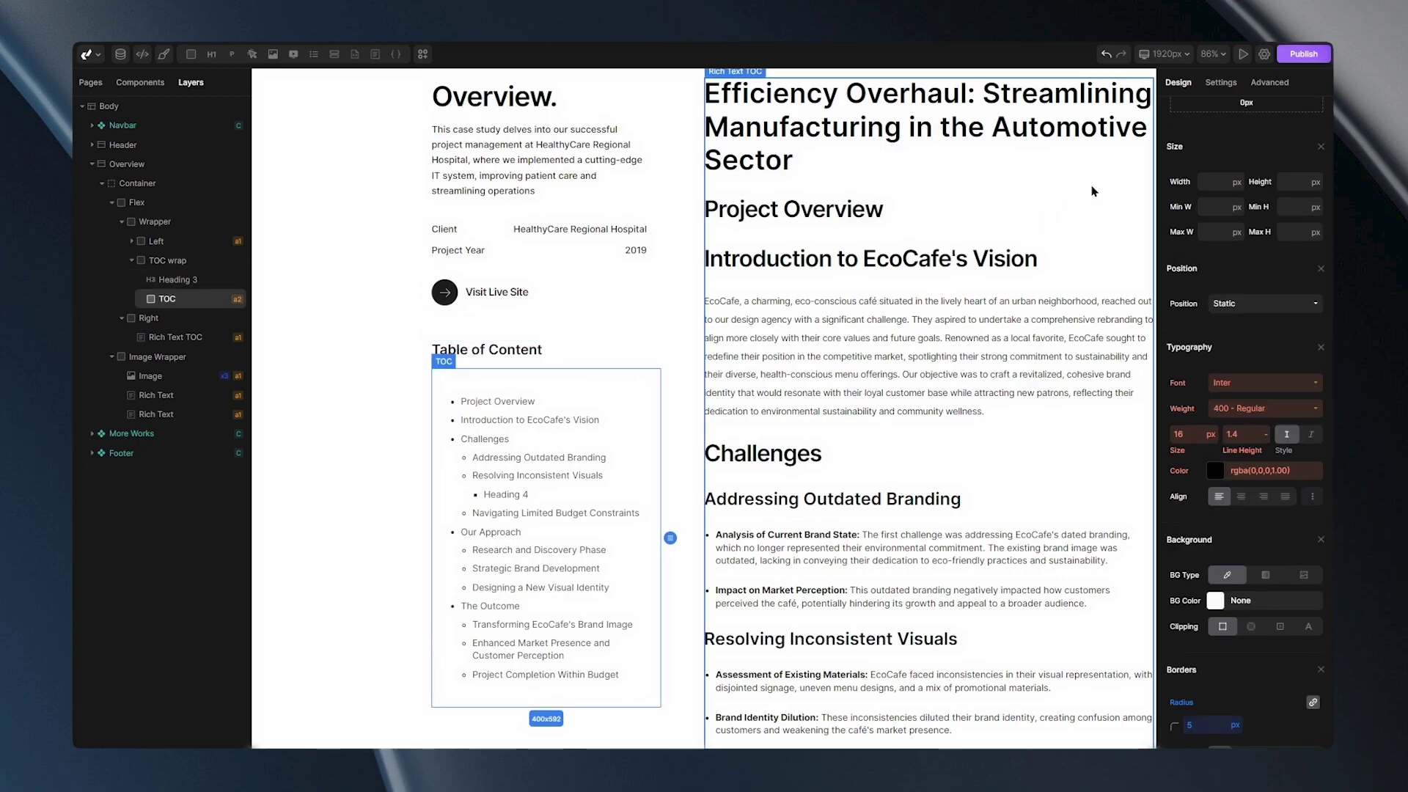
Show the TOC element's plugin settings and open the Table of Contents options.
click(1220, 83)
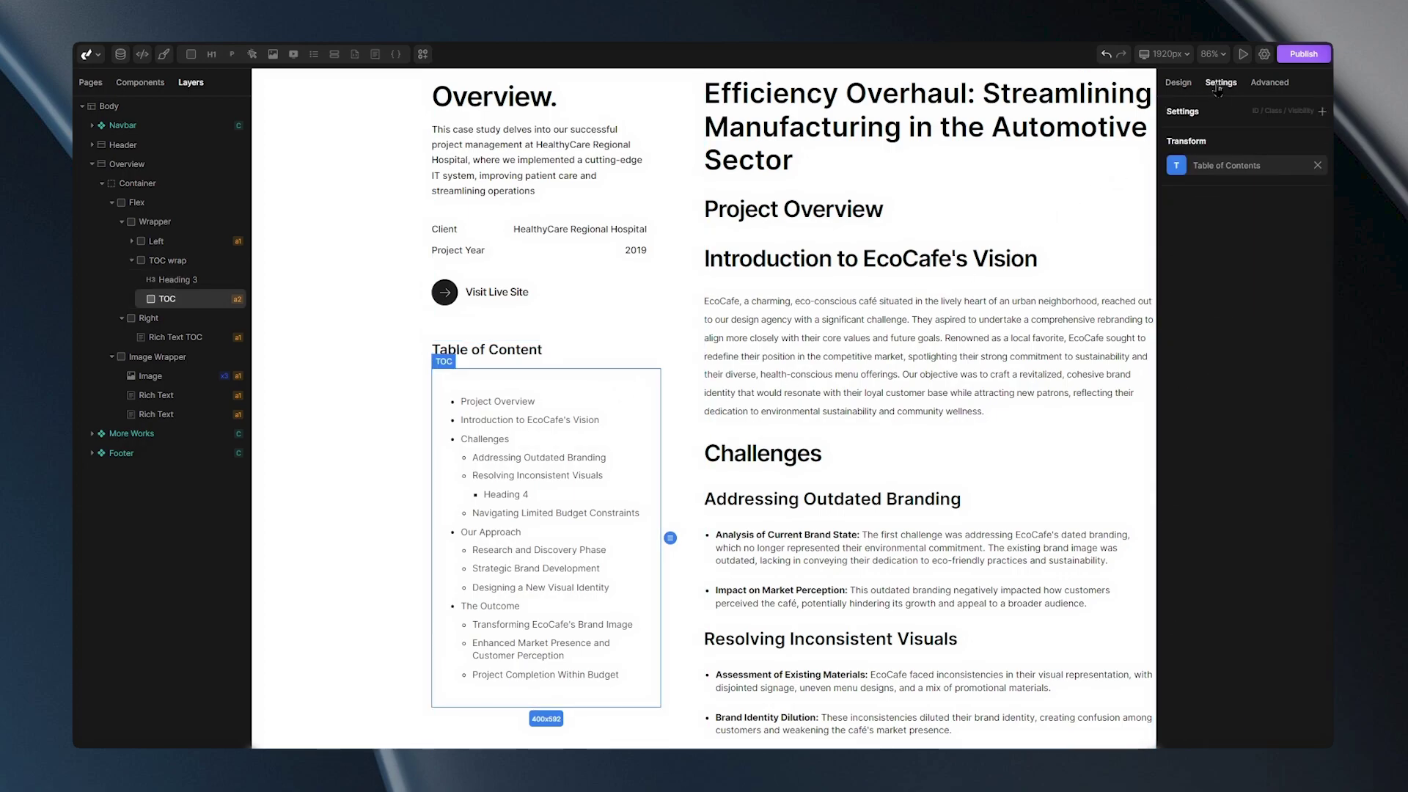
click(1176, 166)
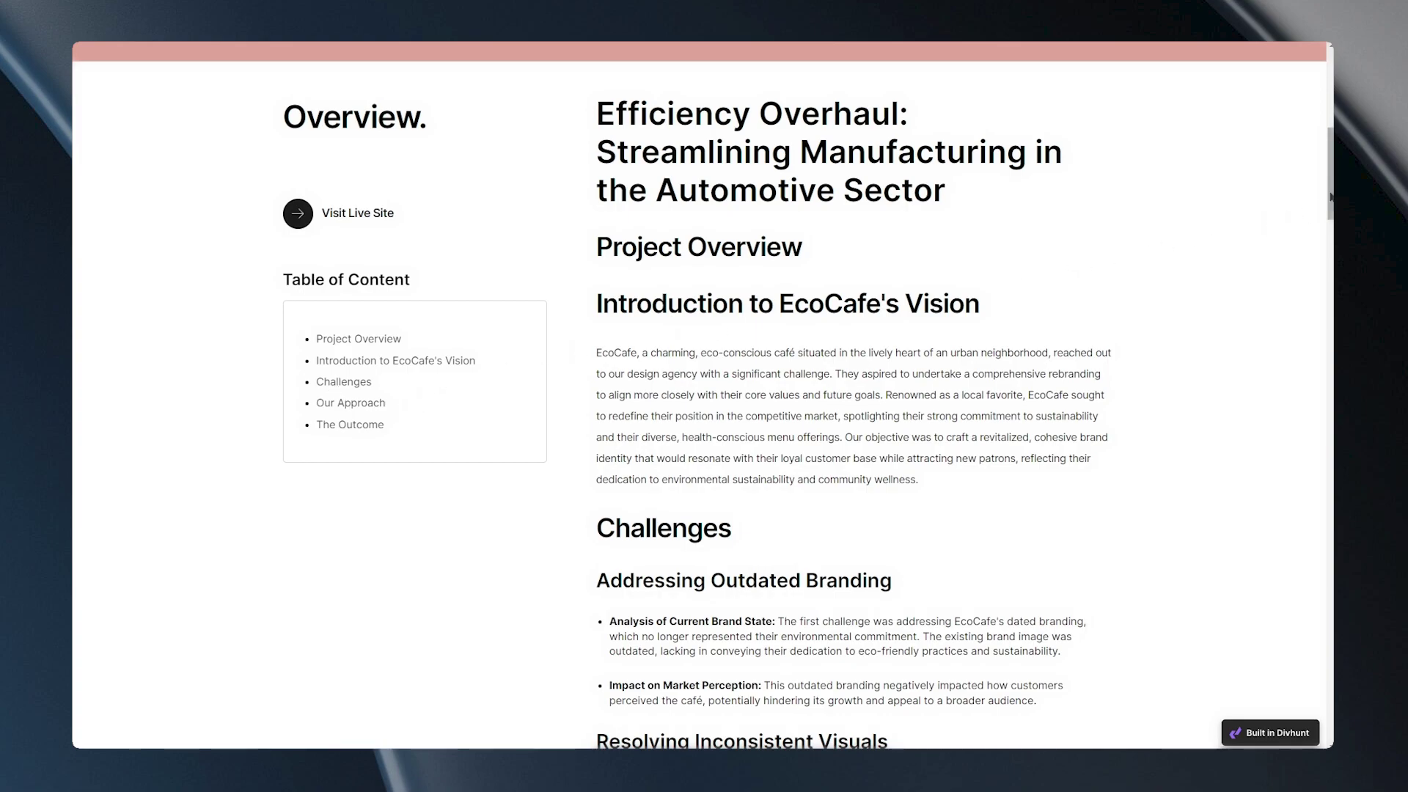
drag(1329, 174, 1329, 383)
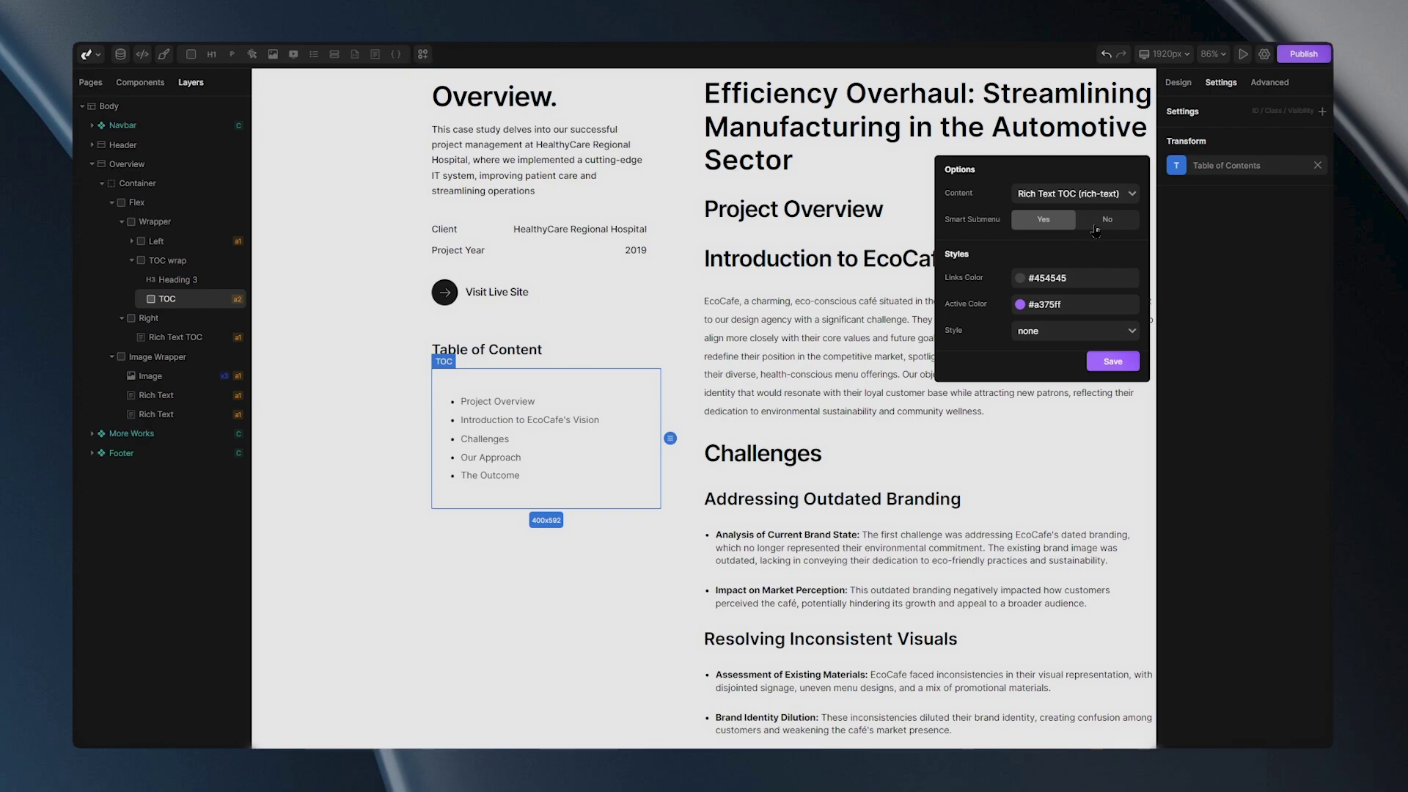
Turn Smart Submenu off and set the TOC link colour to dark grey #343434.
click(1105, 221)
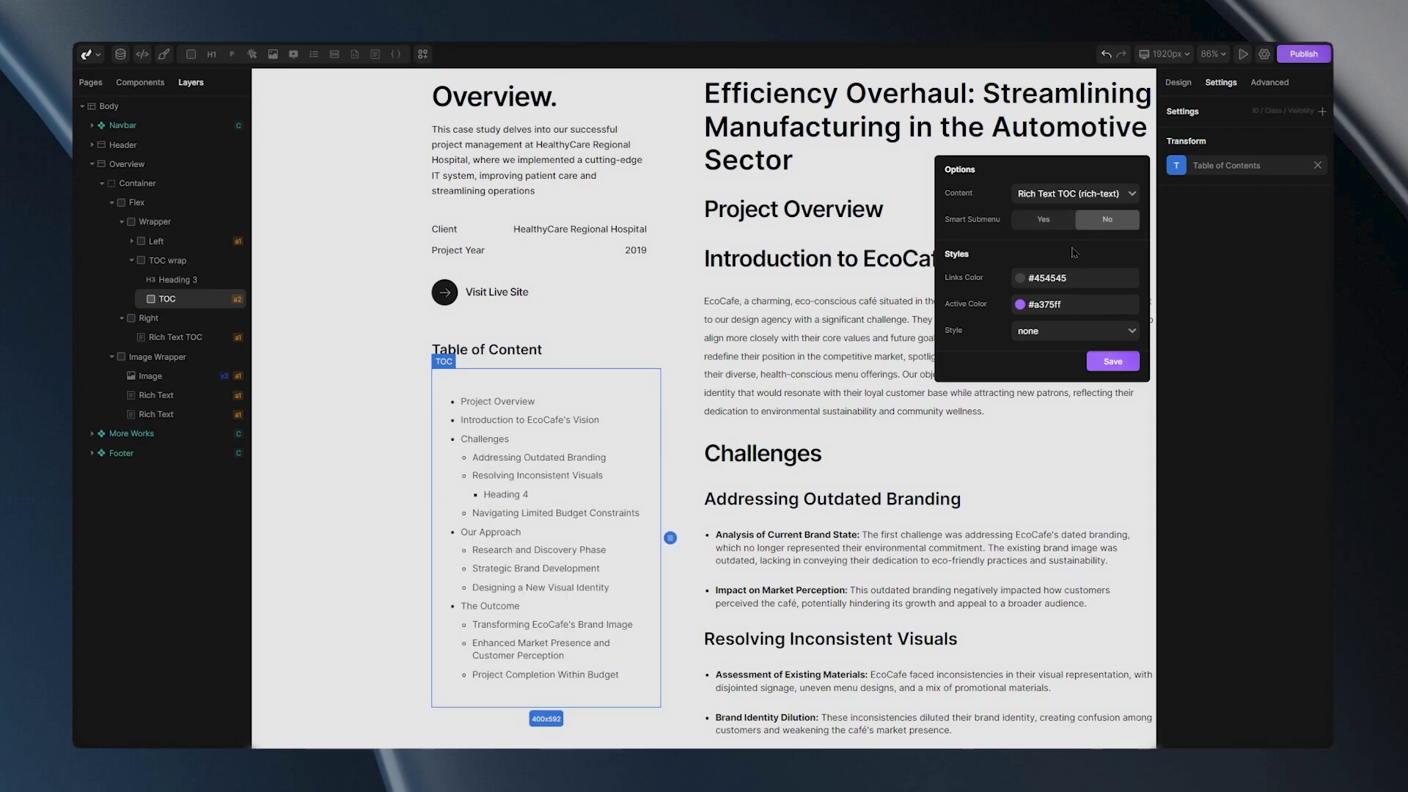
click(1018, 276)
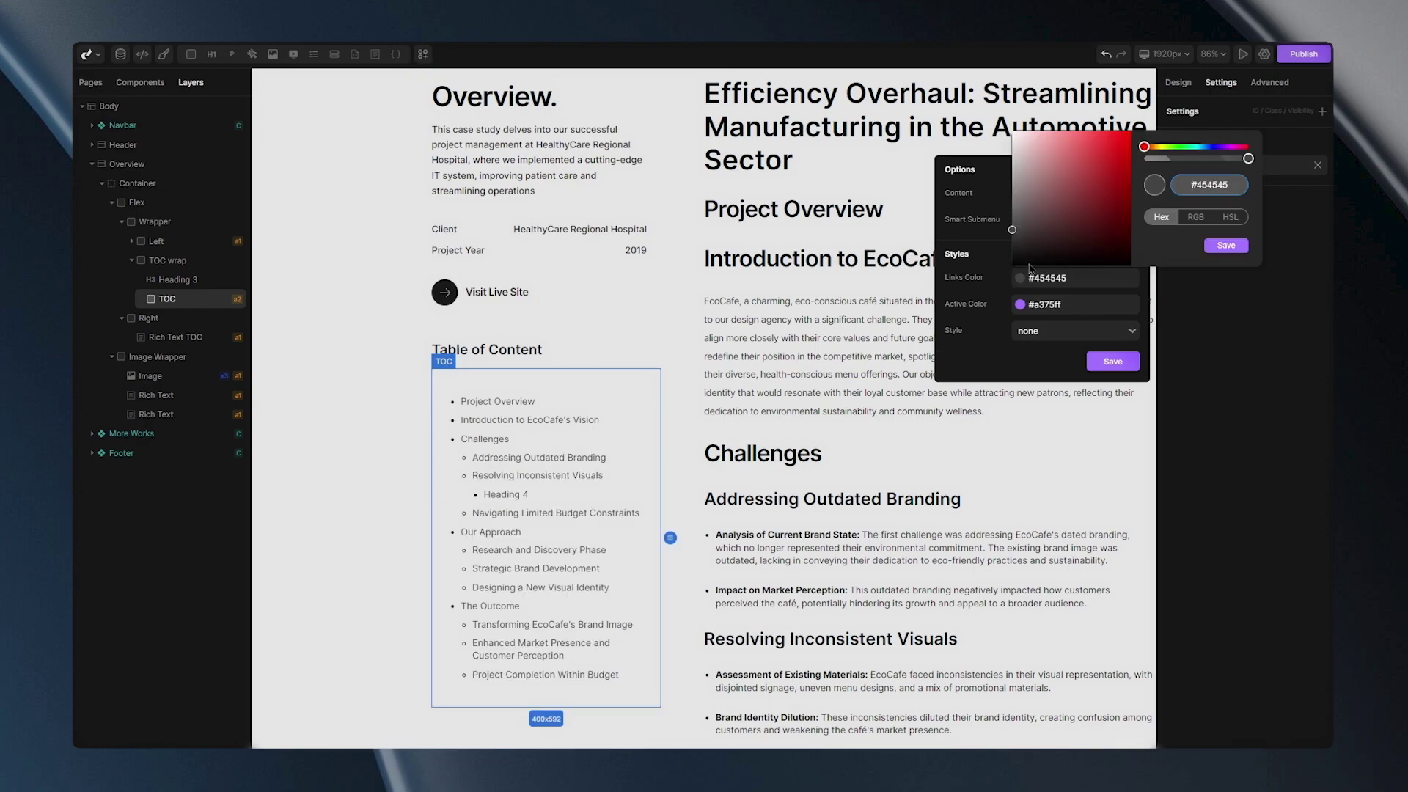
drag(1100, 192, 1124, 144)
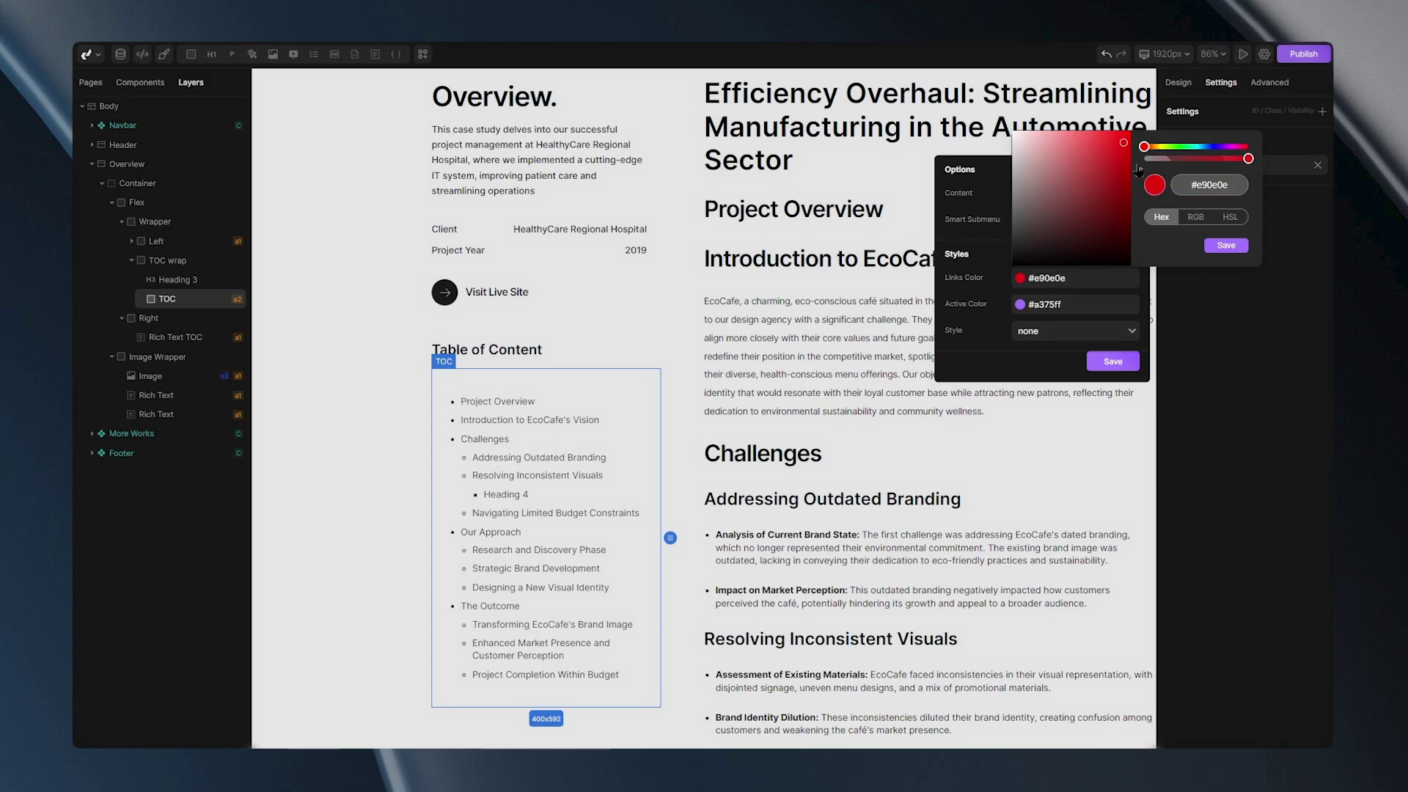
click(1222, 244)
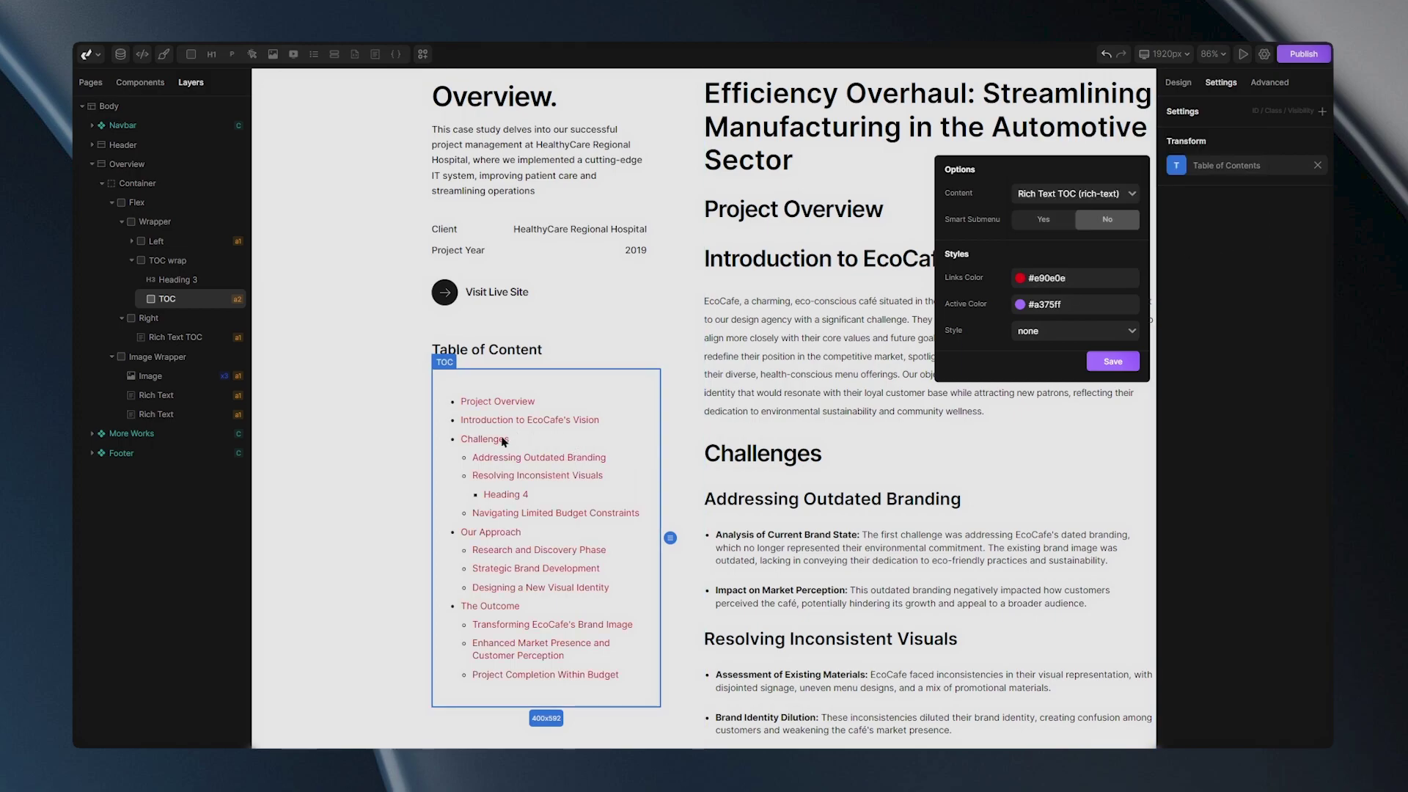
click(1020, 277)
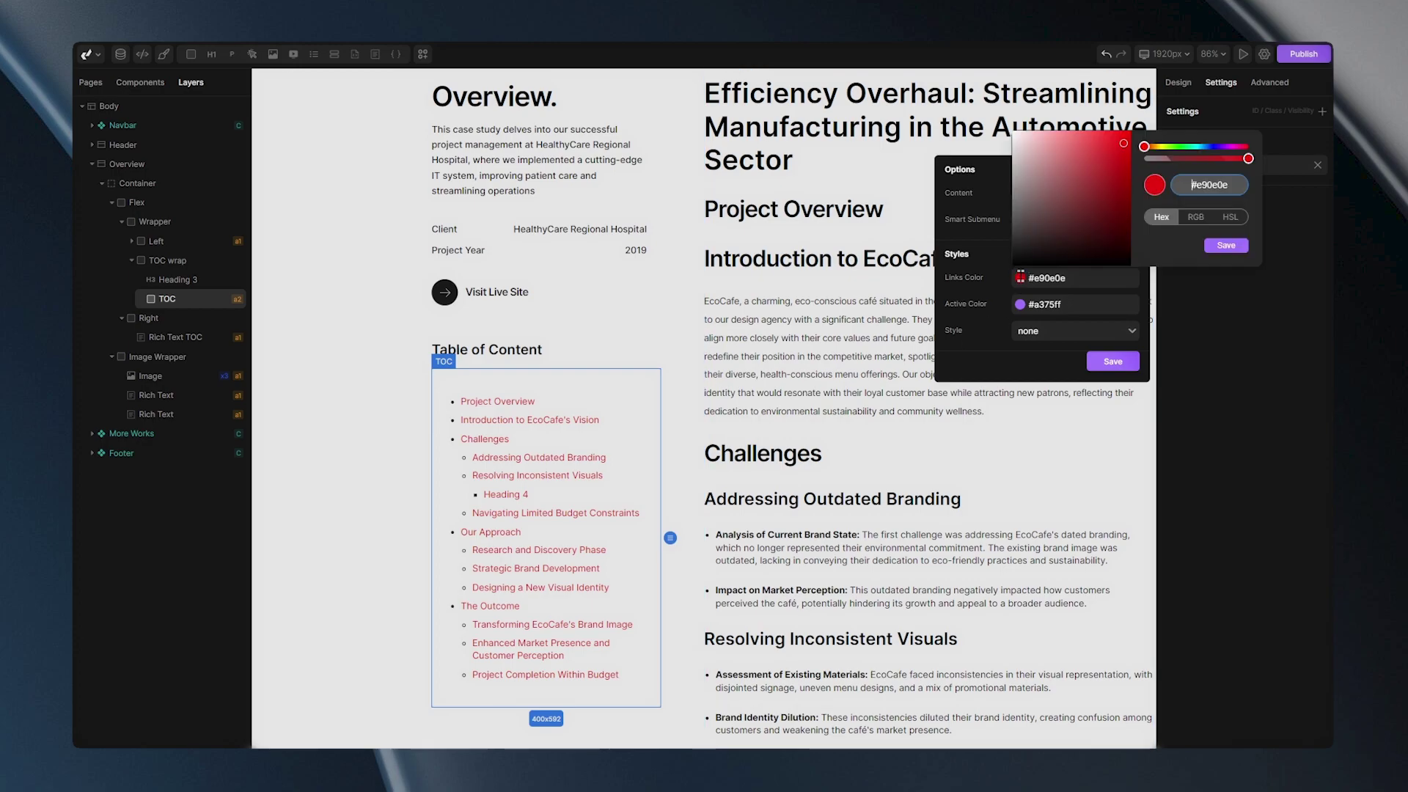
drag(1036, 230, 1012, 239)
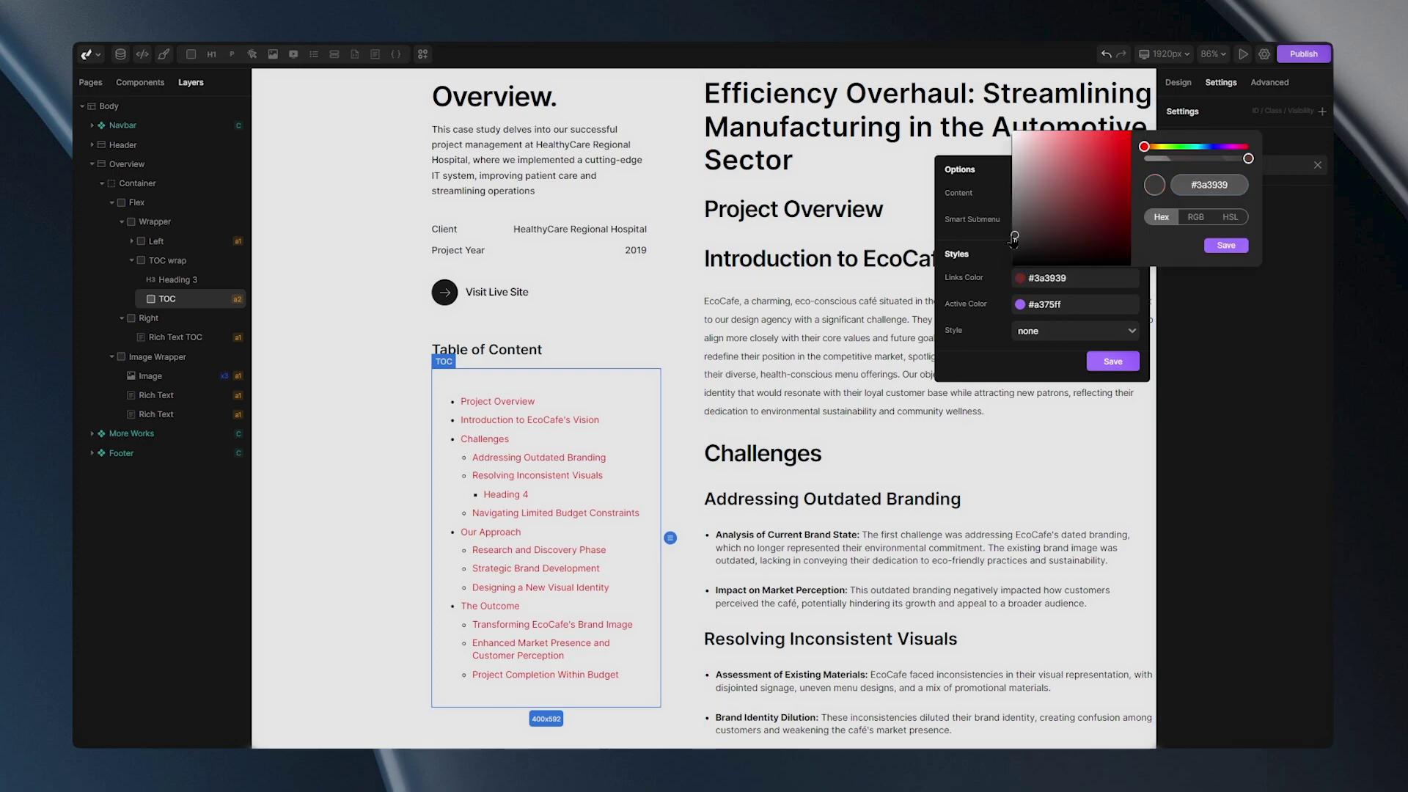
click(1218, 250)
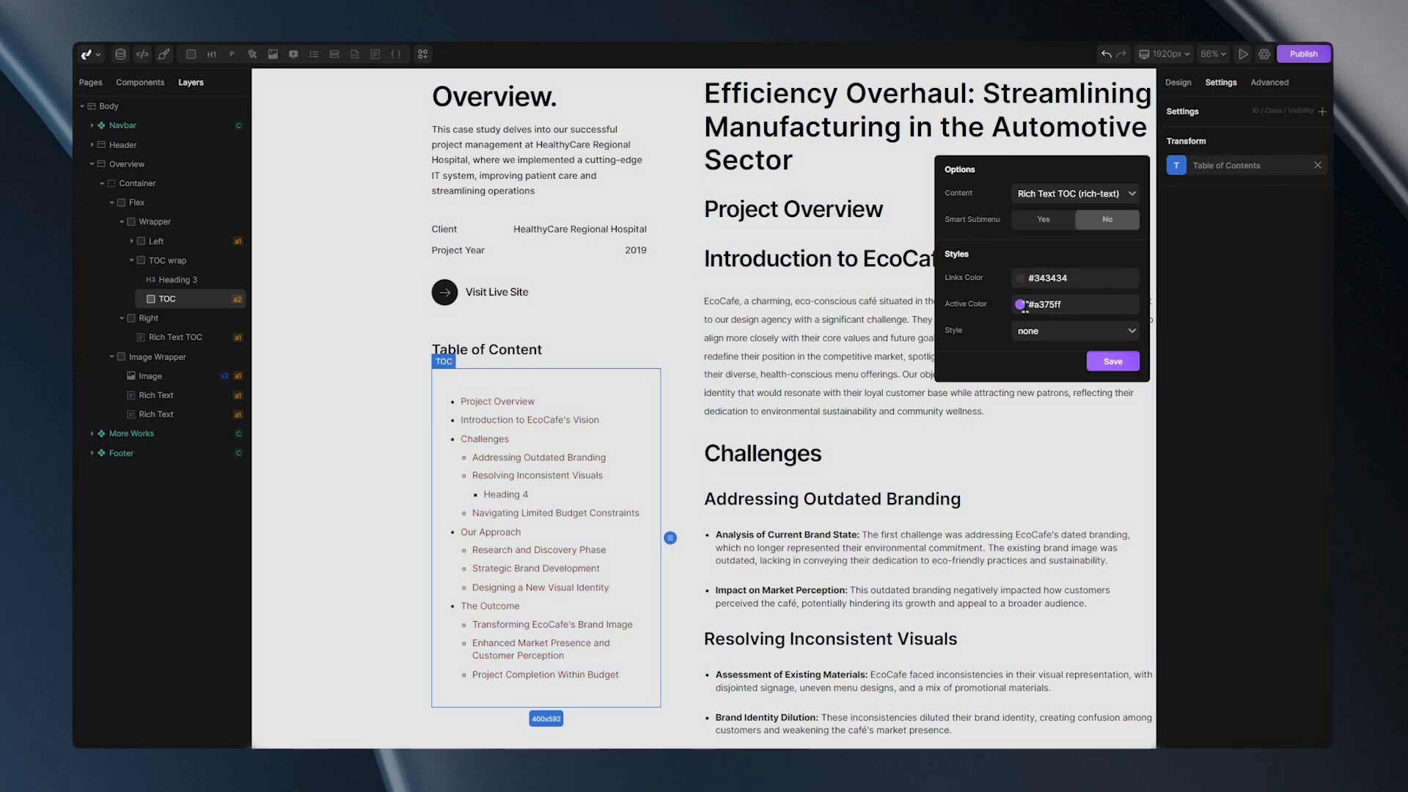
Set the TOC active link colour to magenta #fb00ac.
click(1020, 303)
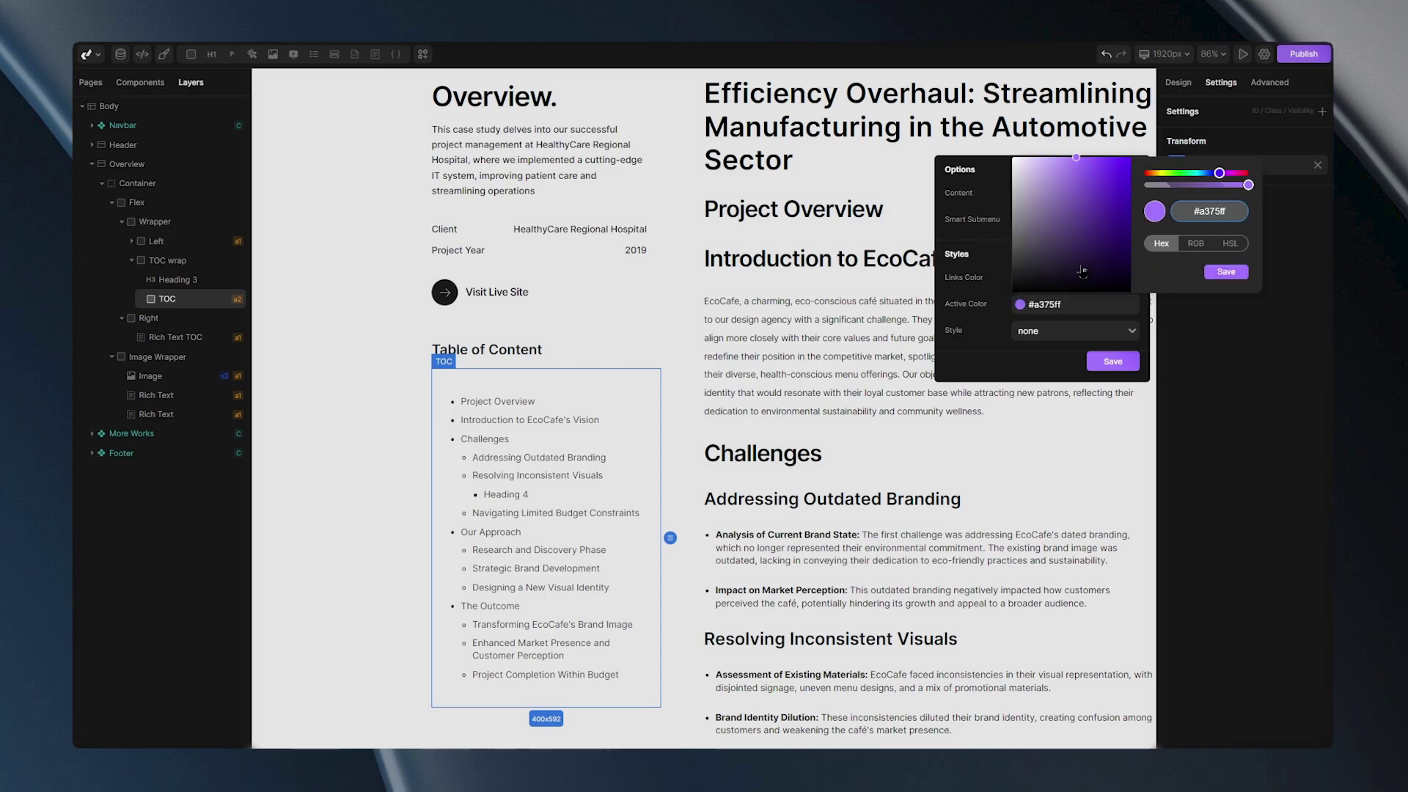
drag(1217, 178, 1236, 174)
click(1130, 159)
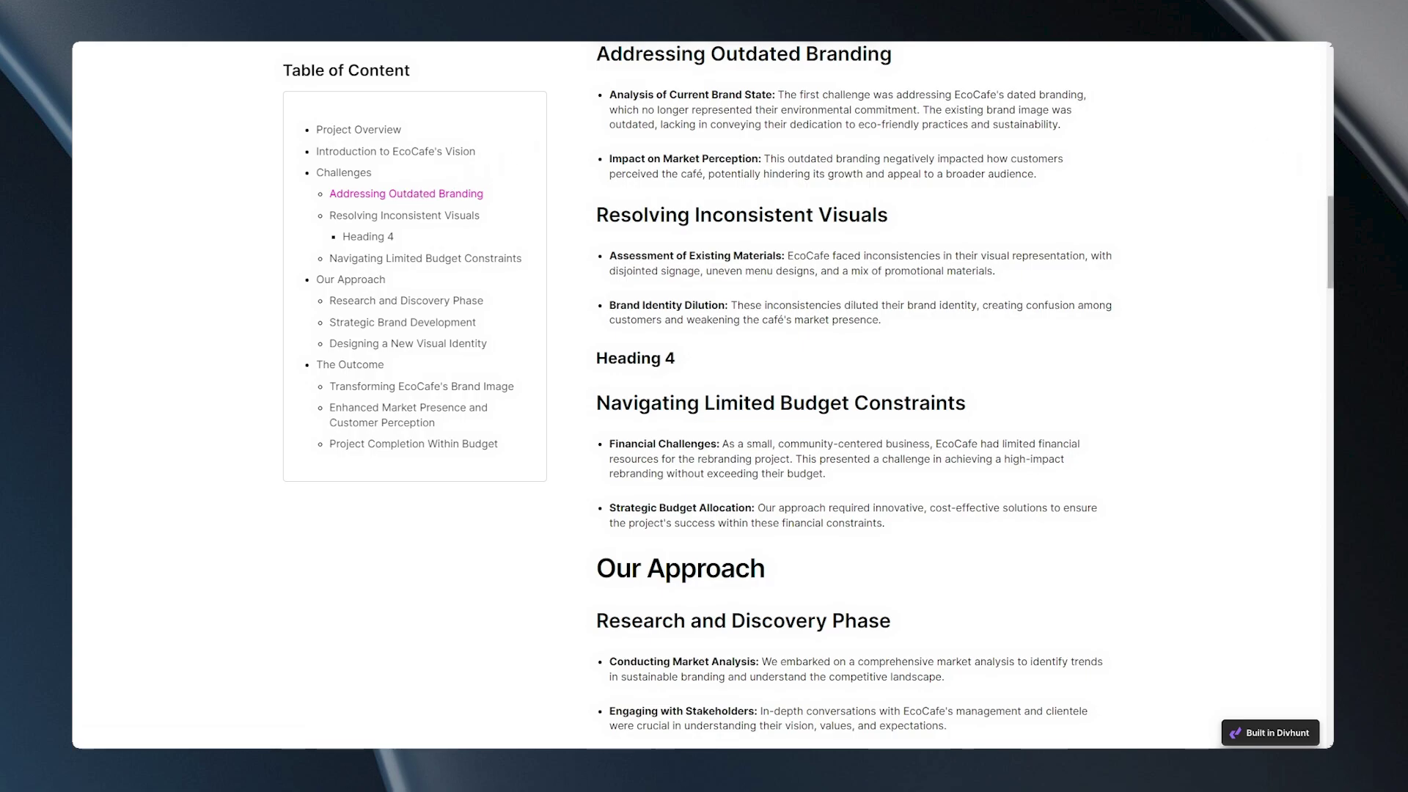
scroll(854, 396, down, 10)
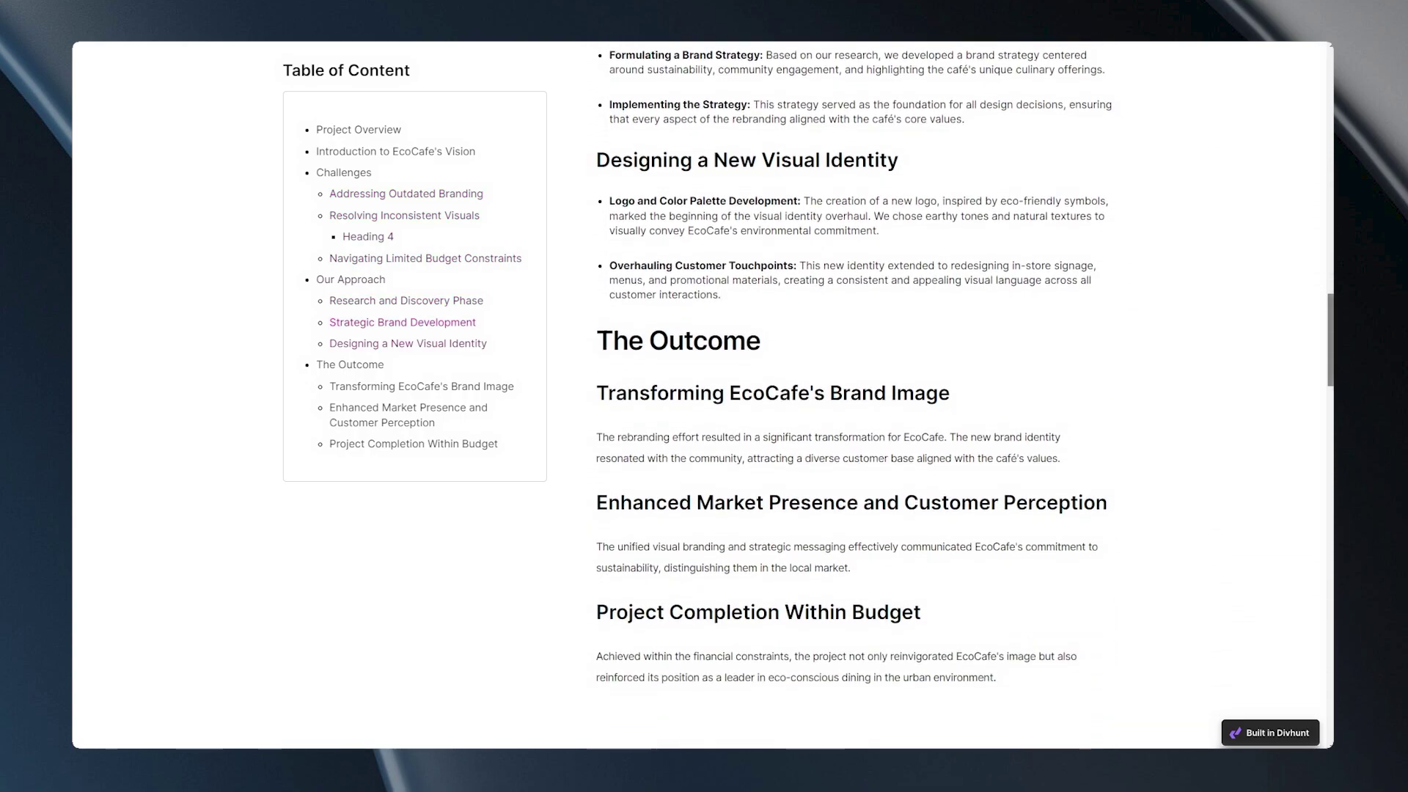
scroll(854, 396, down, 2)
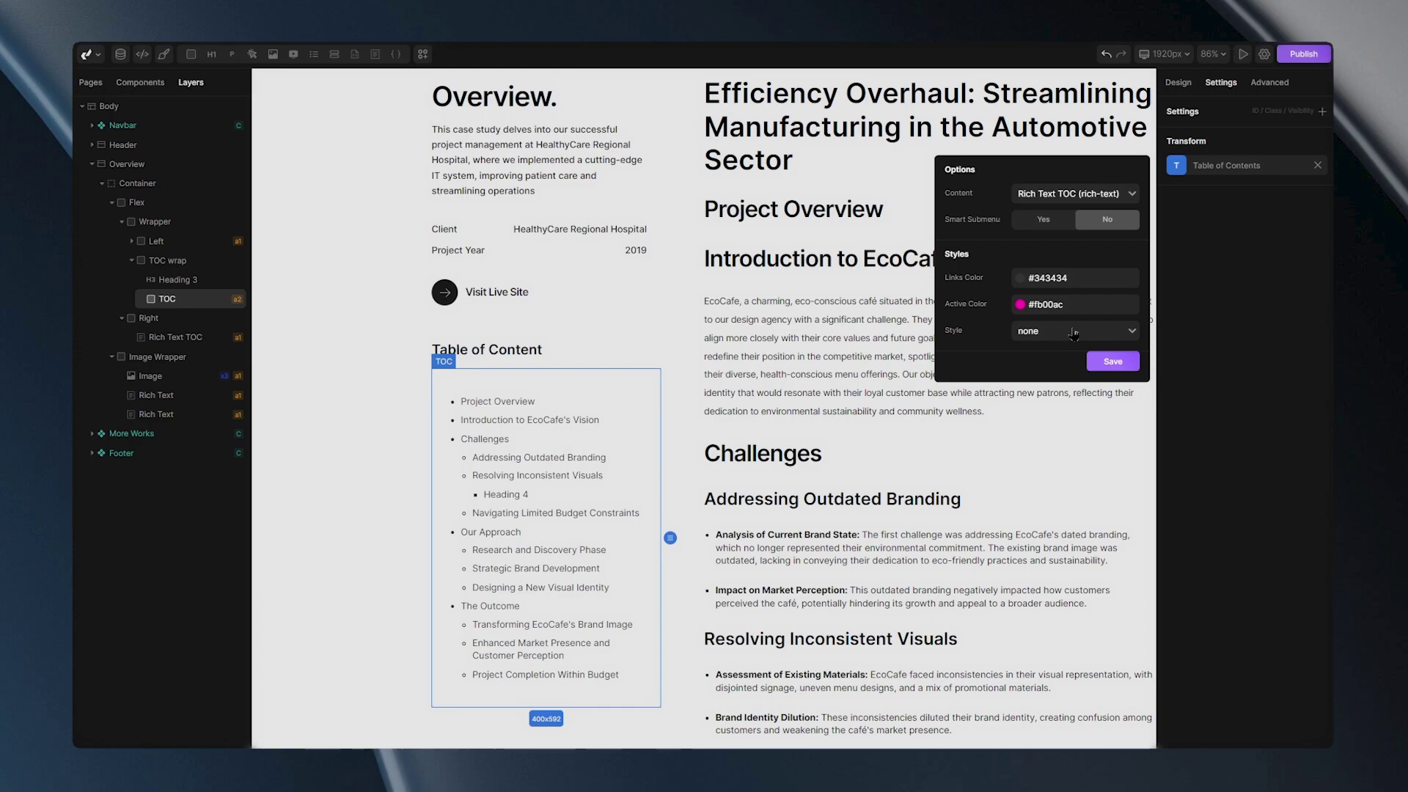
Switch the table of contents to the Simple style.
click(1075, 332)
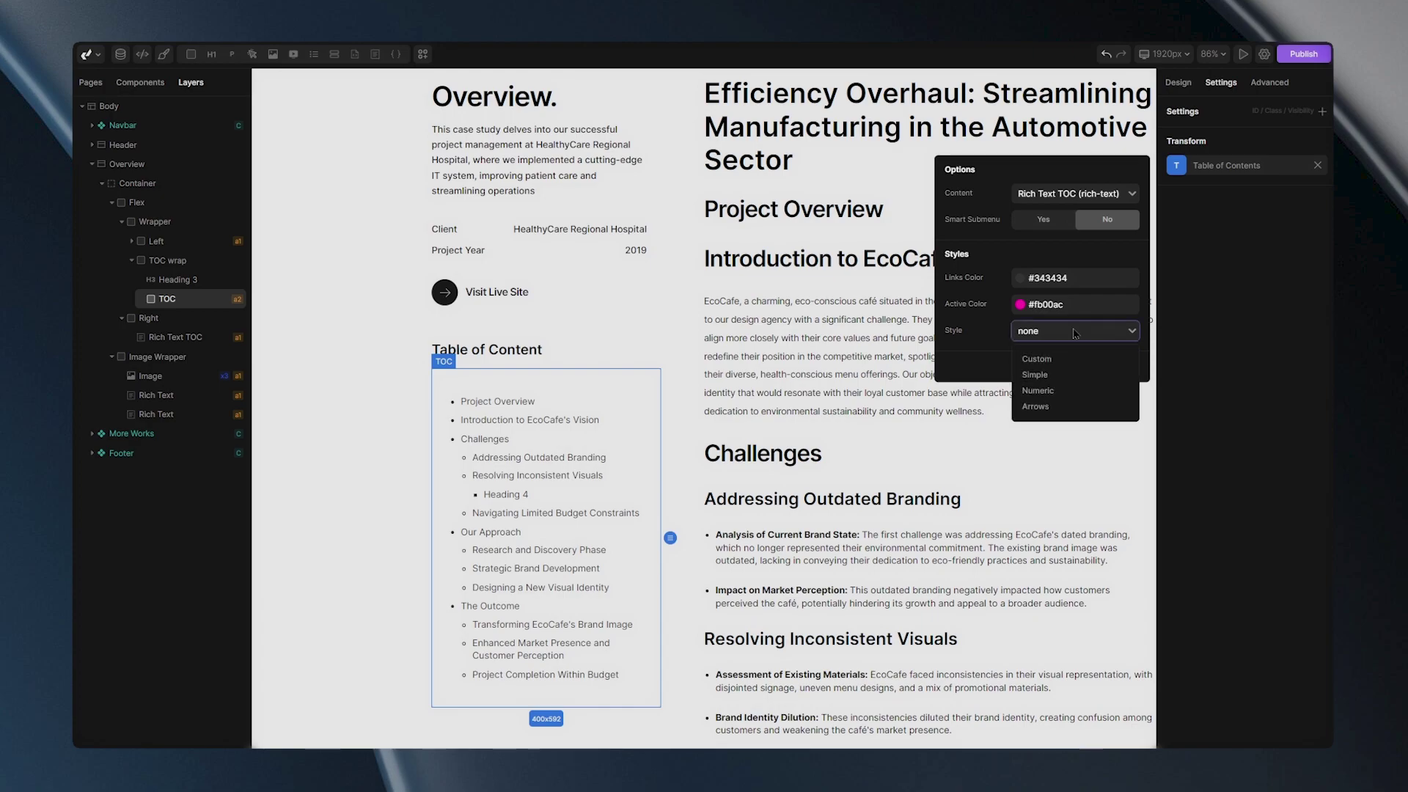
click(1034, 374)
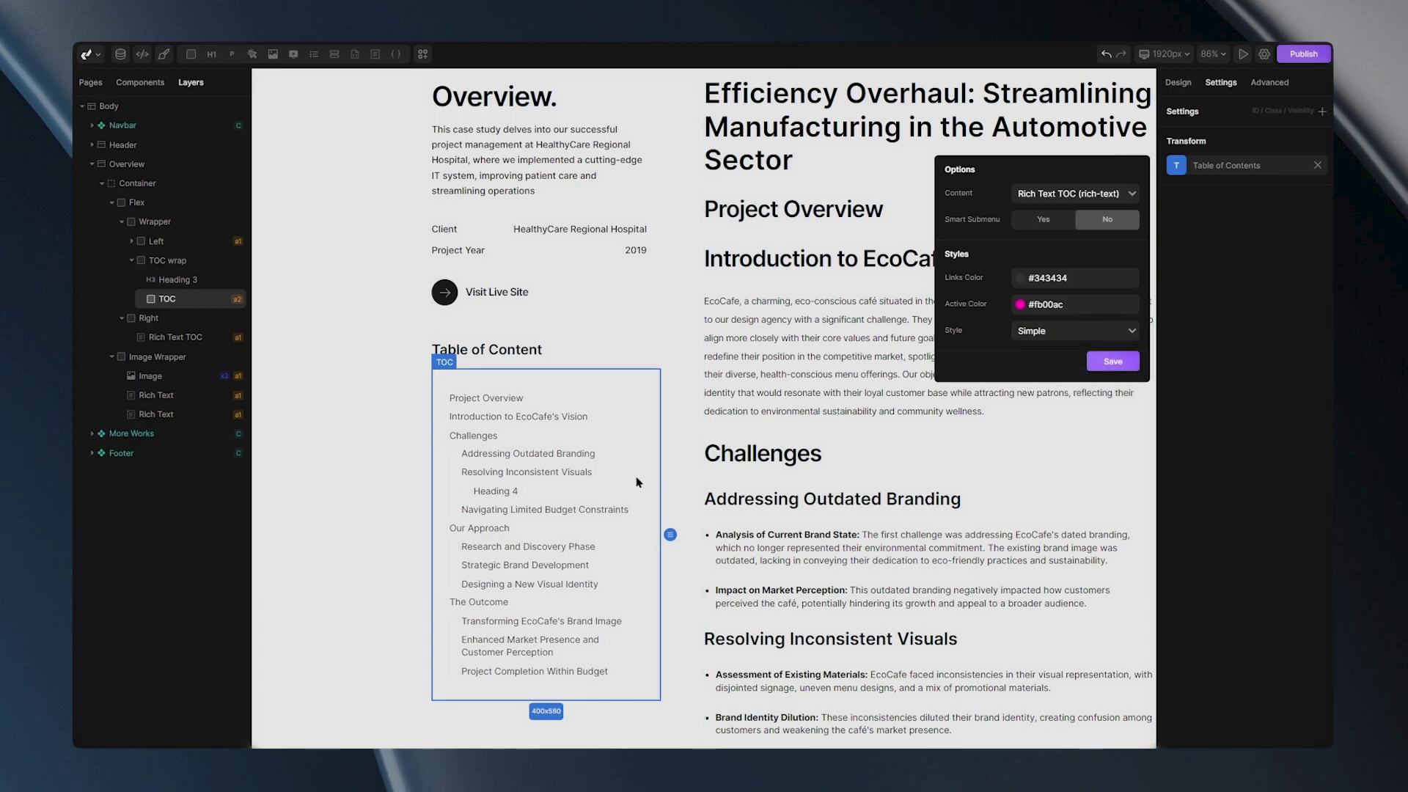
scroll(557, 492, up, 3)
scroll(647, 425, down, 2)
click(649, 378)
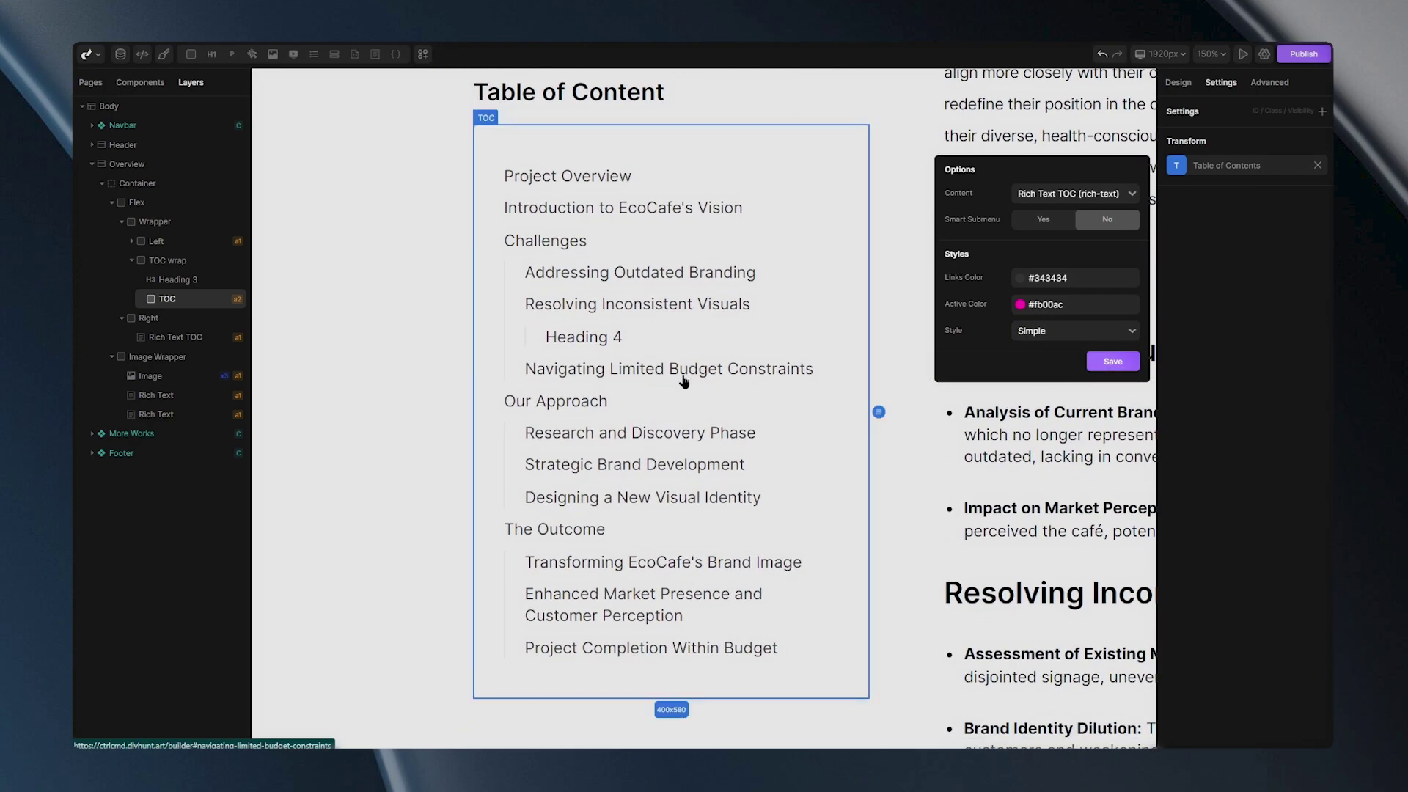
Try the Numeric and then the Arrows TOC styles.
click(1060, 330)
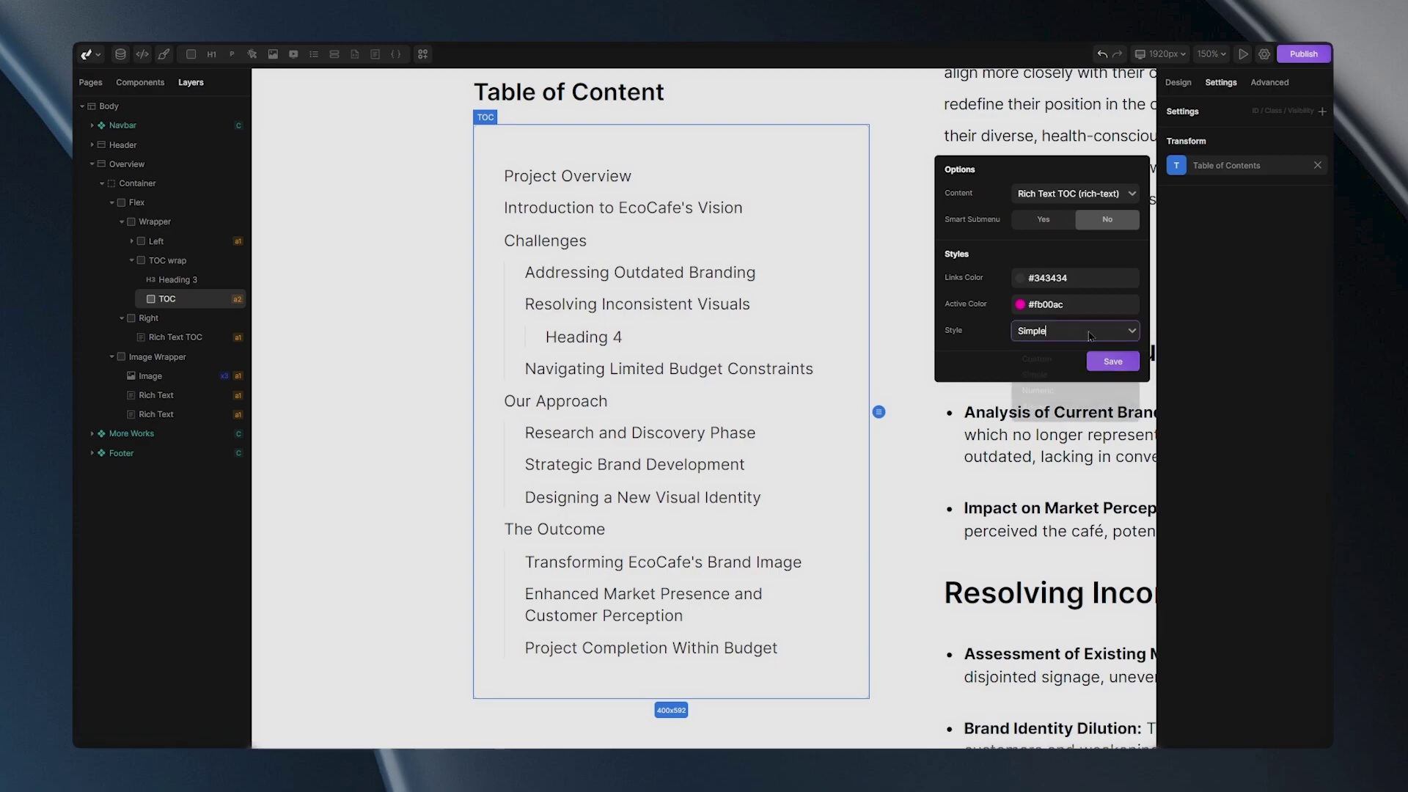
click(1063, 393)
click(1075, 336)
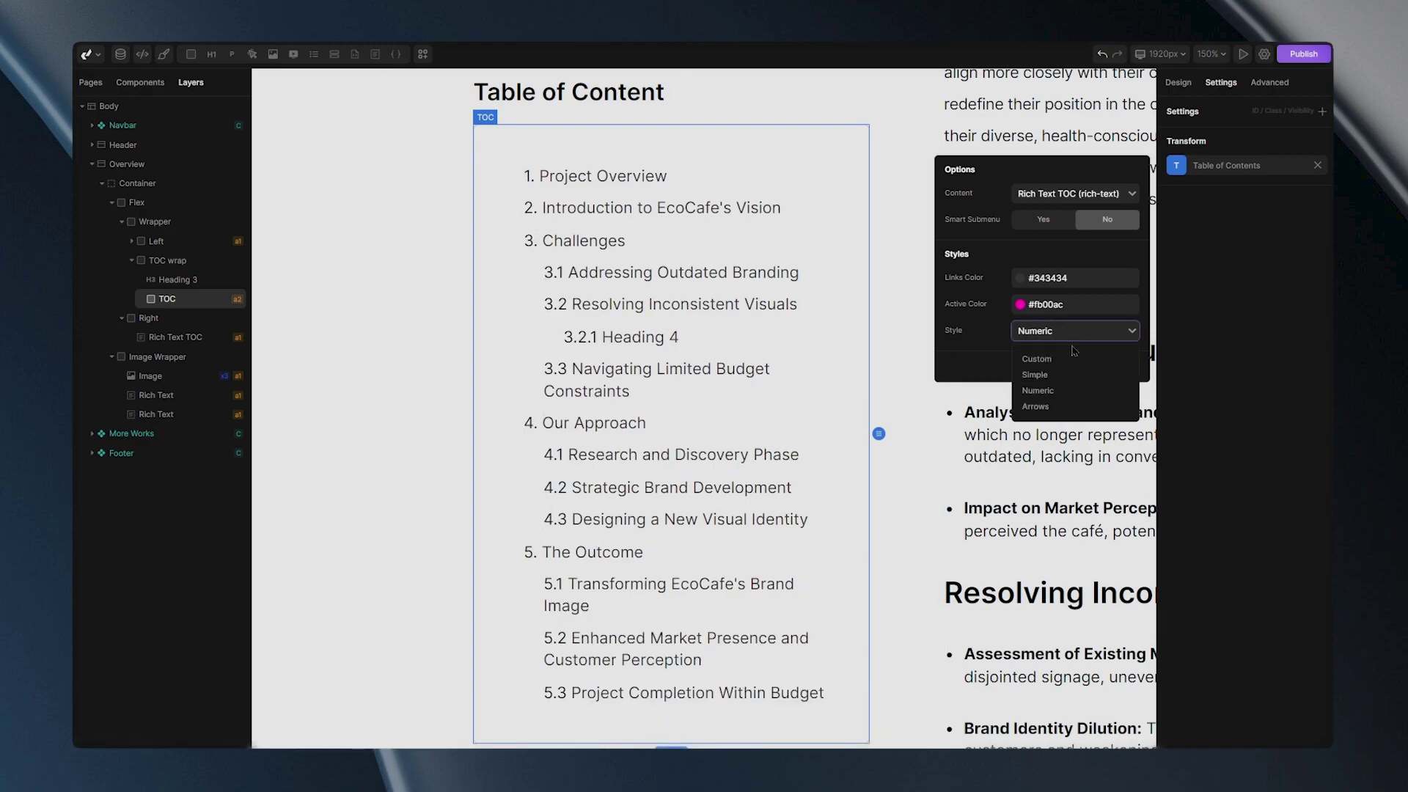
click(1054, 409)
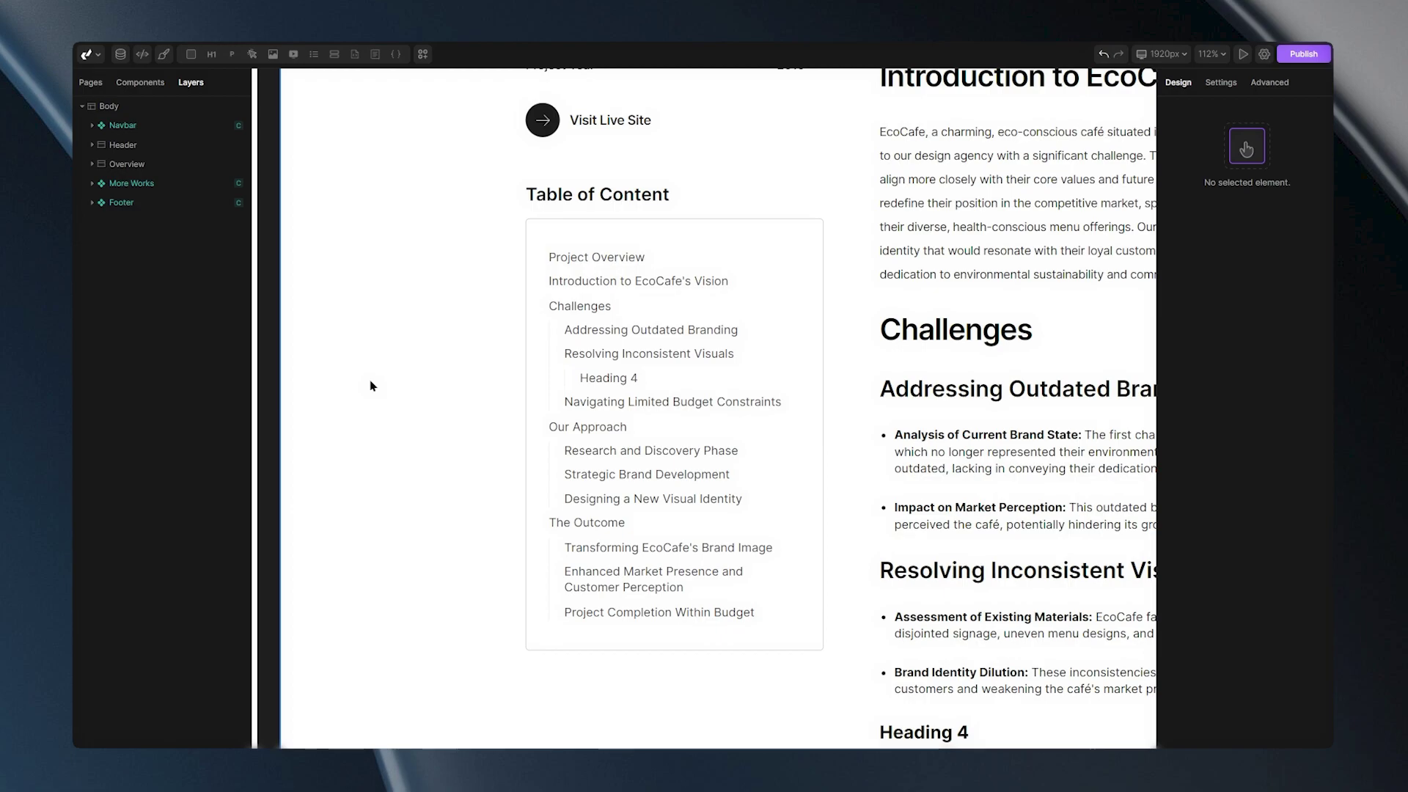
Add a custom a:hover state to the TOC's selector.
click(558, 376)
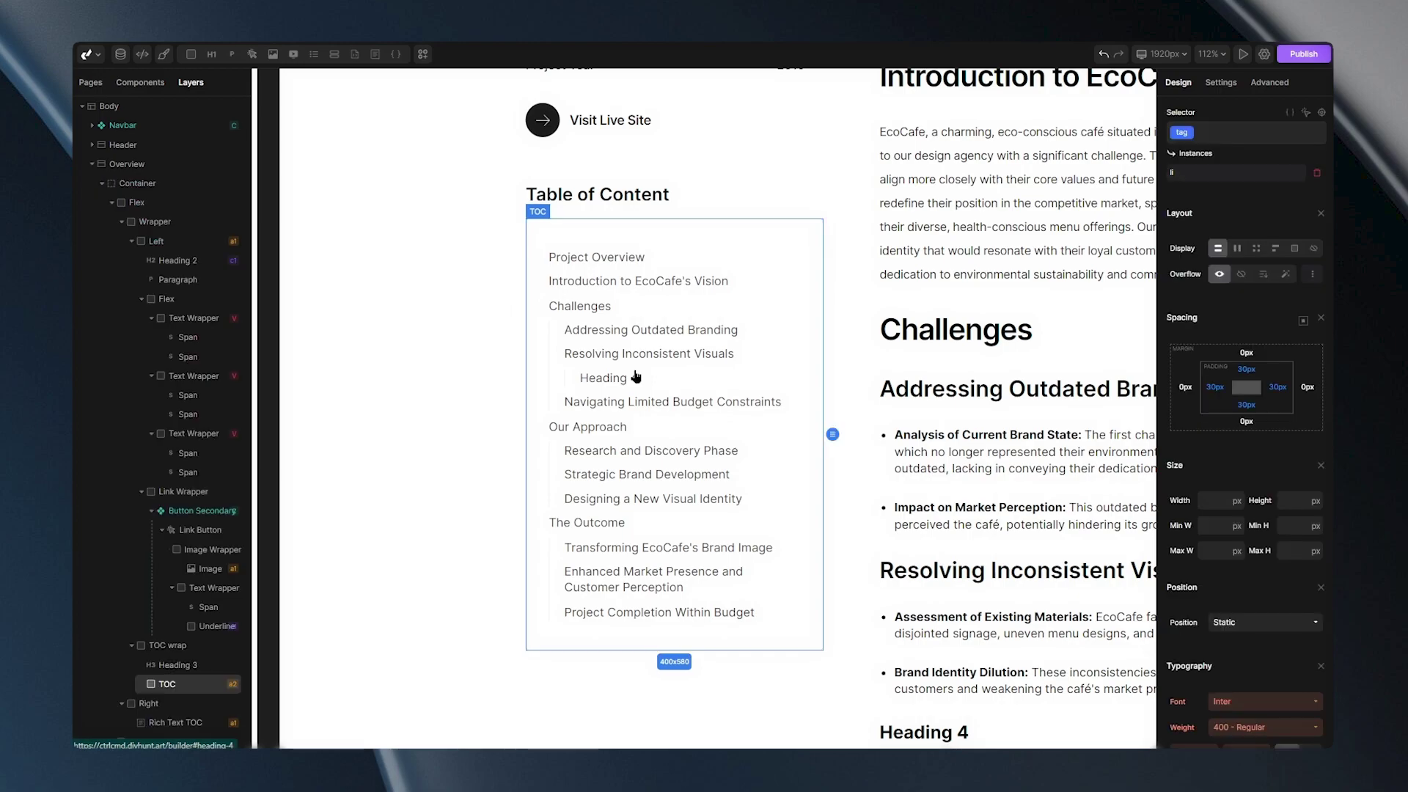
click(1306, 114)
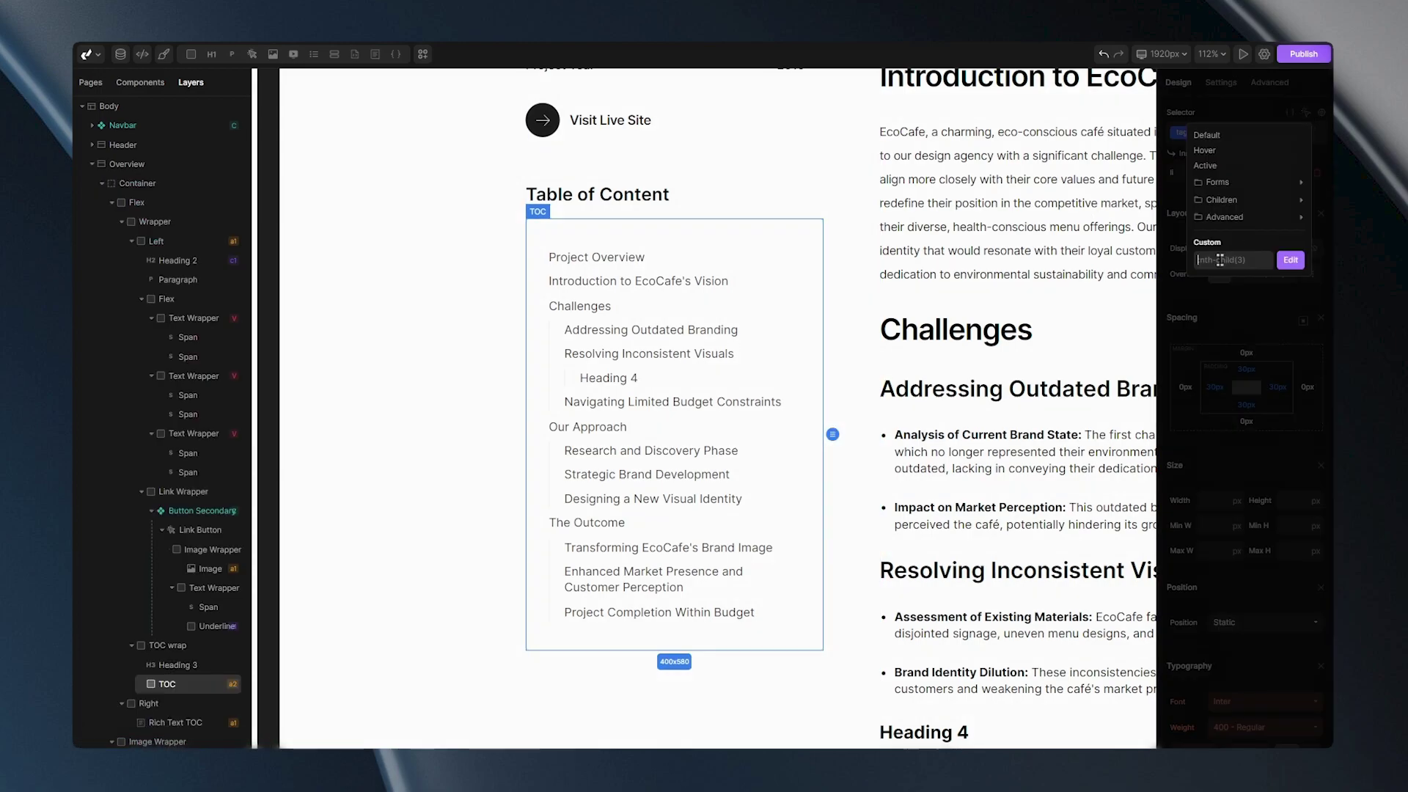
text(a:hover)
click(1290, 259)
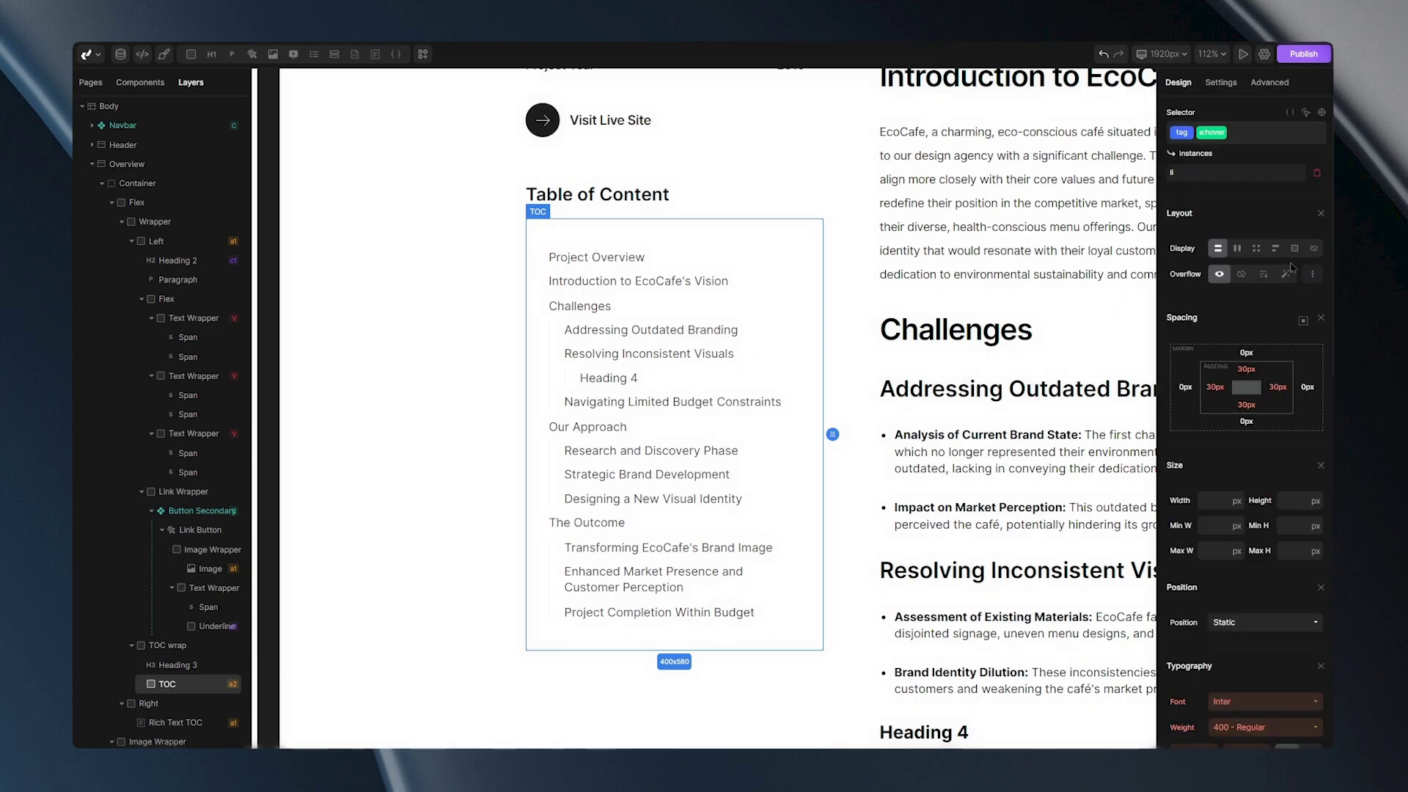
scroll(1246, 366, down, 2)
scroll(1246, 440, down, 5)
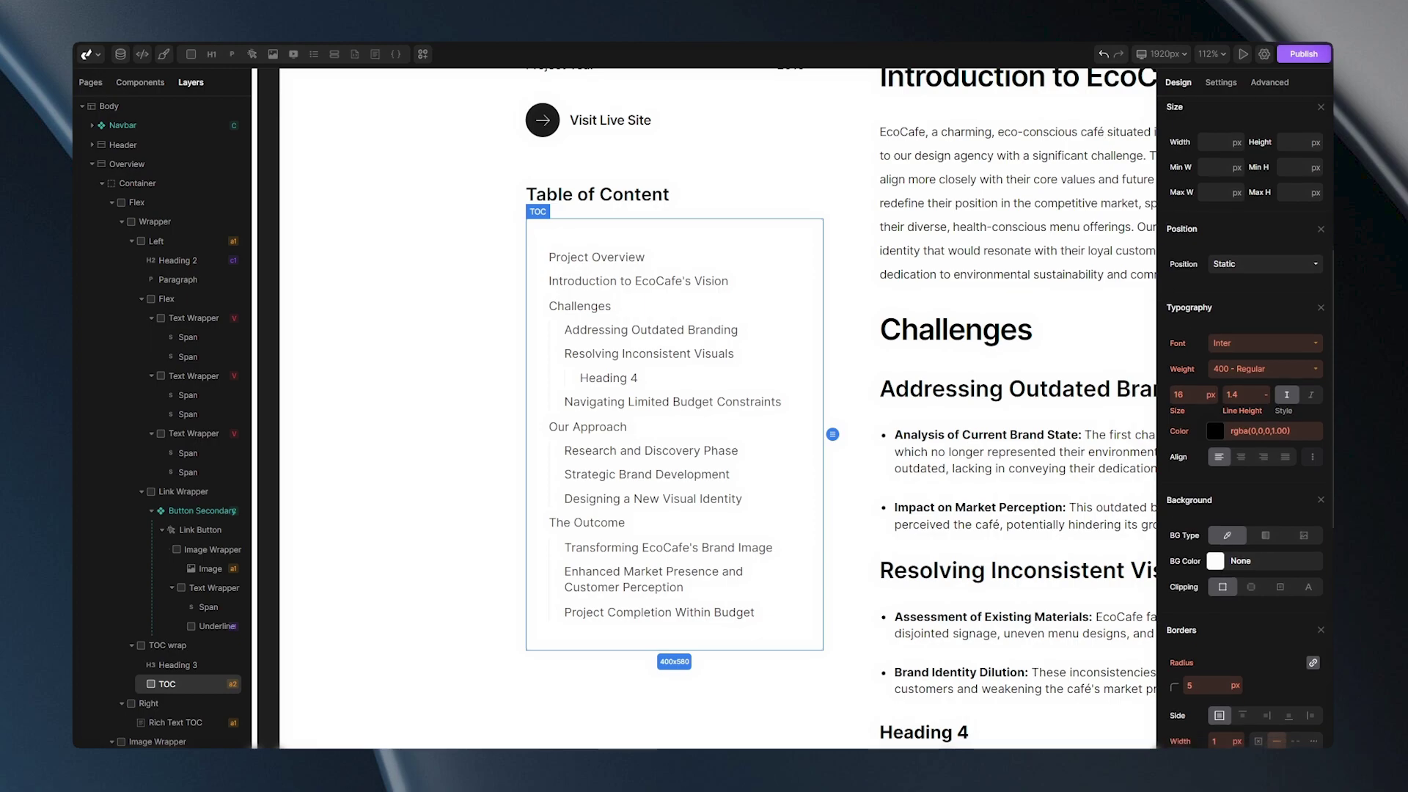
Make hovered TOC links dark red rgba(127,2,2,1.00) and 700 Bold.
click(1216, 432)
click(1252, 496)
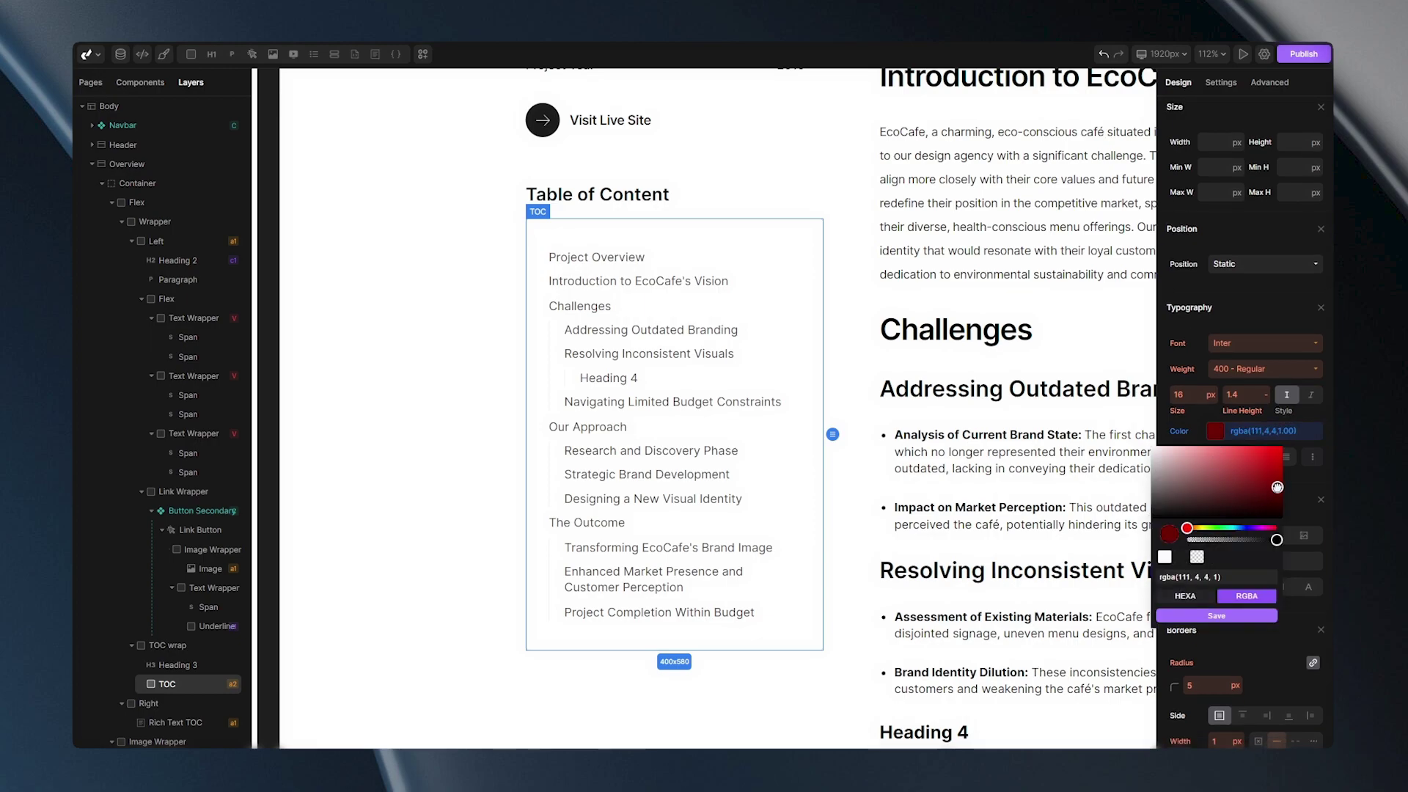
click(1251, 616)
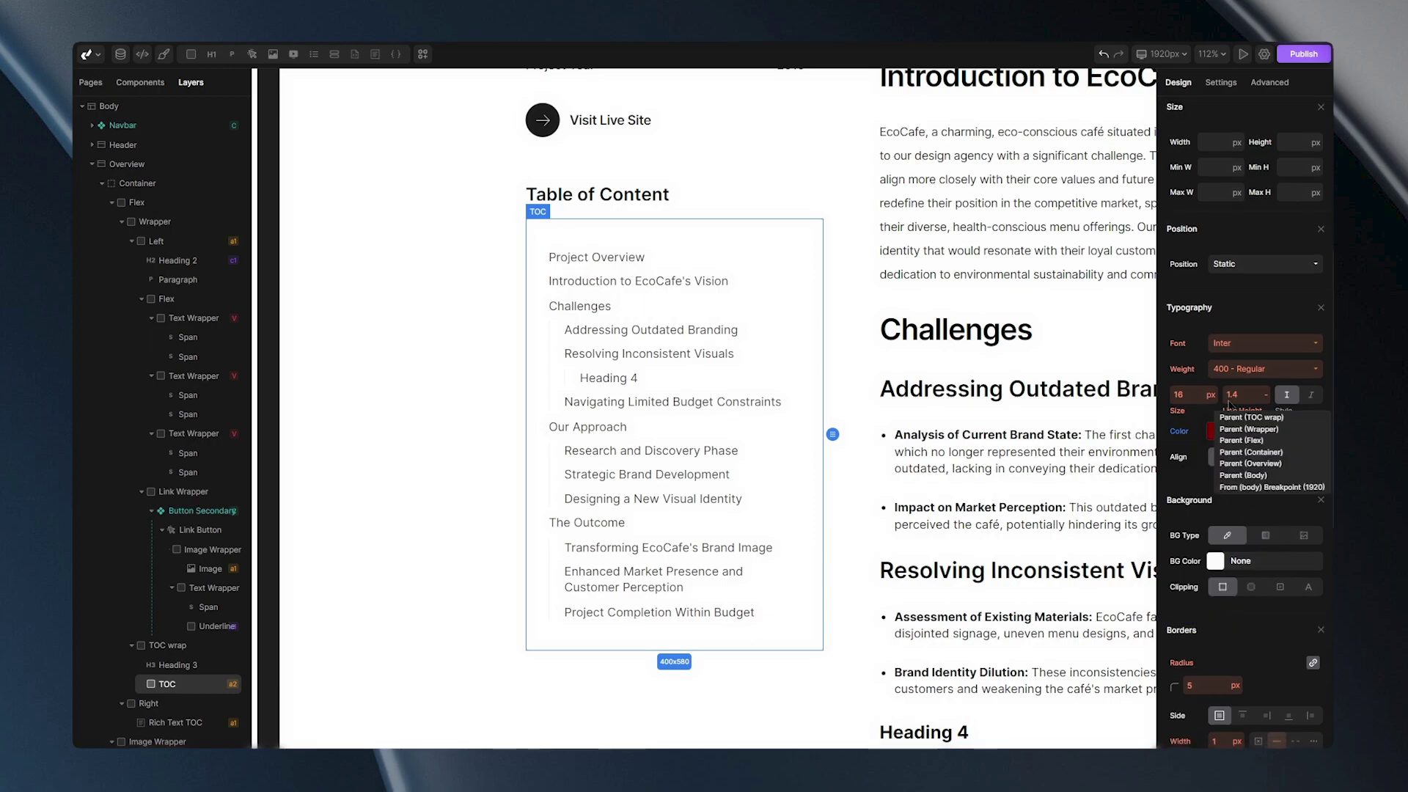
click(1261, 369)
click(1251, 492)
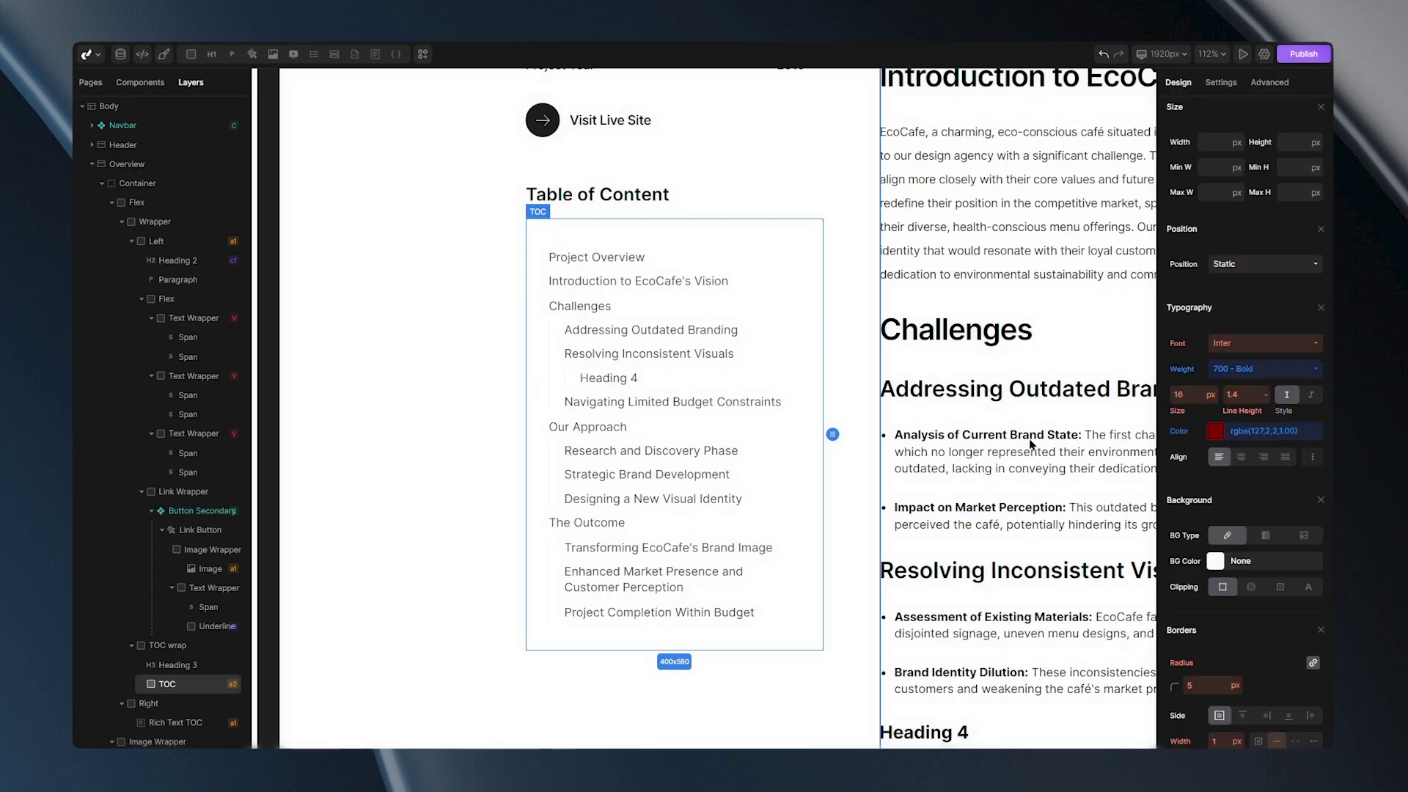
click(846, 366)
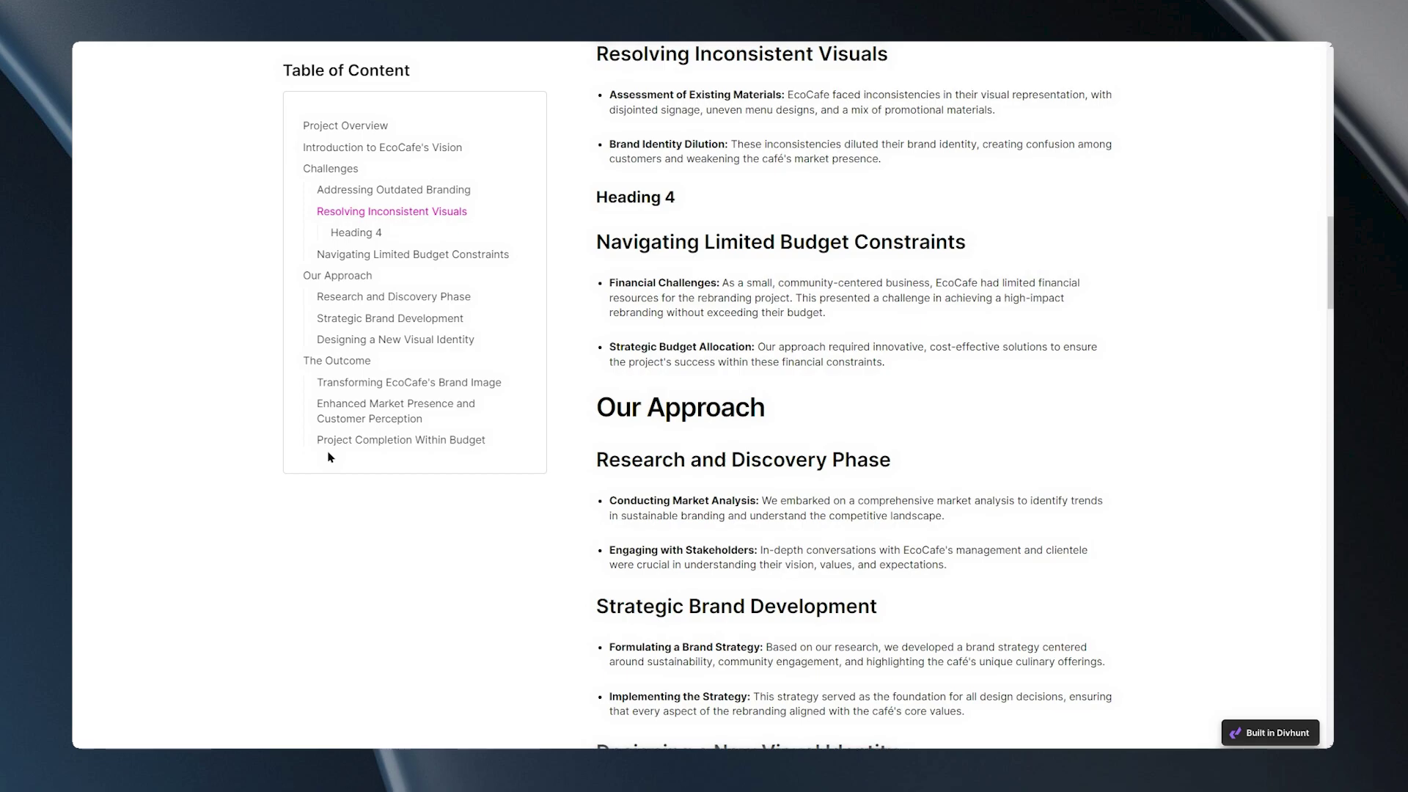
Inspect the active TOC link in DevTools and copy its ul li.dh-active > a selector.
right_click(389, 214)
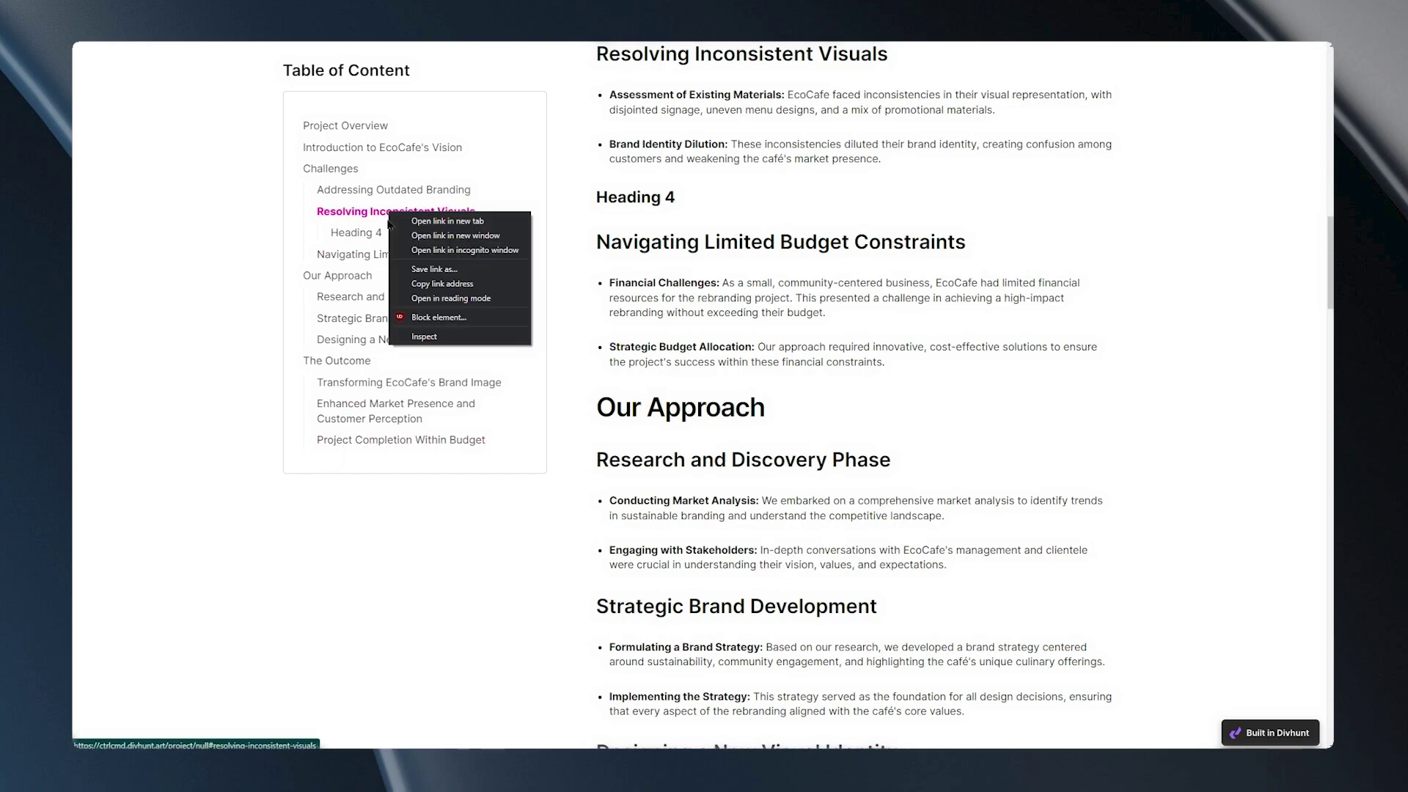
click(423, 343)
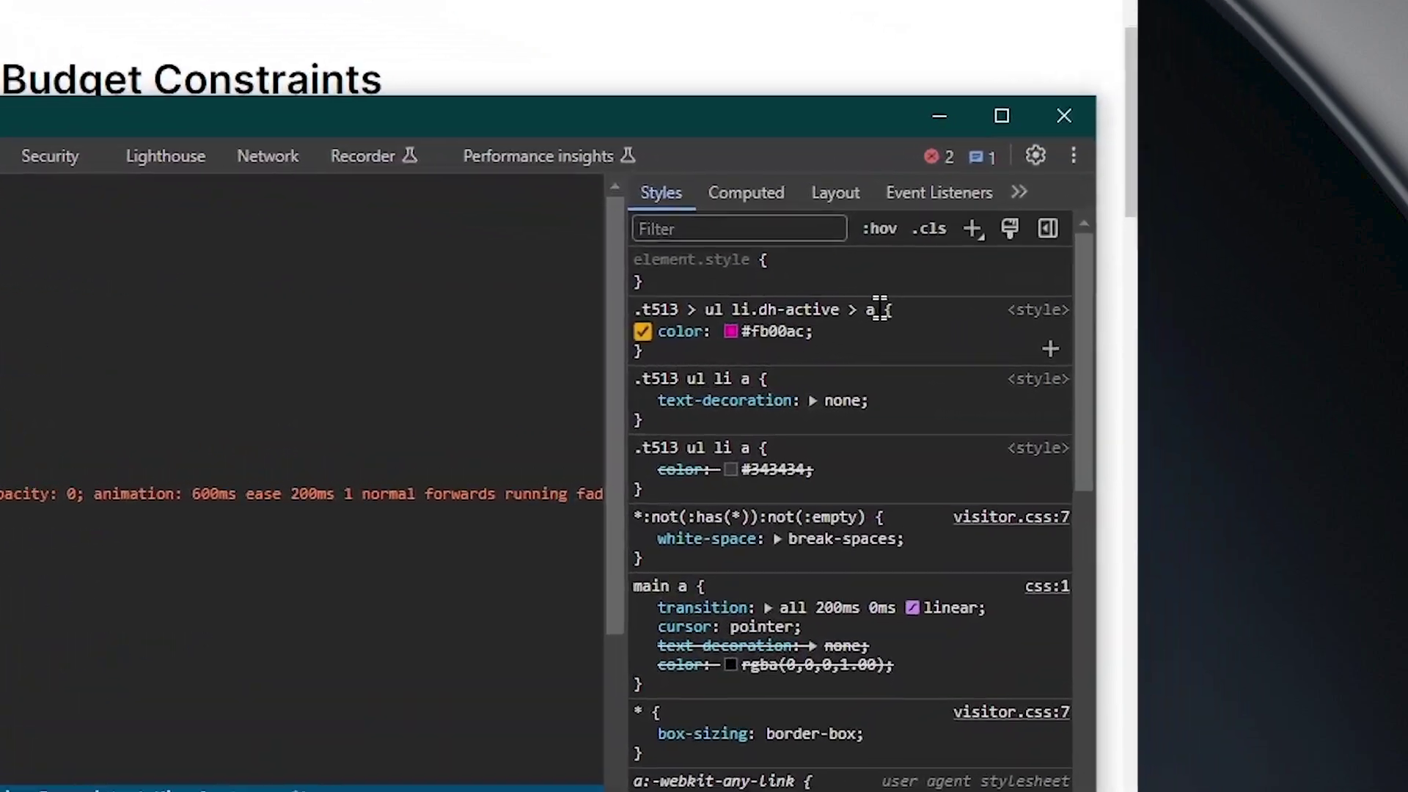
drag(1209, 353, 1140, 353)
drag(673, 301, 636, 302)
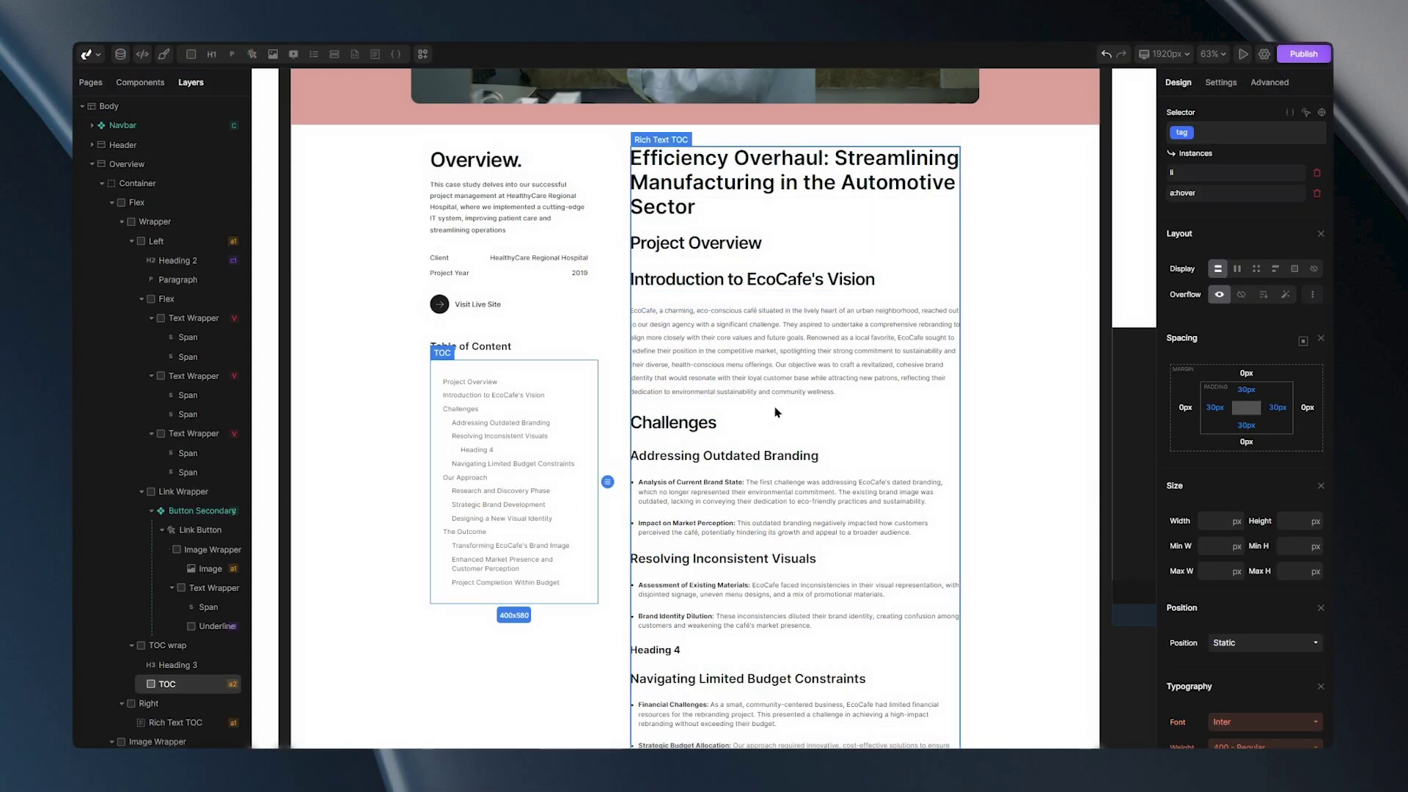
Add ul li.dh-active > a as a custom TOC state with weight 800 Extra Bold.
click(1307, 114)
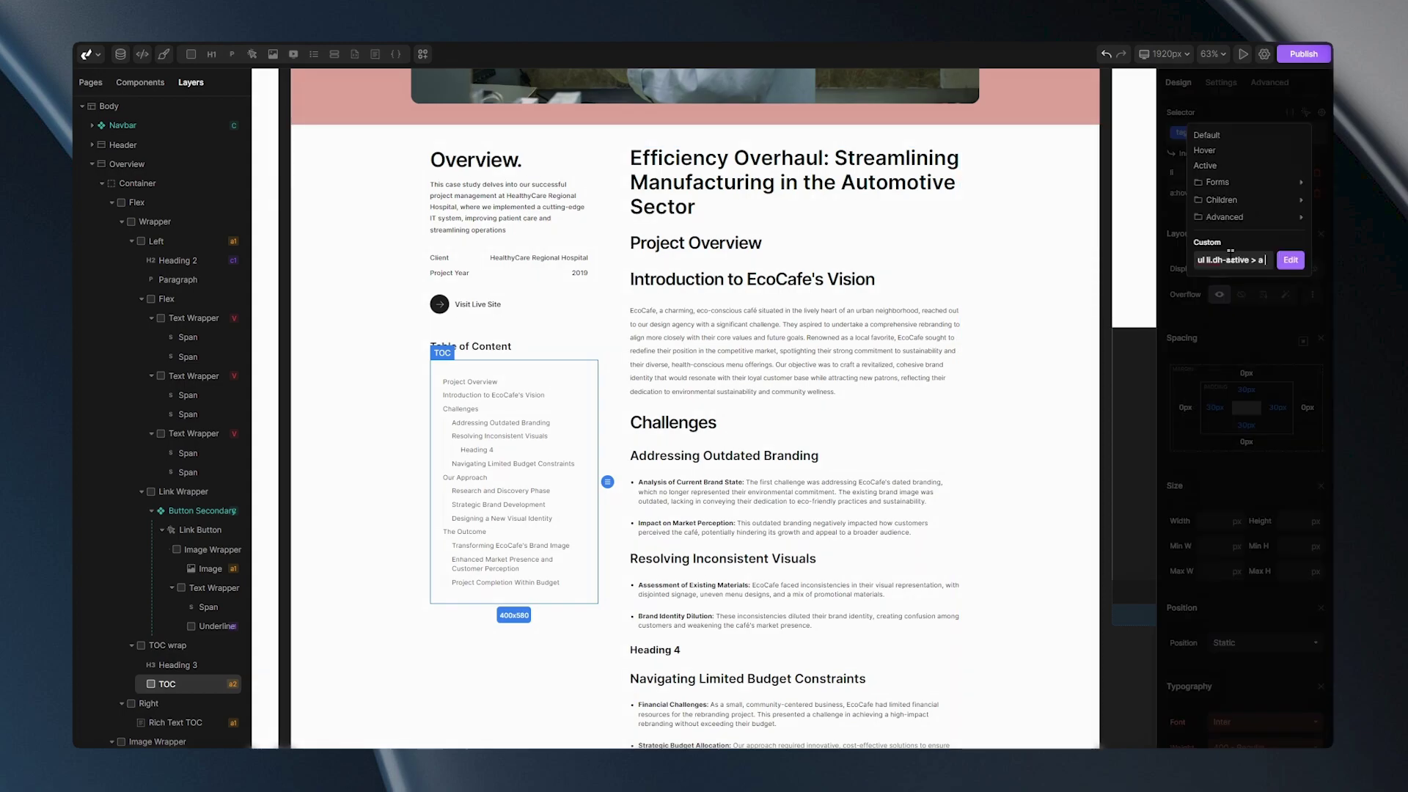
click(1290, 260)
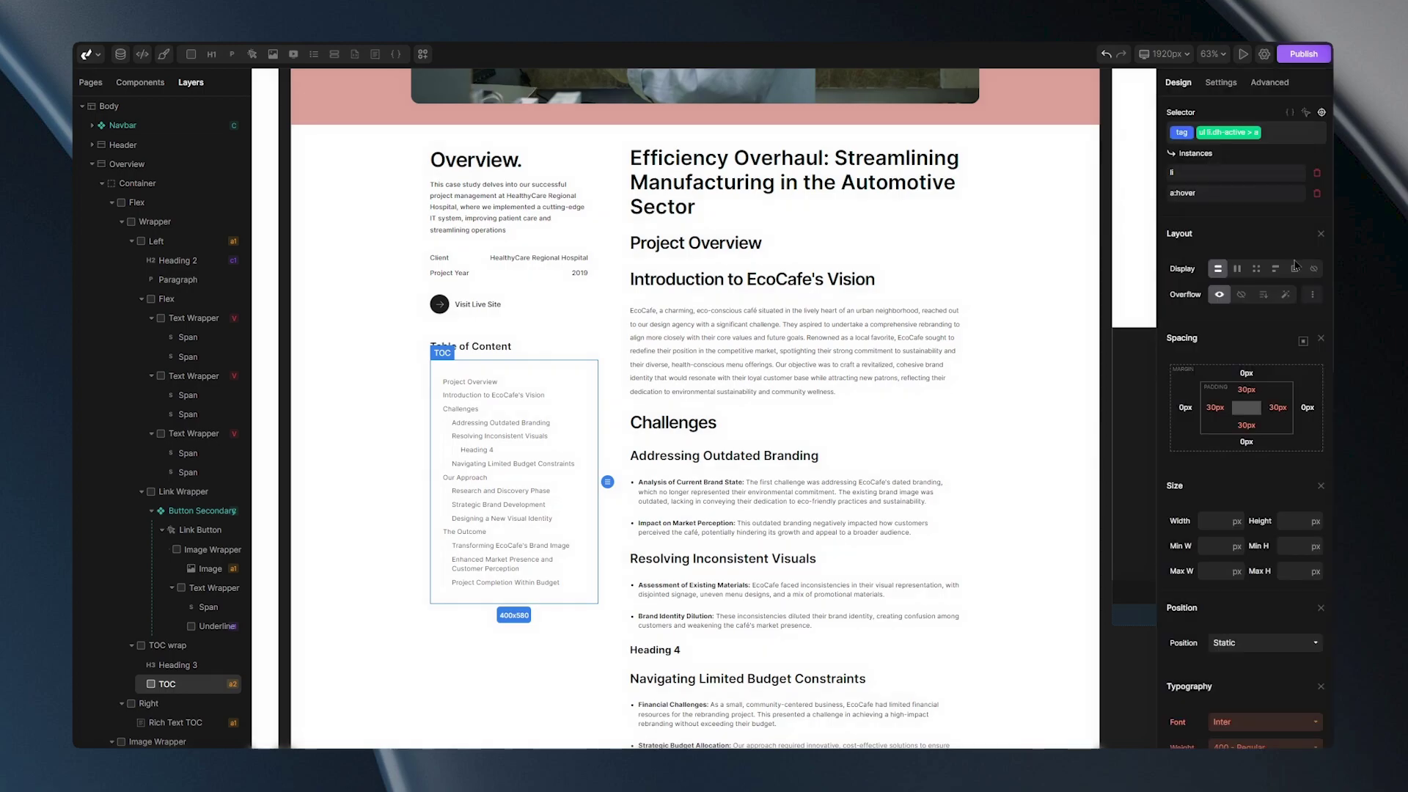
scroll(1247, 425, down, 5)
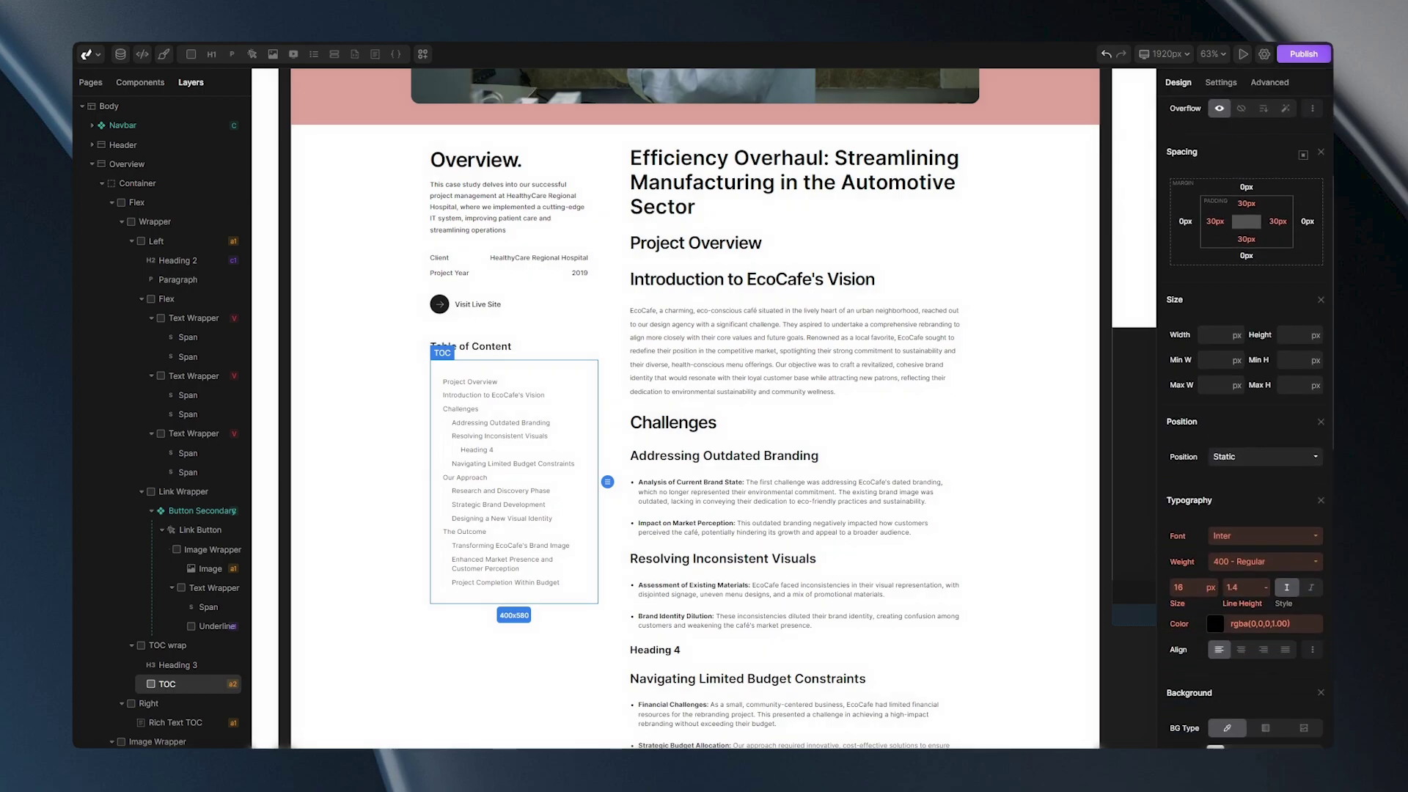
scroll(1246, 425, down, 1)
click(1285, 412)
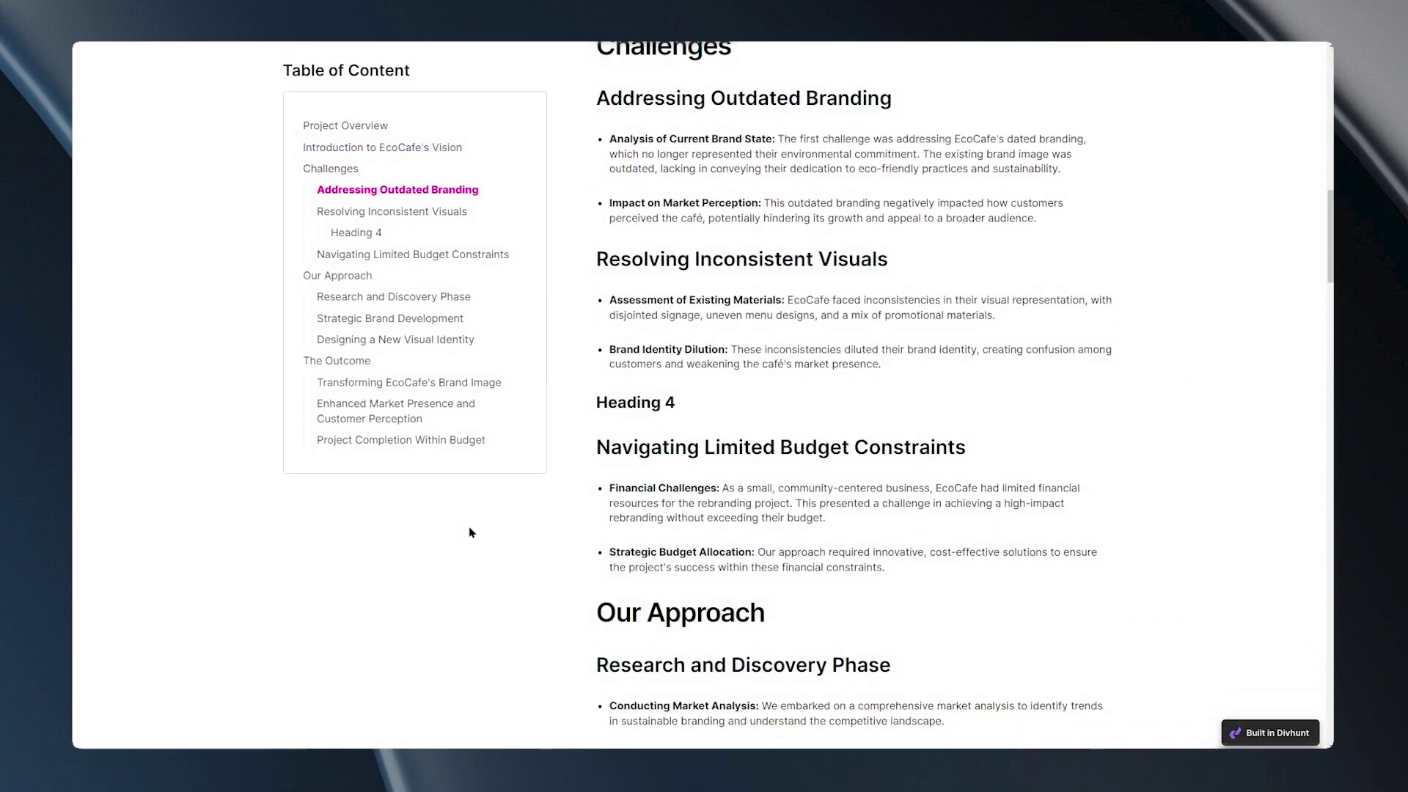
scroll(1269, 330, down, 3)
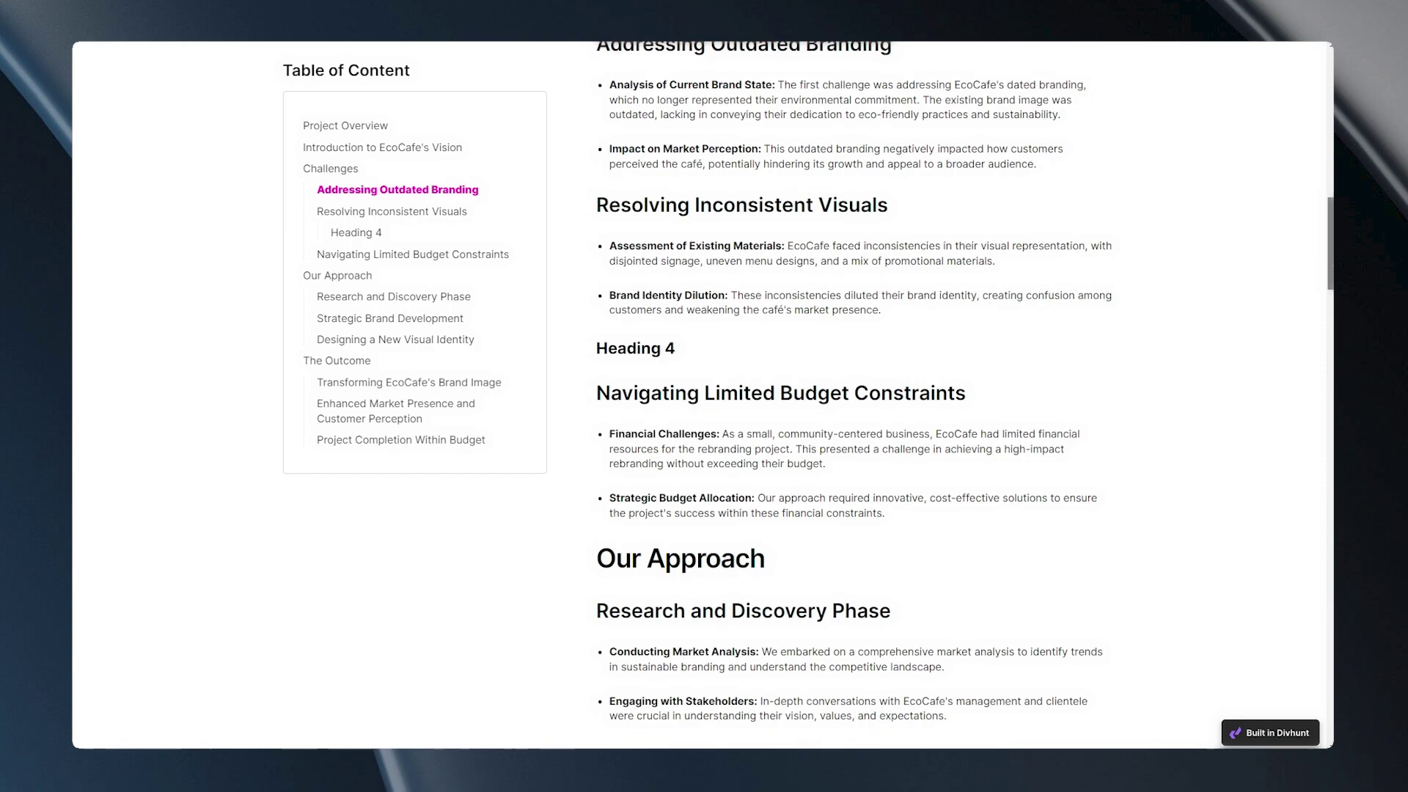
scroll(757, 394, down, 6)
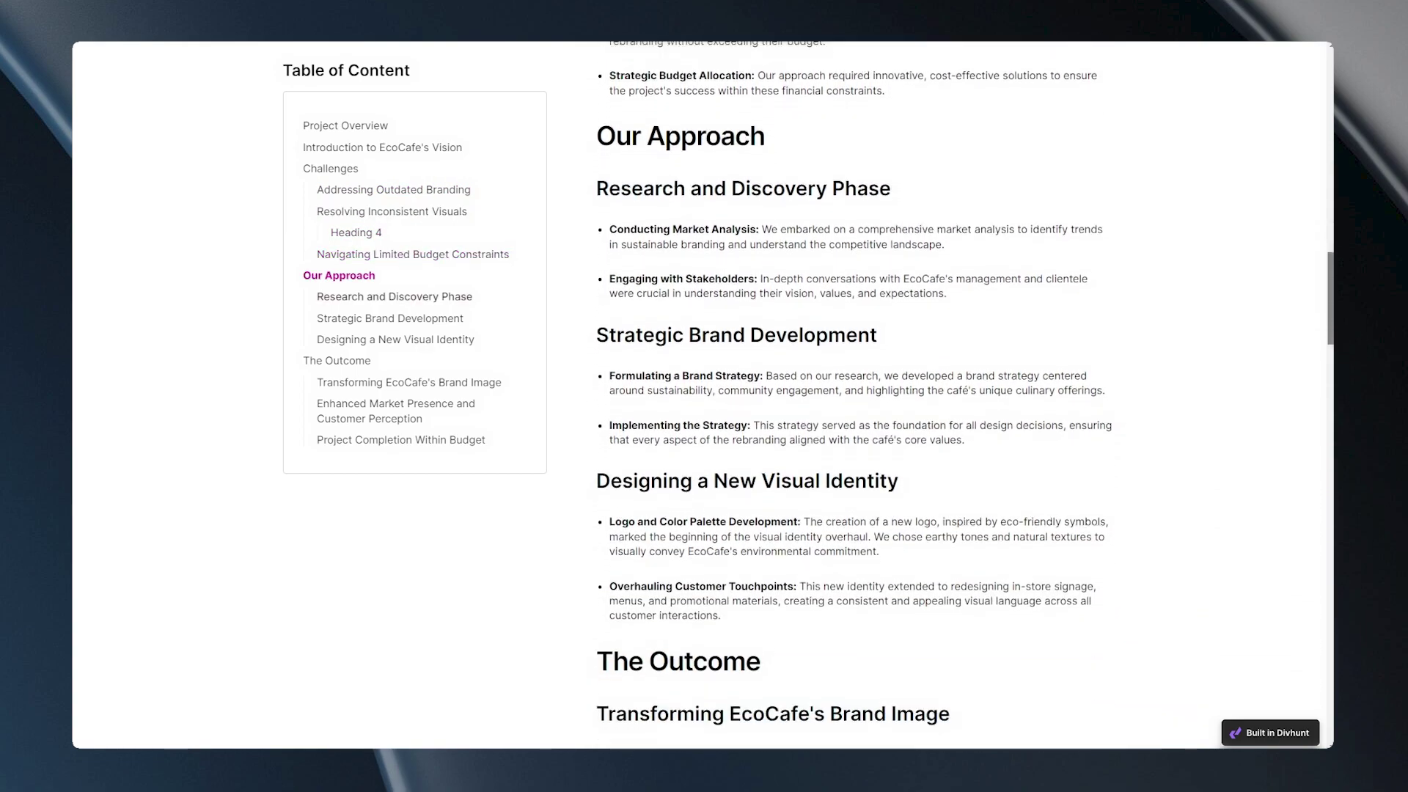
scroll(851, 396, down, 5)
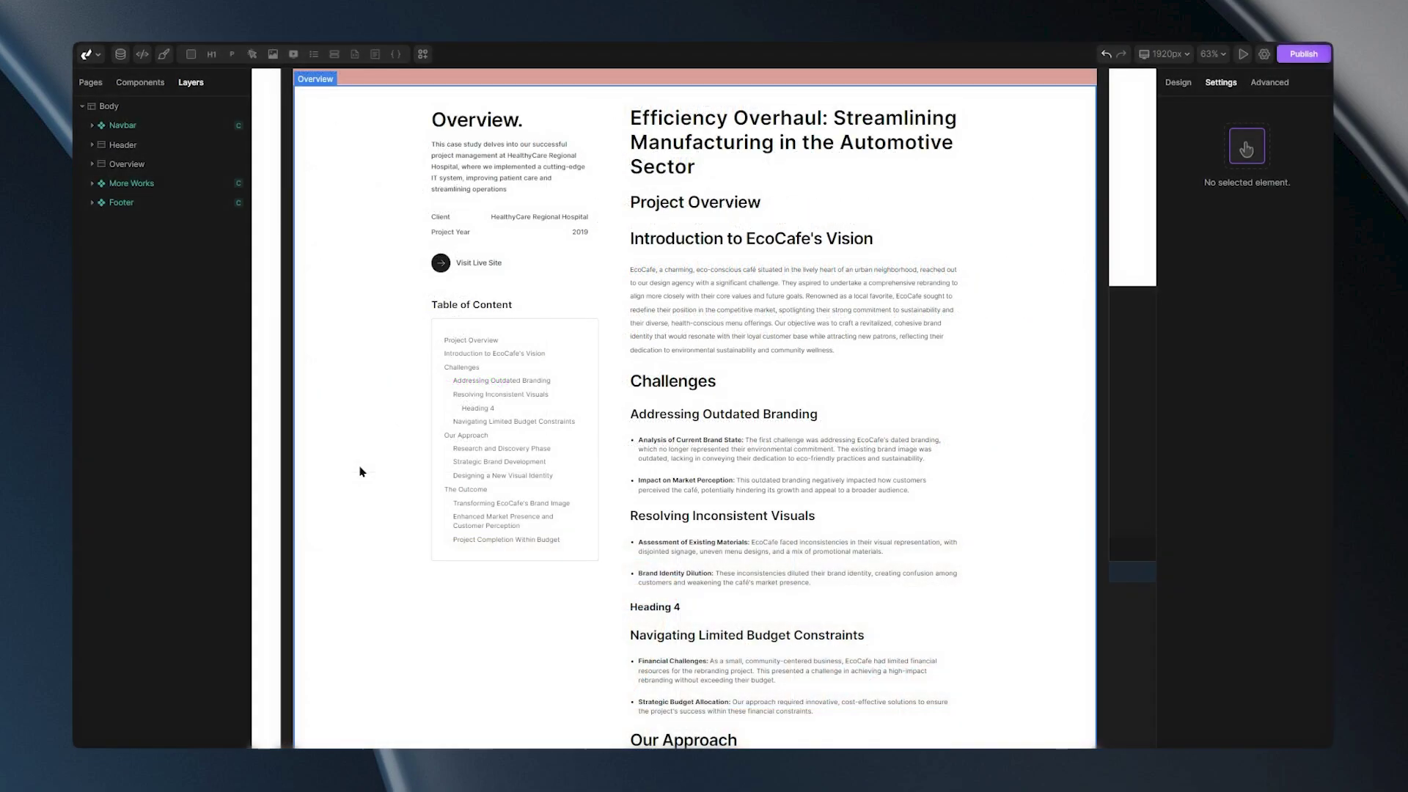
Switch the TOC style to Custom and inspect its list-item markers in DevTools.
click(577, 466)
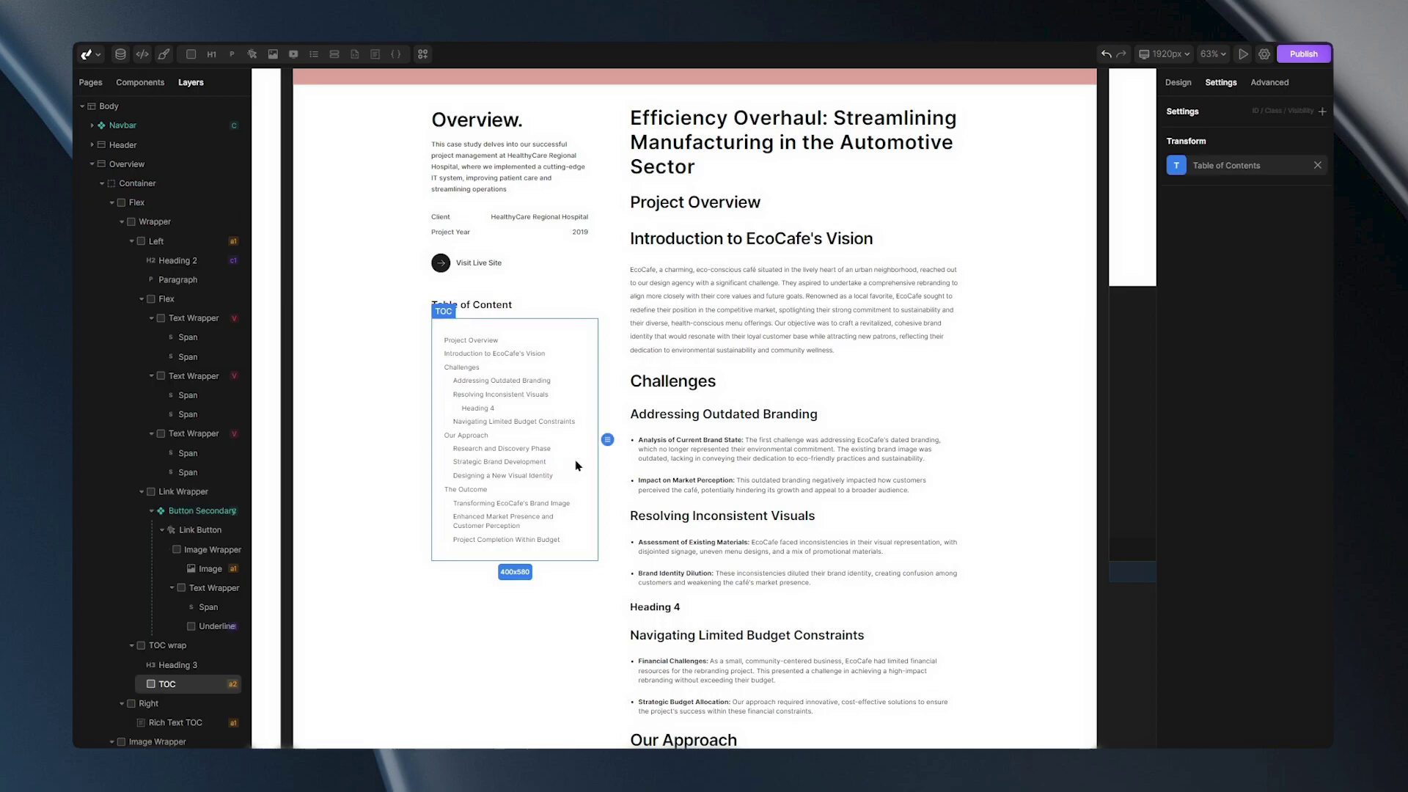
click(1180, 169)
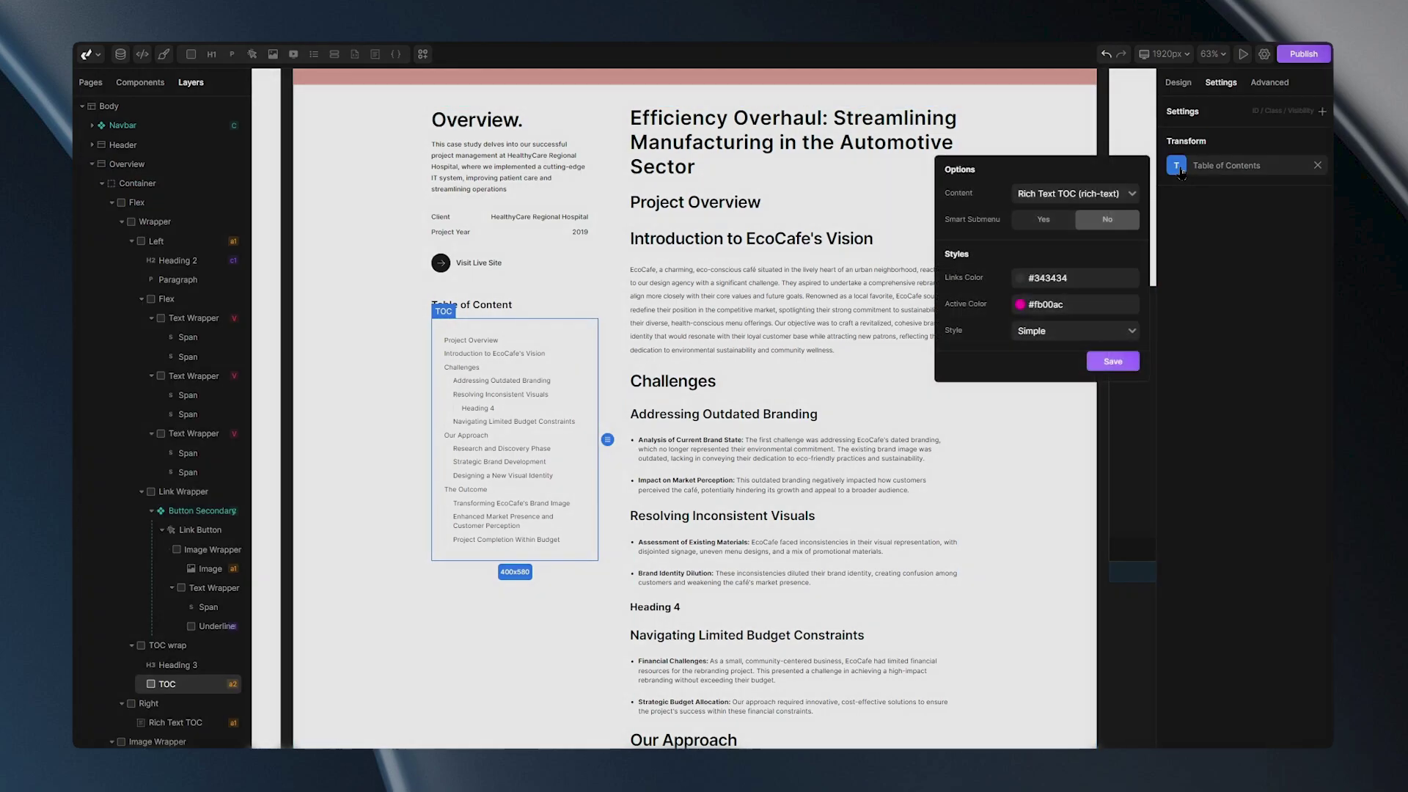
click(1077, 334)
click(1038, 360)
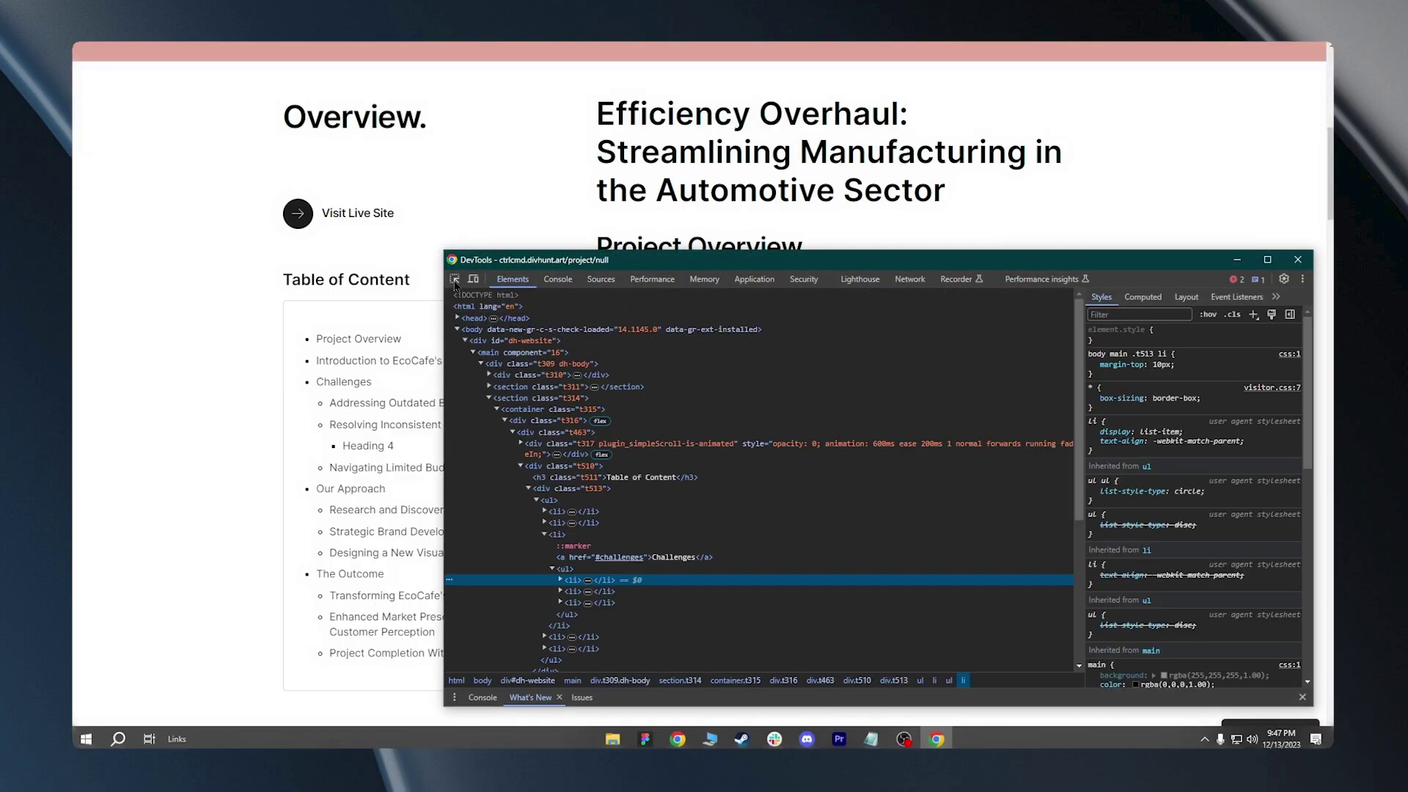
click(455, 279)
click(320, 429)
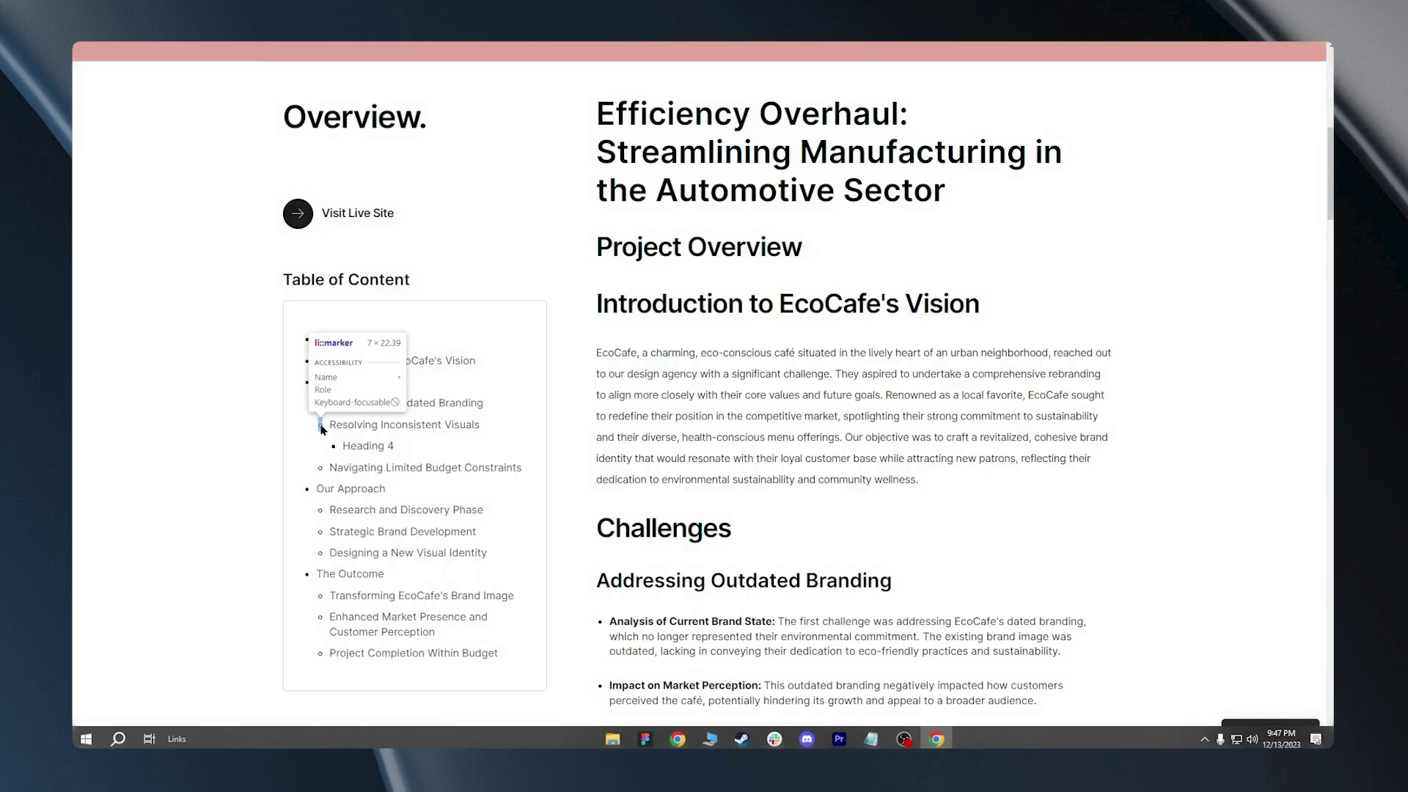